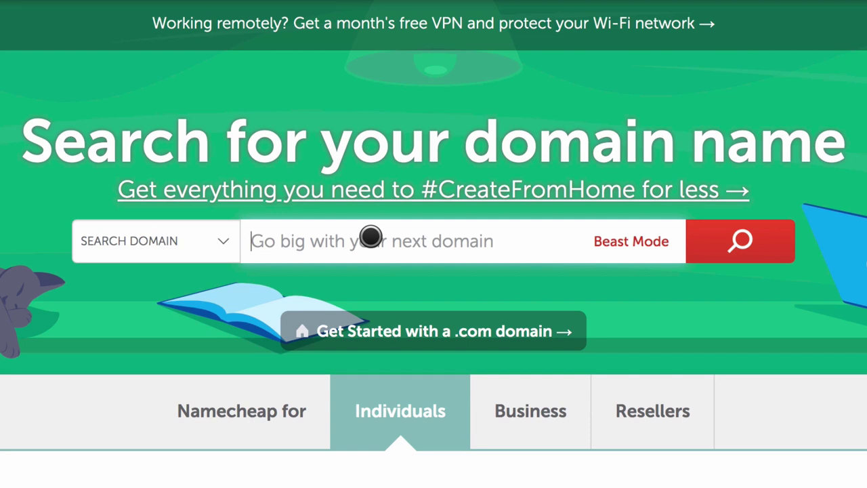
Step: Search Namecheap for minegocio009.com to see its $8.88/yr price and alternative extensions
{"action": "type", "text": "minegocio009.com"}
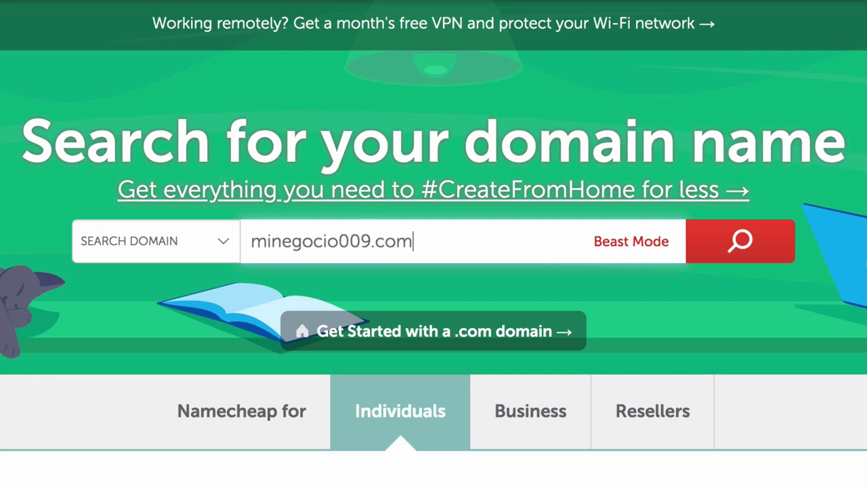
{"action": "key", "text": "Return"}
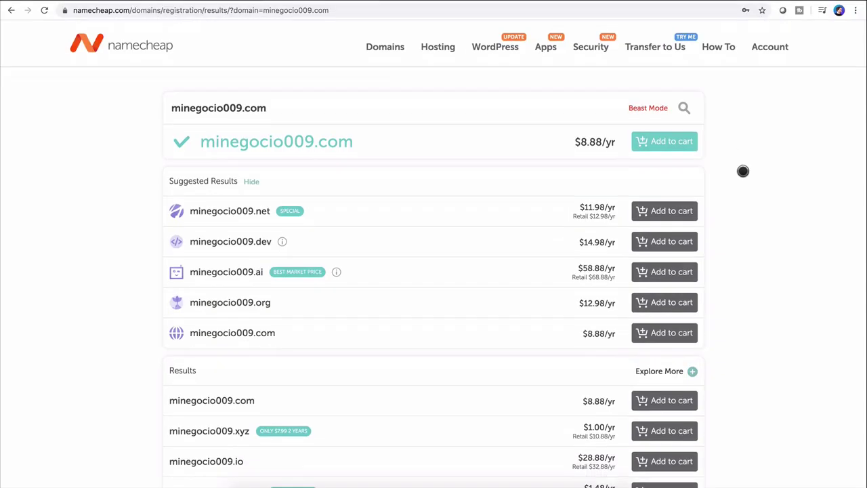
Step: Reveal the Explore 400+ Additional Extensions list with category filters
{"action": "scroll", "coordinate": [743, 170], "scroll_direction": "down", "scroll_amount": 5}
{"action": "scroll", "coordinate": [743, 170], "scroll_direction": "down", "scroll_amount": 10}
{"action": "scroll", "coordinate": [642, 168], "scroll_direction": "up", "scroll_amount": 2}
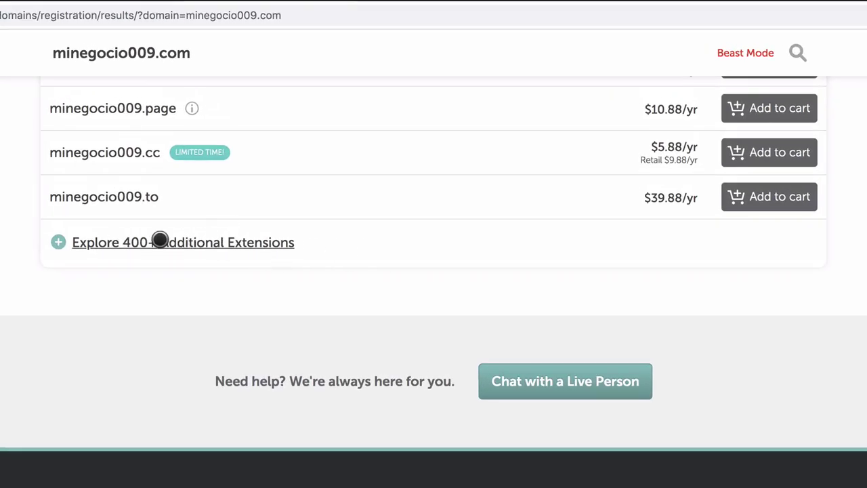
{"action": "left_click", "coordinate": [250, 244]}
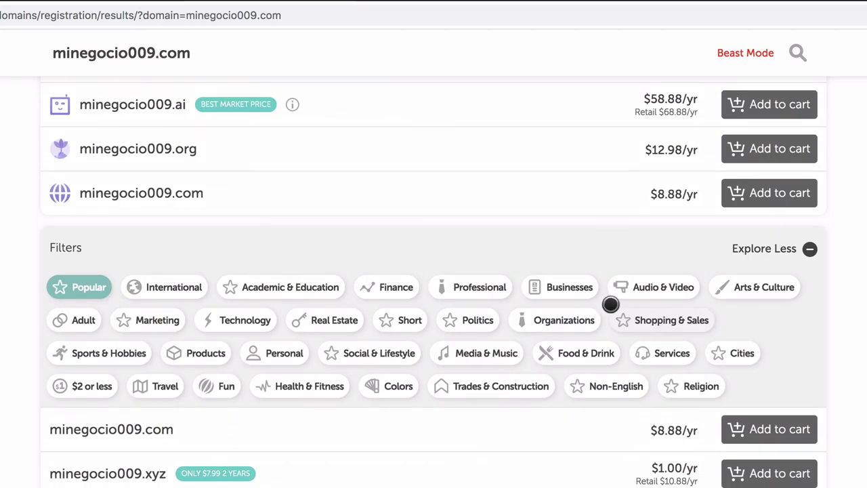
Step: Filter extensions to '$2 or less' and browse options like minegocio009.icu at $1.29/yr
{"action": "left_click", "coordinate": [82, 387]}
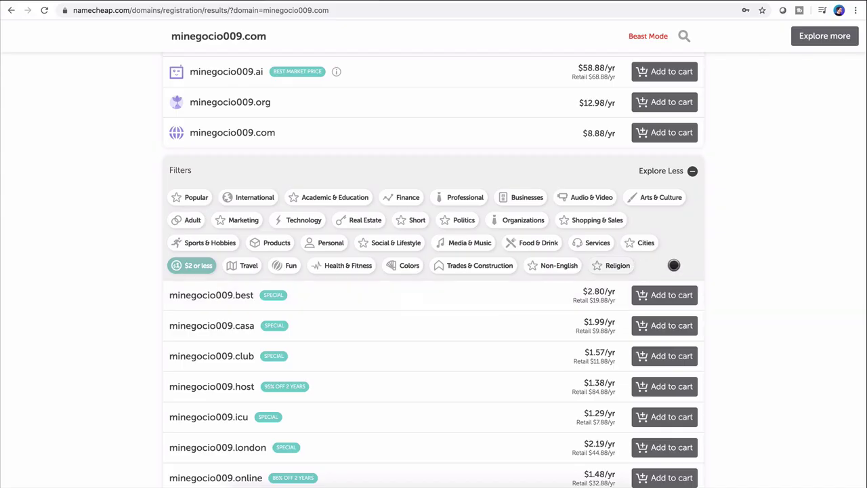
{"action": "scroll", "coordinate": [864, 403], "scroll_direction": "down", "scroll_amount": 3}
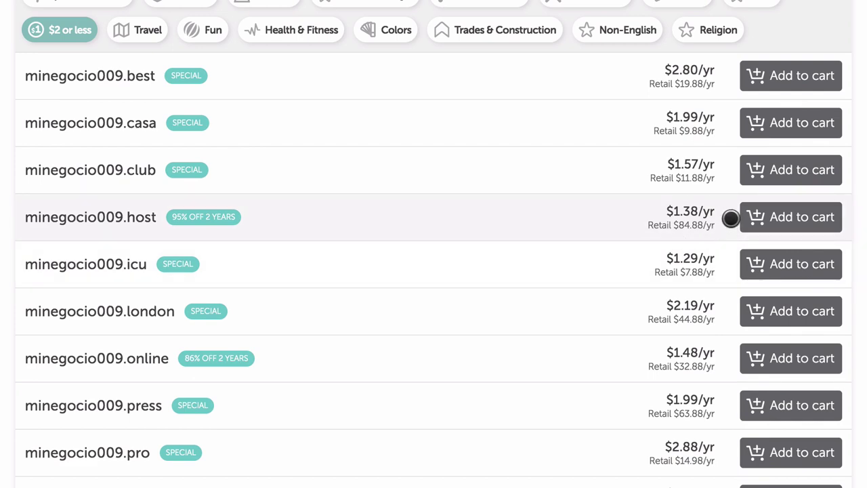
{"action": "scroll", "coordinate": [571, 378], "scroll_direction": "down", "scroll_amount": 2}
{"action": "scroll", "coordinate": [571, 378], "scroll_direction": "down", "scroll_amount": 2}
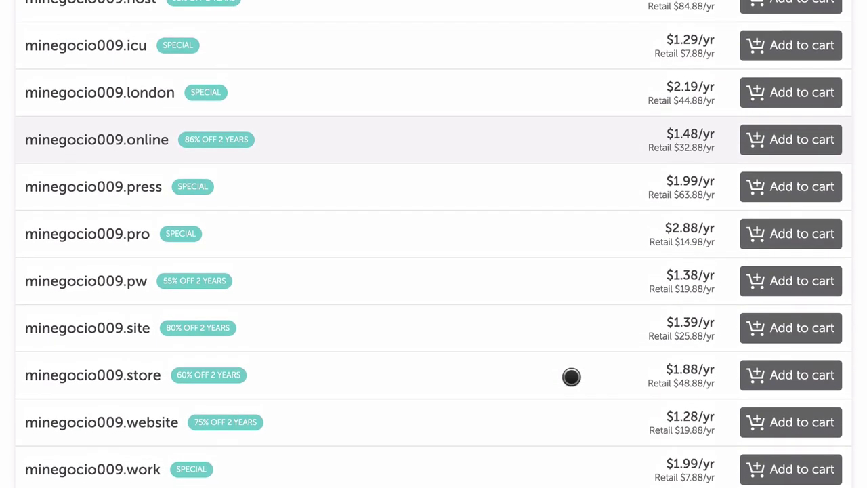
{"action": "scroll", "coordinate": [571, 377], "scroll_direction": "down", "scroll_amount": 3}
{"action": "scroll", "coordinate": [571, 377], "scroll_direction": "up", "scroll_amount": 1}
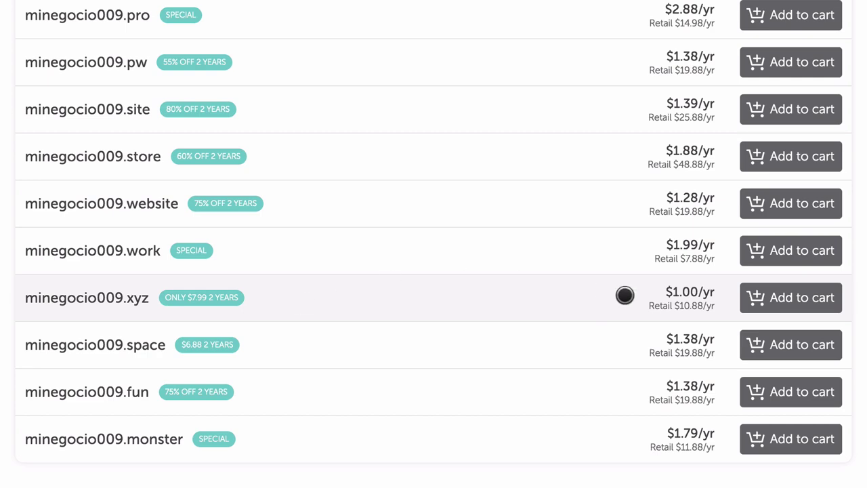
{"action": "scroll", "coordinate": [366, 304], "scroll_direction": "up", "scroll_amount": 1}
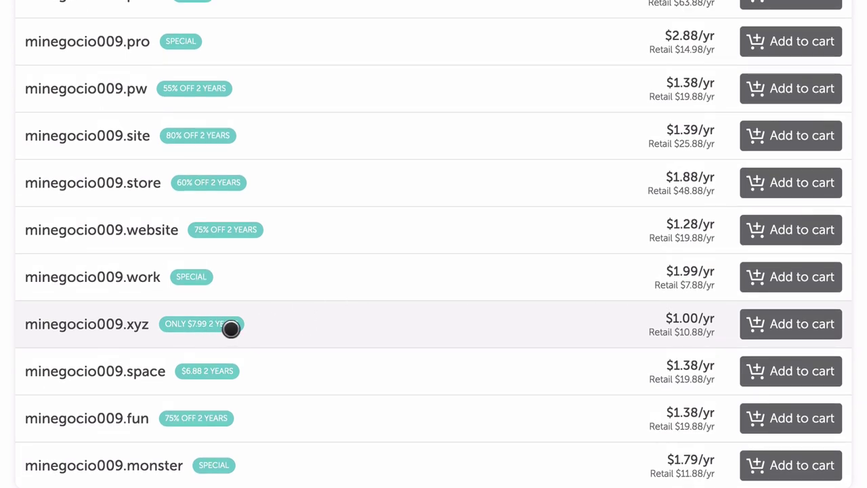
{"action": "scroll", "coordinate": [360, 330], "scroll_direction": "up", "scroll_amount": 7}
{"action": "scroll", "coordinate": [359, 329], "scroll_direction": "down", "scroll_amount": 1}
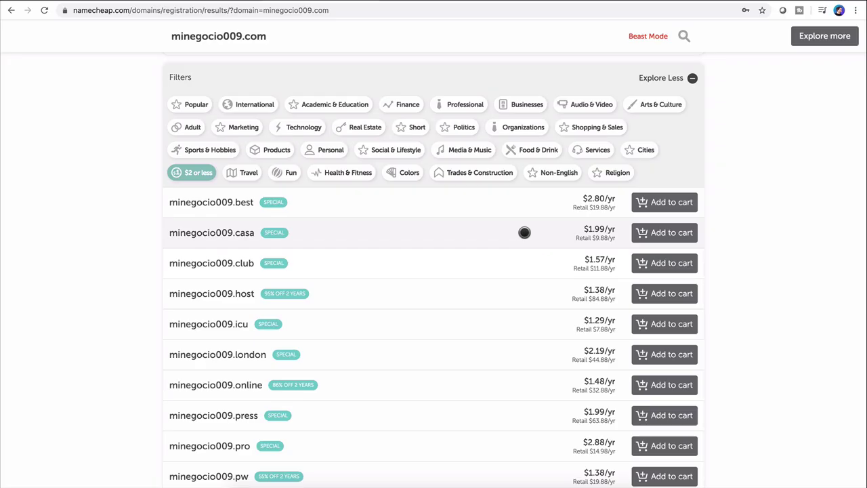
Step: Add minegocio009.casa to the cart, review it and proceed to checkout
{"action": "left_click", "coordinate": [669, 232]}
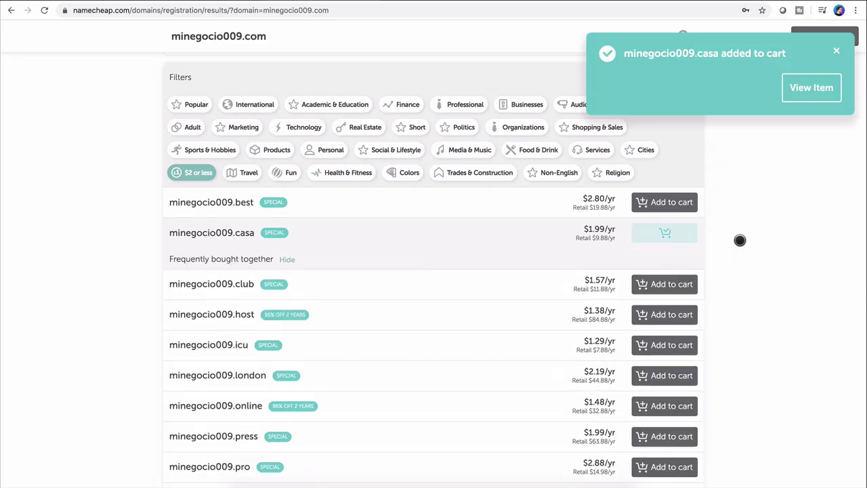
{"action": "left_click", "coordinate": [804, 90]}
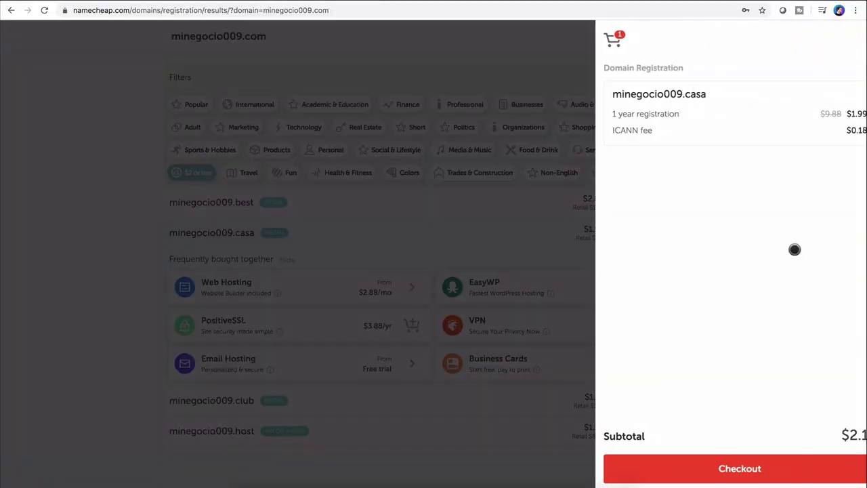
{"action": "left_click", "coordinate": [669, 470]}
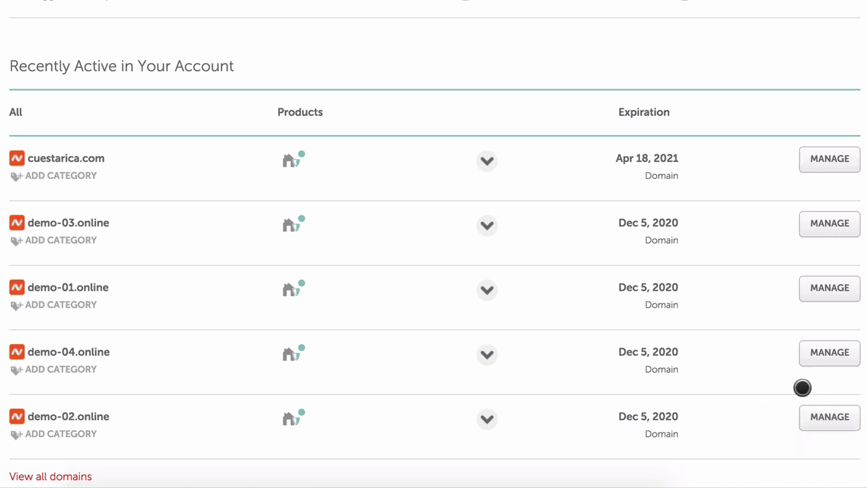
Step: Replace demo-02.online's Bluehost nameservers with NS1/NS2.GIOW1076.SITEGROUND.US under Custom DNS and save
{"action": "left_click", "coordinate": [835, 420]}
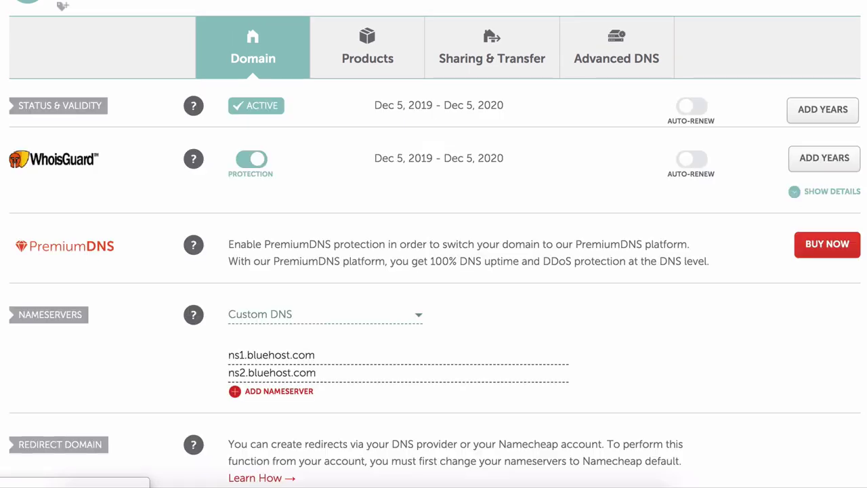
{"action": "scroll", "coordinate": [574, 358], "scroll_direction": "down", "scroll_amount": 3}
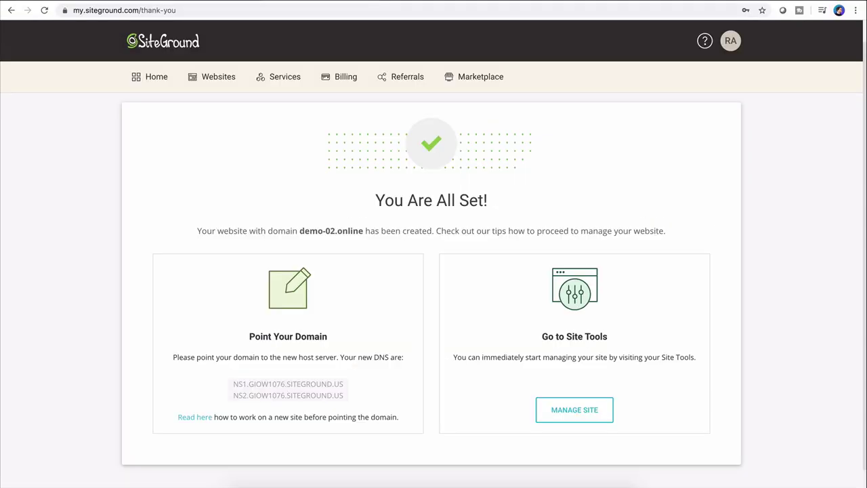
{"action": "triple_click", "coordinate": [273, 383]}
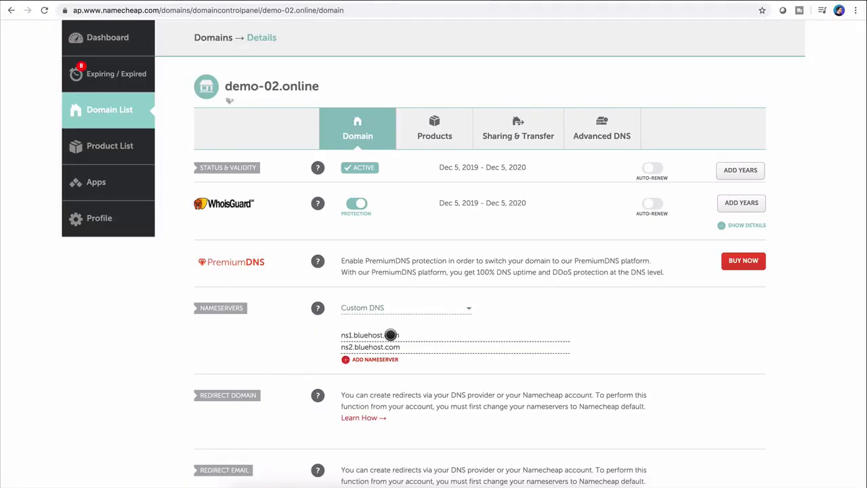
{"action": "triple_click", "coordinate": [390, 335]}
{"action": "key", "text": "ctrl+v"}
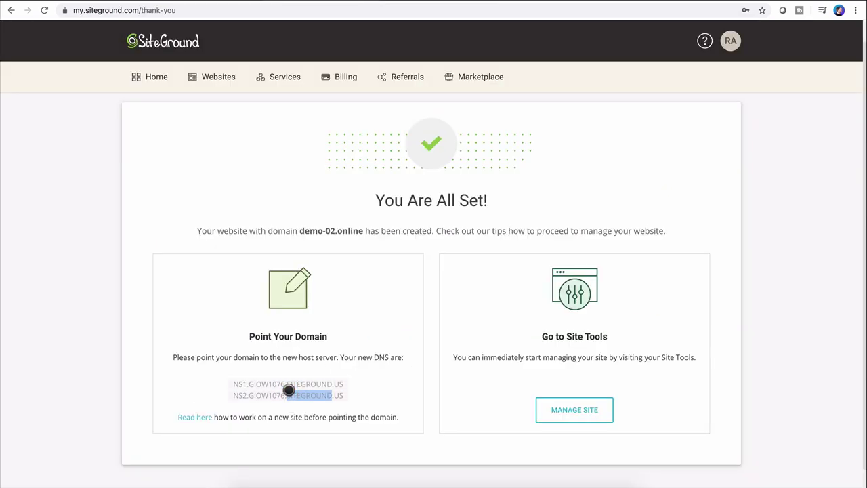
{"action": "triple_click", "coordinate": [288, 390]}
{"action": "key", "text": "ctrl+c"}
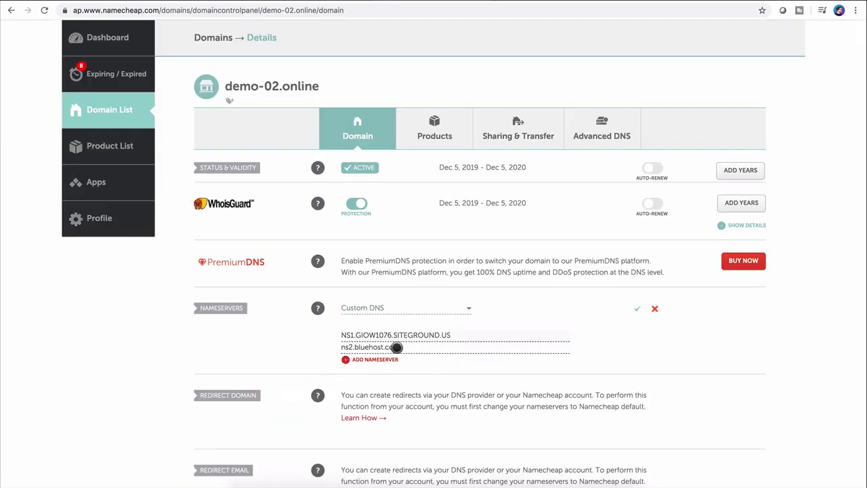
{"action": "triple_click", "coordinate": [396, 346]}
{"action": "key", "text": "ctrl+v"}
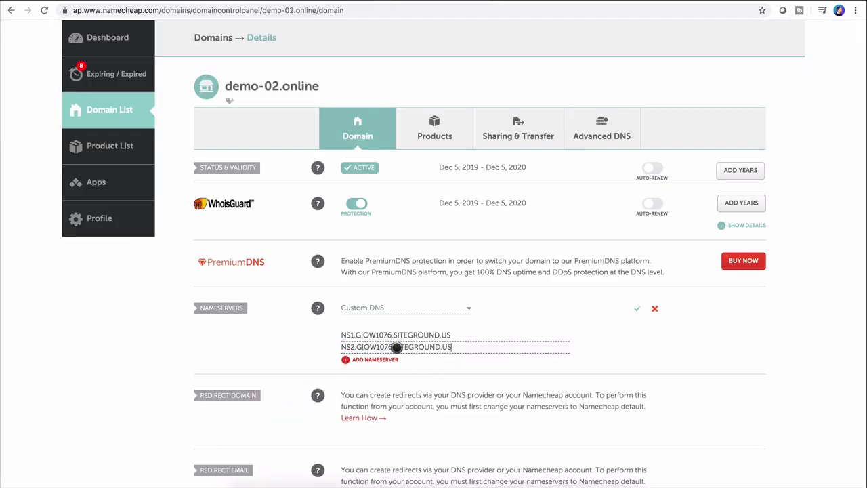
{"action": "left_click", "coordinate": [637, 308]}
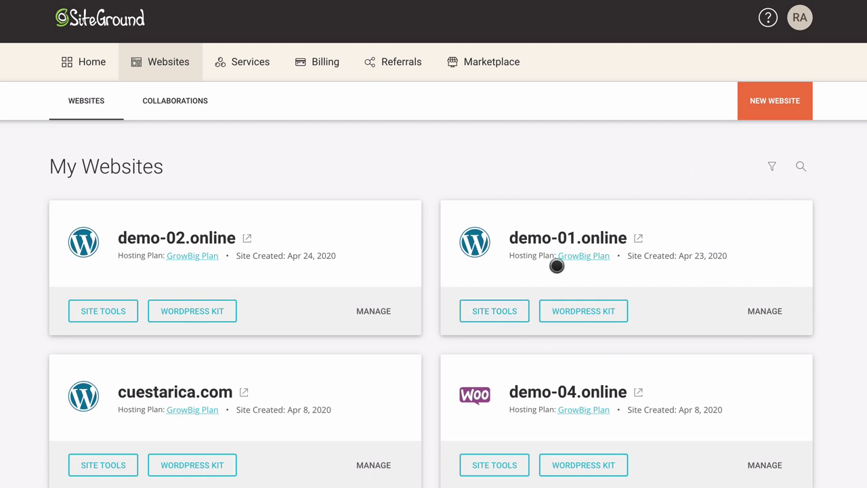
Step: Open demo-01.online's Site Tools and go to Security > SSL Manager
{"action": "left_click", "coordinate": [515, 308]}
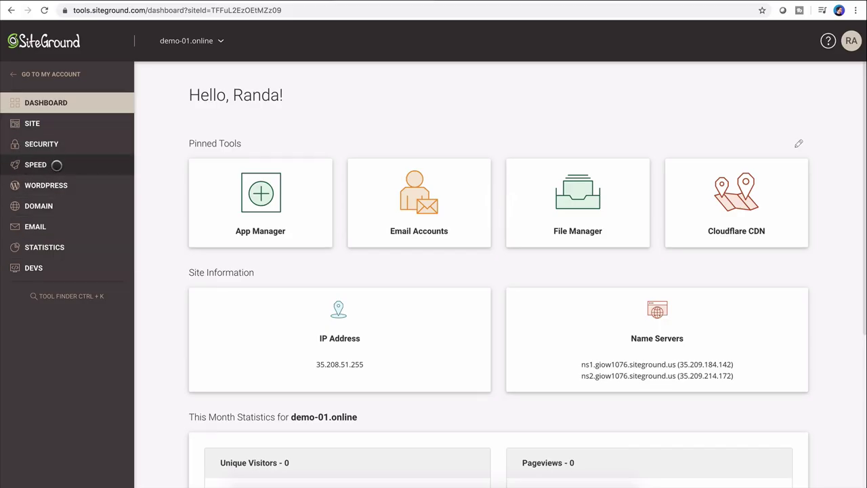
{"action": "left_click", "coordinate": [48, 144]}
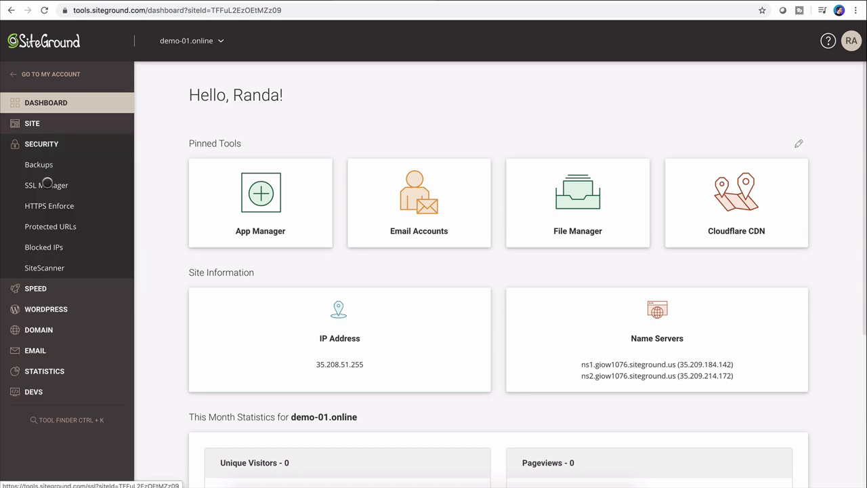
{"action": "left_click", "coordinate": [46, 183]}
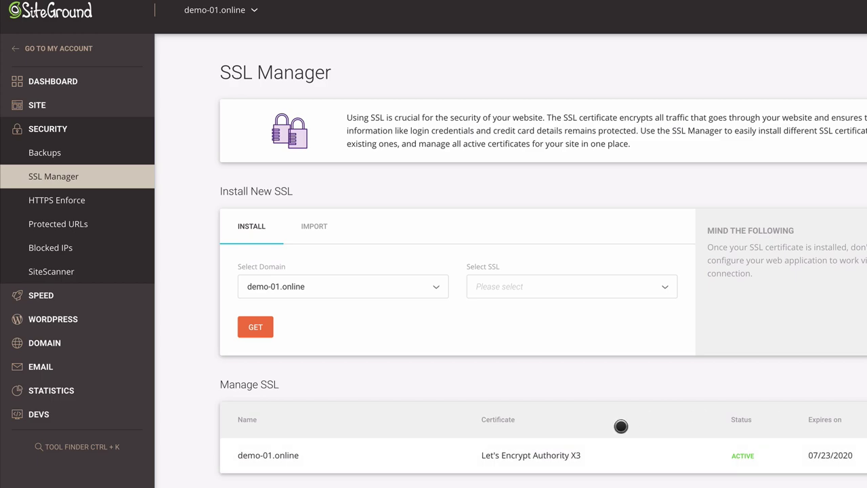
Step: Choose Let's Encrypt Wildcard as the SSL certificate type for demo-01.online
{"action": "left_click", "coordinate": [664, 279]}
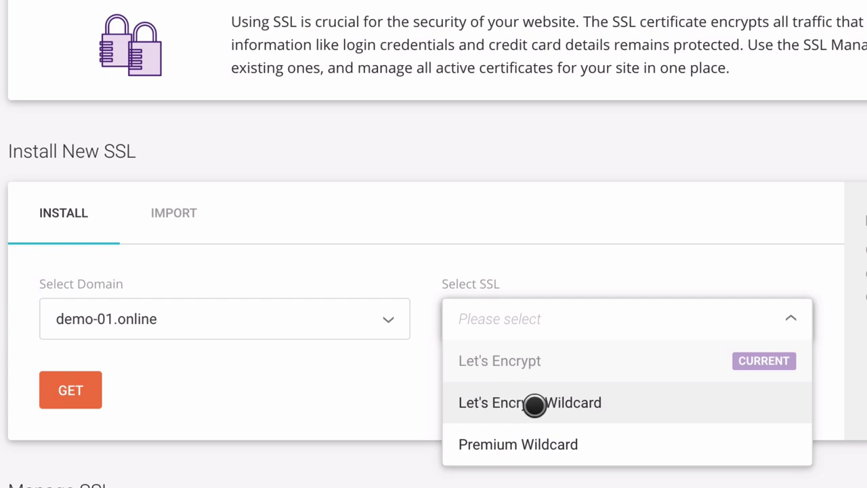
{"action": "left_click", "coordinate": [574, 402]}
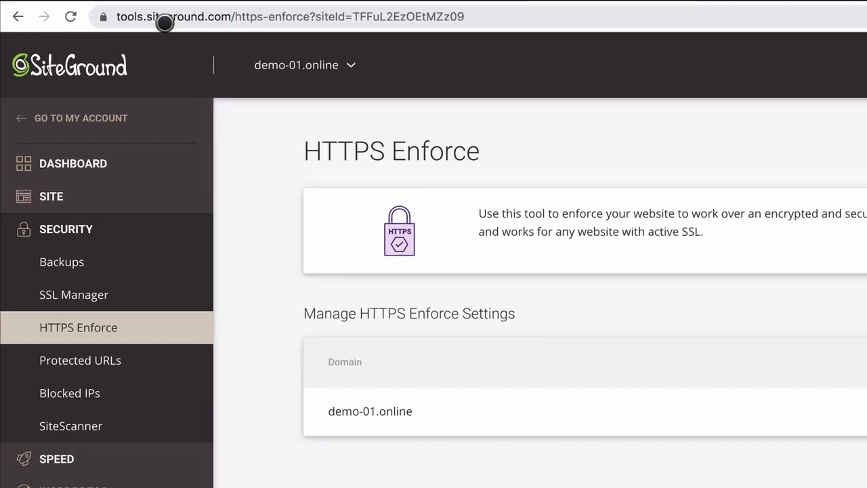
{"action": "left_click", "coordinate": [108, 13]}
{"action": "left_click", "coordinate": [94, 13]}
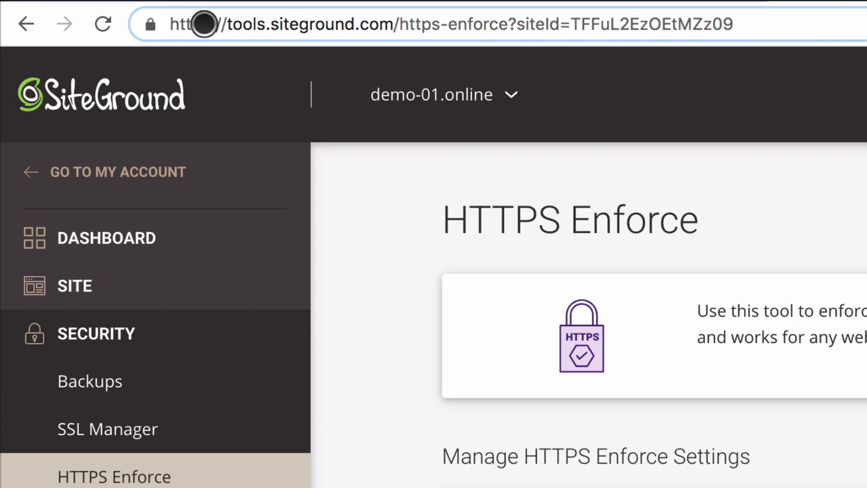
{"action": "left_click_drag", "start_coordinate": [205, 24], "coordinate": [212, 25]}
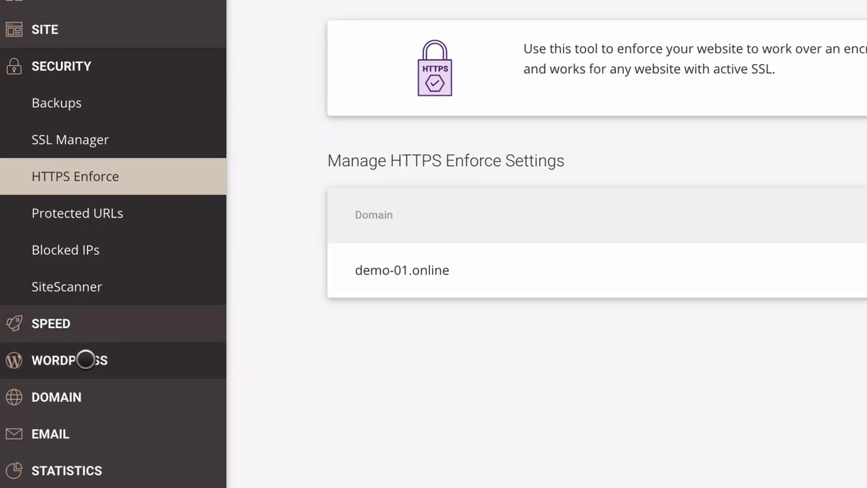
Step: Log into demo-01.online's WordPress admin from WordPress > Install & Manage
{"action": "left_click", "coordinate": [54, 351]}
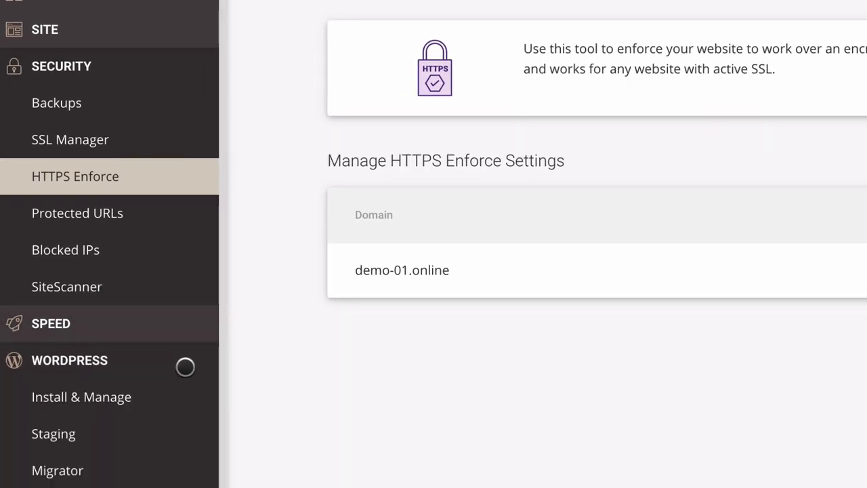
{"action": "left_click", "coordinate": [75, 393]}
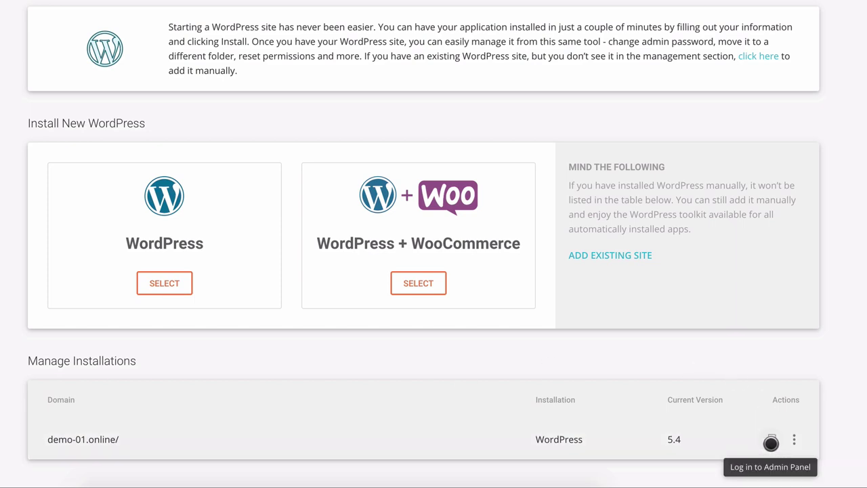
{"action": "left_click", "coordinate": [770, 443]}
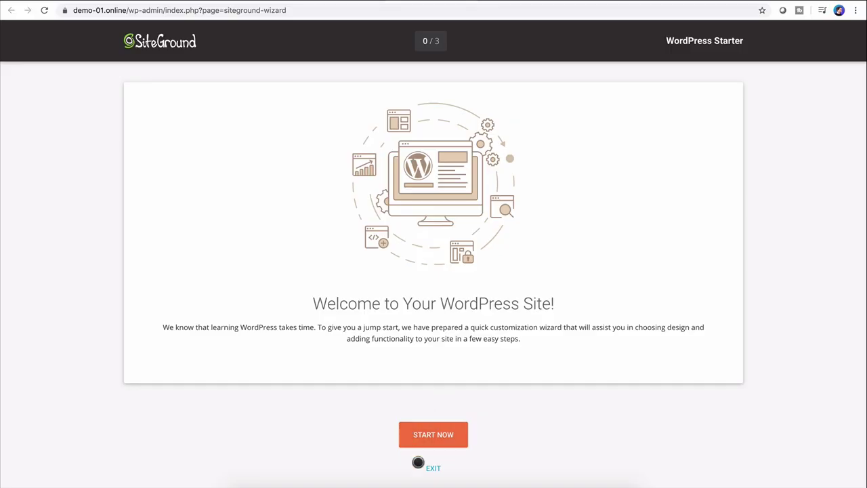
Step: Exit the WordPress Starter welcome wizard at step 0/3
{"action": "left_click", "coordinate": [431, 466]}
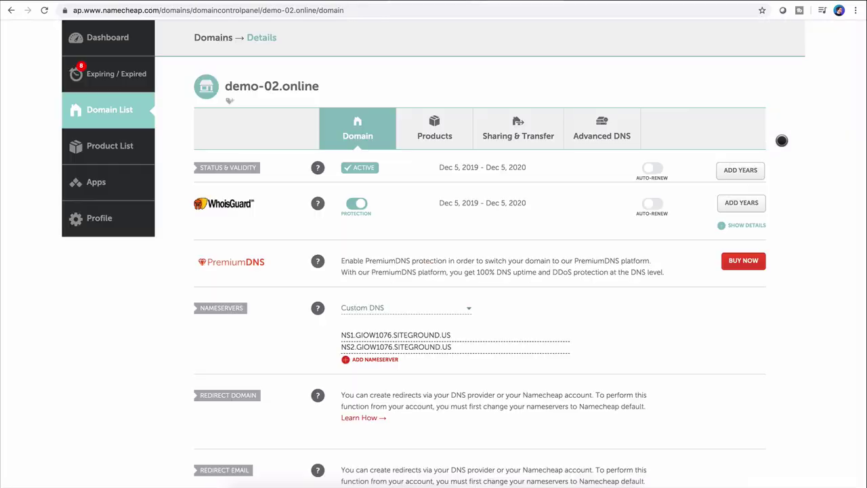
Step: Load demo-01.online/wp-admin/ in Chrome to reach the WordPress Dashboard
{"action": "left_click", "coordinate": [277, 10]}
{"action": "type", "text": "demo-01.online"}
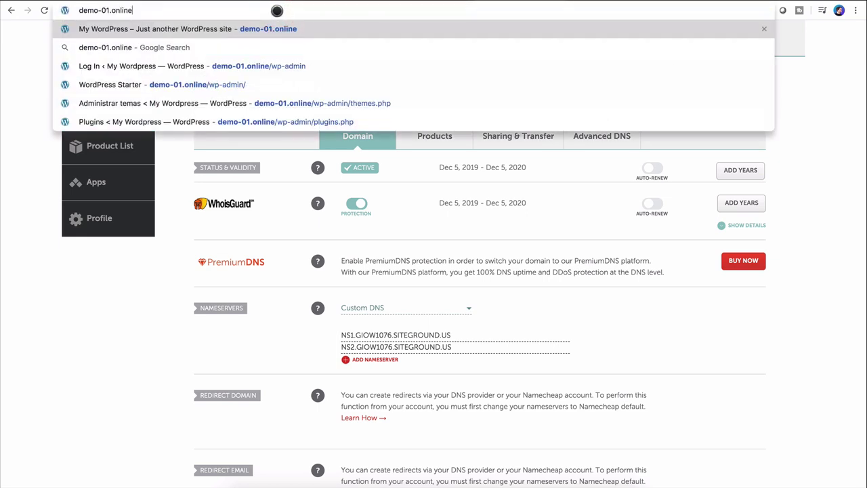
{"action": "type", "text": "/"}
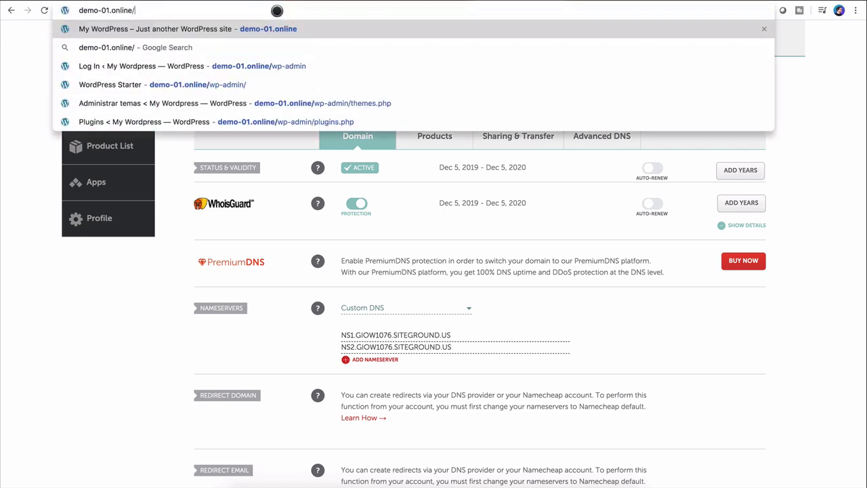
{"action": "type", "text": "wp-admin/"}
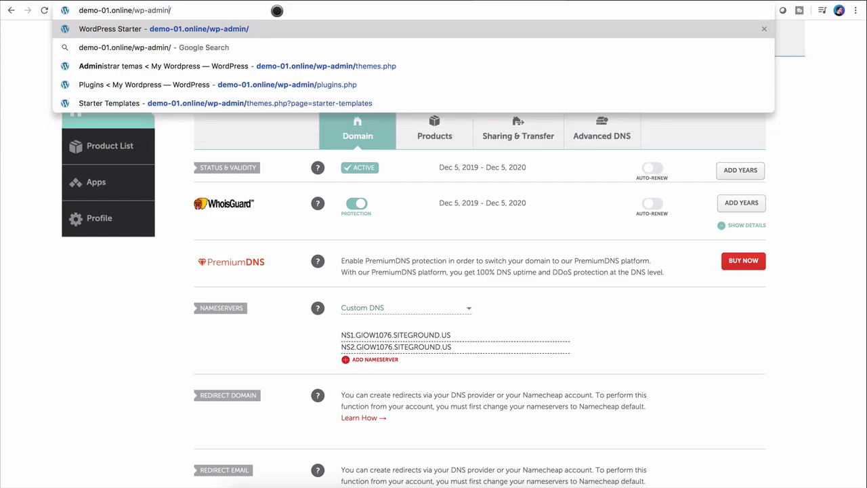
{"action": "key", "text": "shift+Left"}
{"action": "key", "text": "shift+Left"}
{"action": "key", "text": "shift+Left"}
{"action": "key", "text": "shift+Left"}
{"action": "key", "text": "shift+Left"}
{"action": "key", "text": "shift+Left"}
{"action": "key", "text": "shift+Left"}
{"action": "key", "text": "shift+Left"}
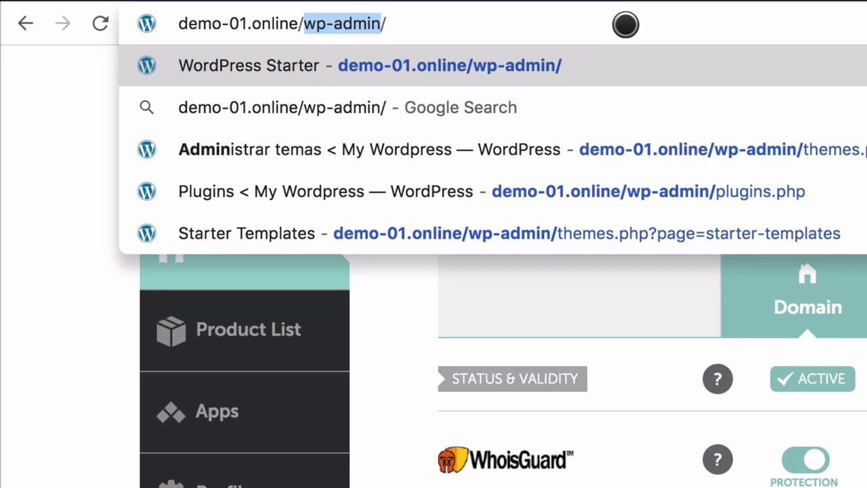
{"action": "key", "text": "Right"}
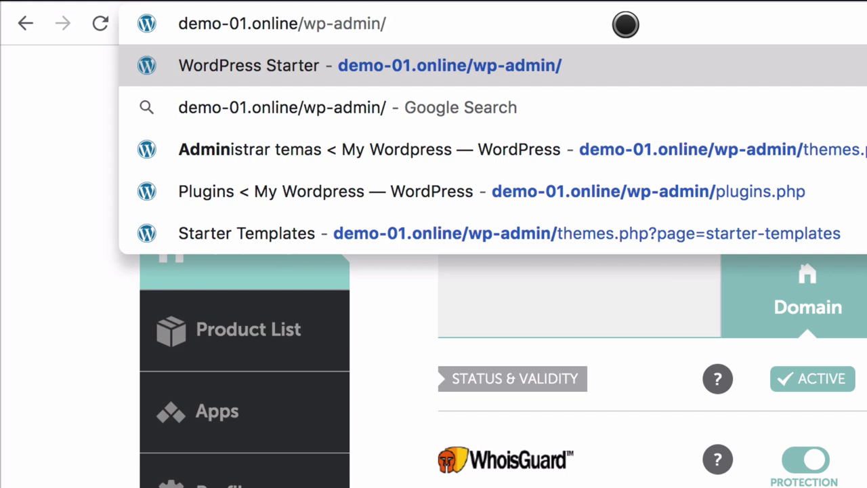
{"action": "key", "text": "Return"}
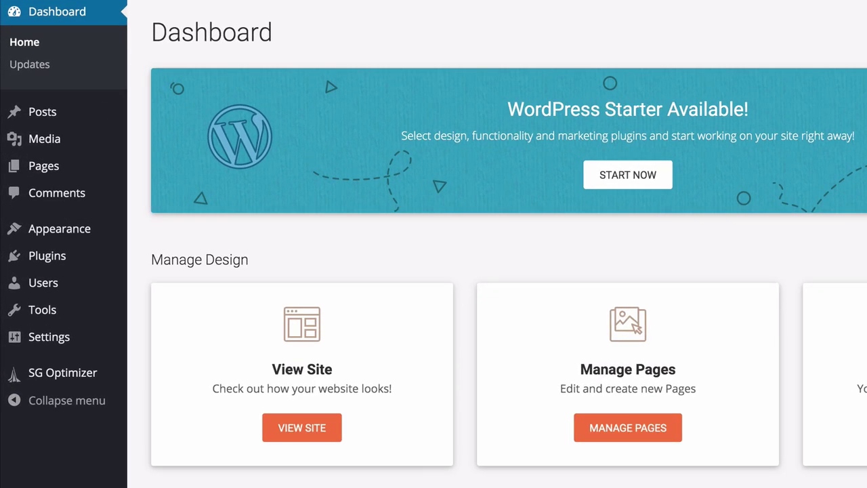
Step: Choose Español as the Site Language in Settings > General
{"action": "mouse_move", "coordinate": [51, 344]}
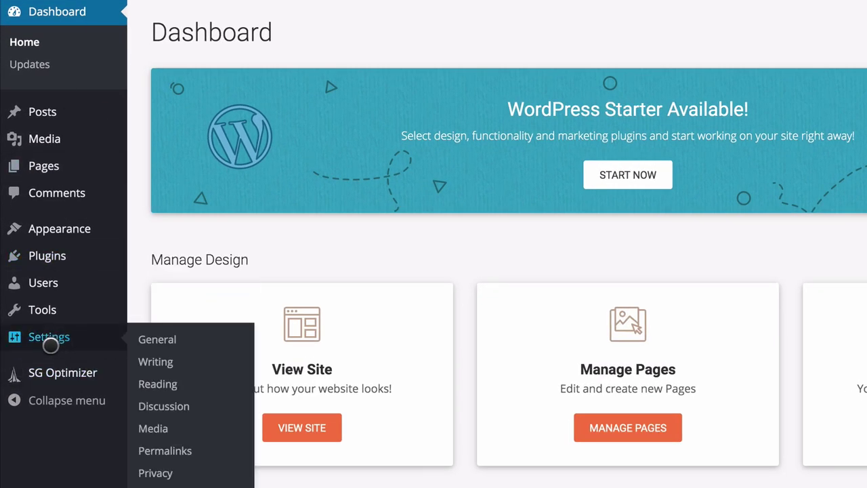
{"action": "left_click", "coordinate": [39, 334]}
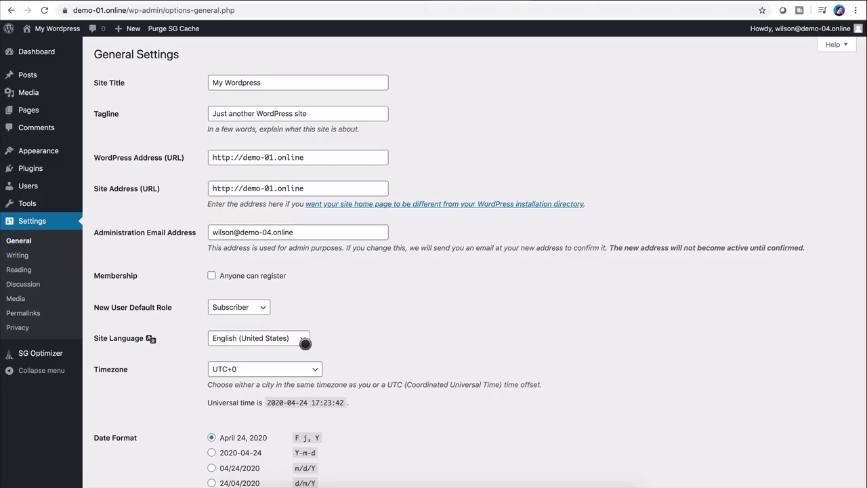
{"action": "left_click", "coordinate": [305, 344]}
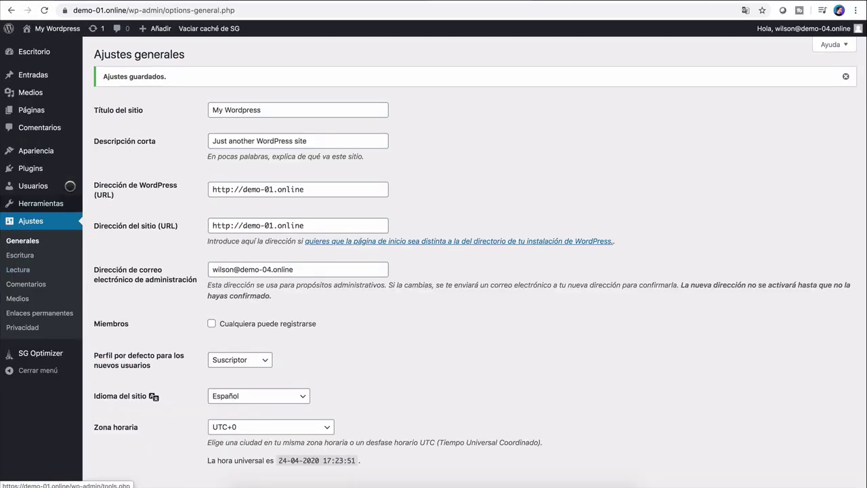
Step: Deactivate and delete the WordPress Starter plugin, then view the installed themes
{"action": "mouse_move", "coordinate": [19, 210]}
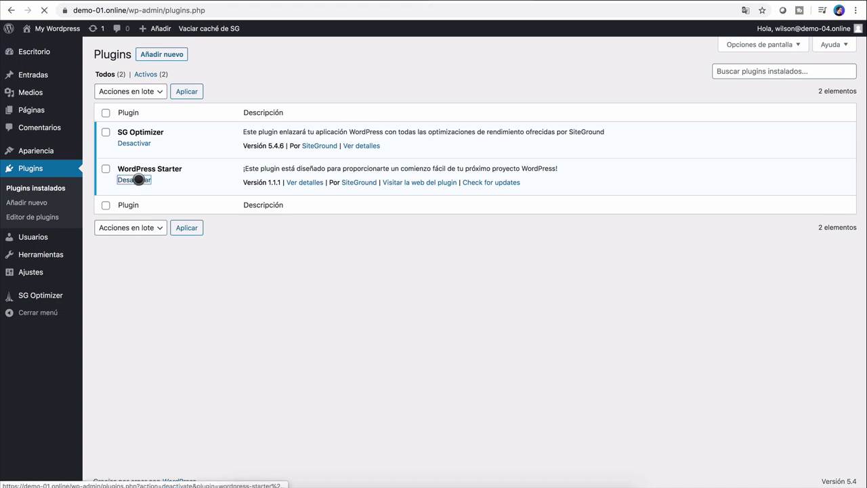
{"action": "left_click", "coordinate": [134, 179]}
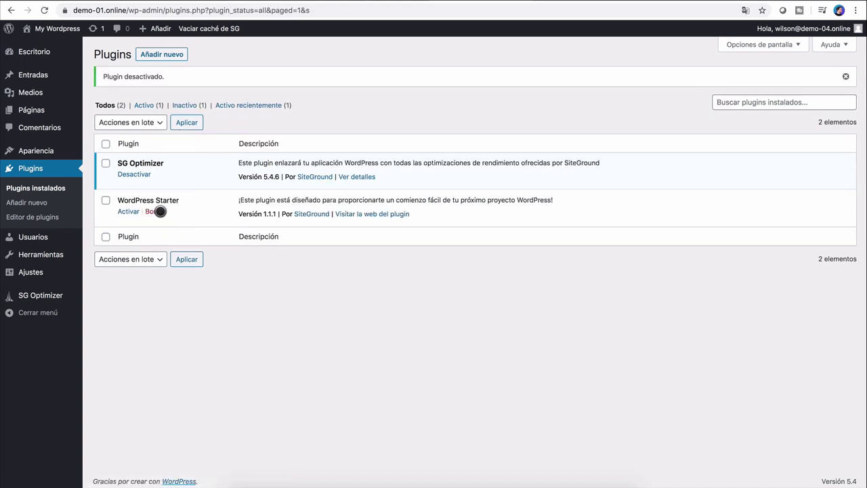
{"action": "left_click", "coordinate": [160, 212]}
{"action": "left_click", "coordinate": [520, 68]}
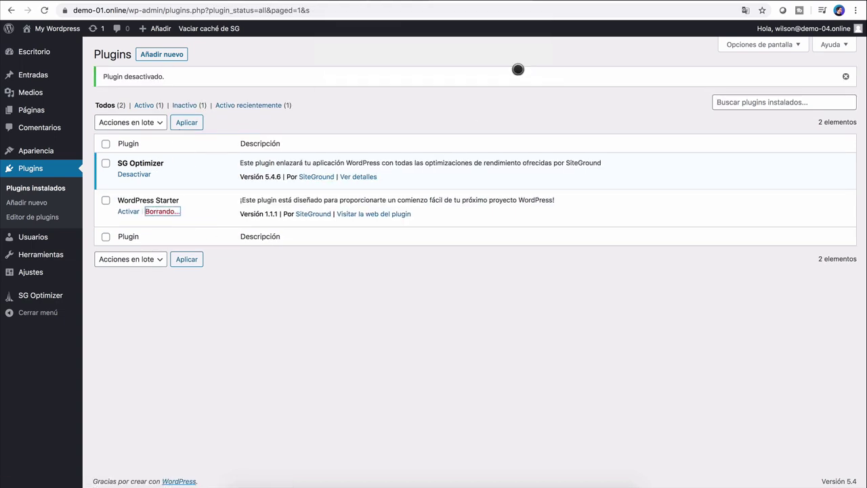
{"action": "left_click", "coordinate": [42, 150]}
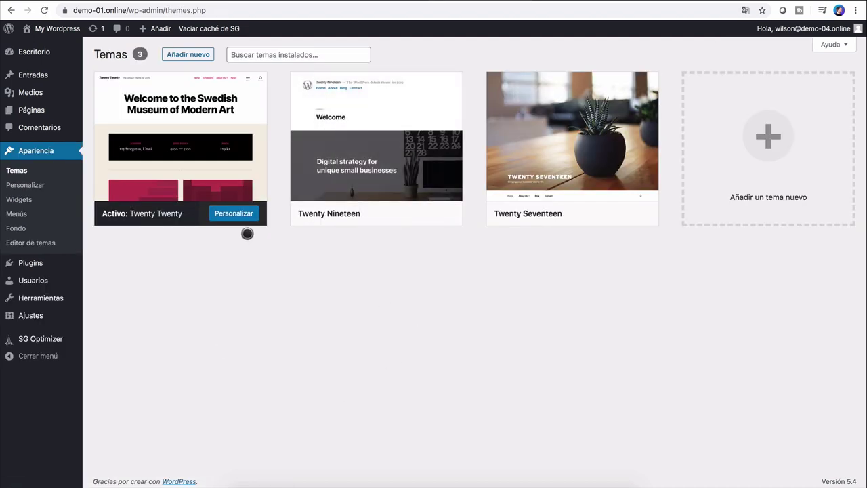
Step: Go to Añadir nuevo on the Themes page and list the Populares themes (3947 available)
{"action": "mouse_move", "coordinate": [626, 227]}
{"action": "left_click", "coordinate": [193, 54]}
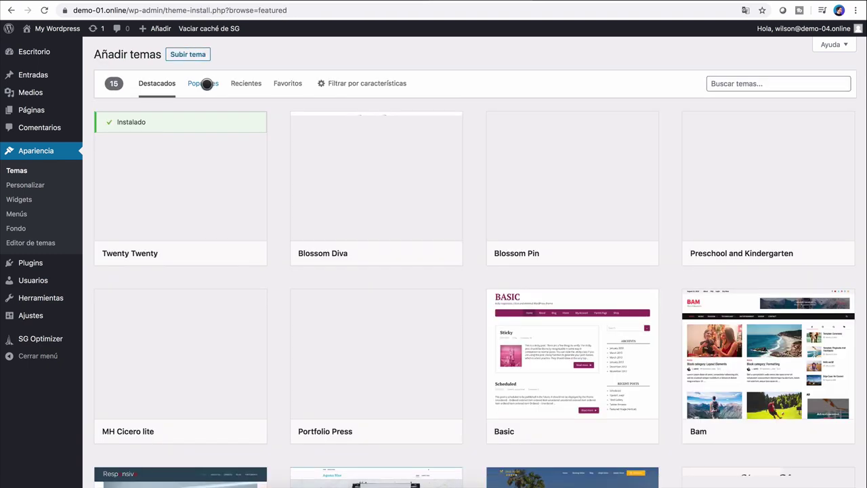
{"action": "left_click", "coordinate": [214, 83]}
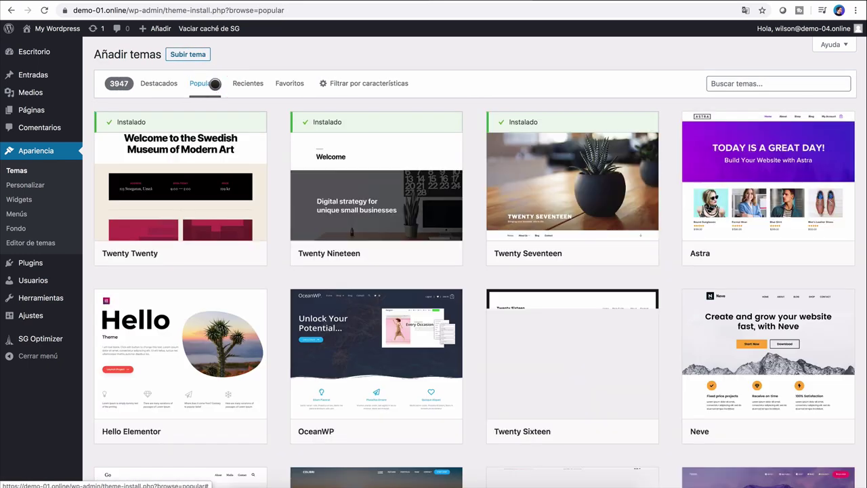
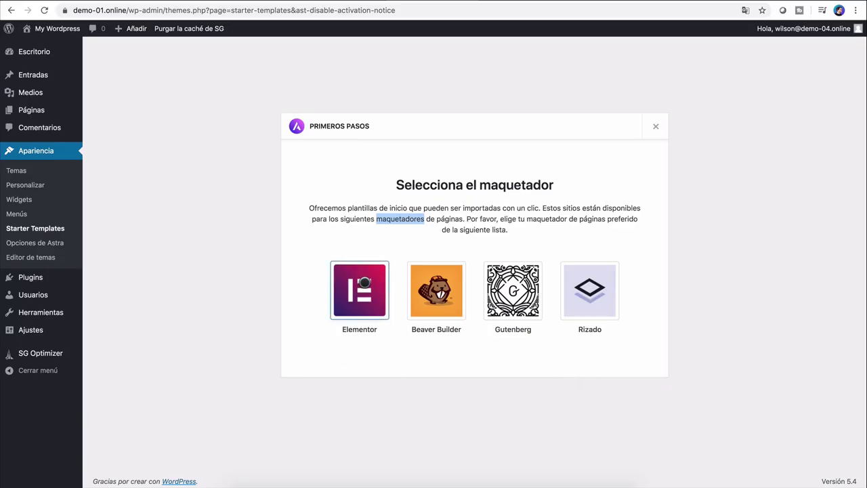
Step: Pick Elementor as the page builder and browse its starter templates, such as Outdoor Adventure
{"action": "left_click", "coordinate": [365, 282]}
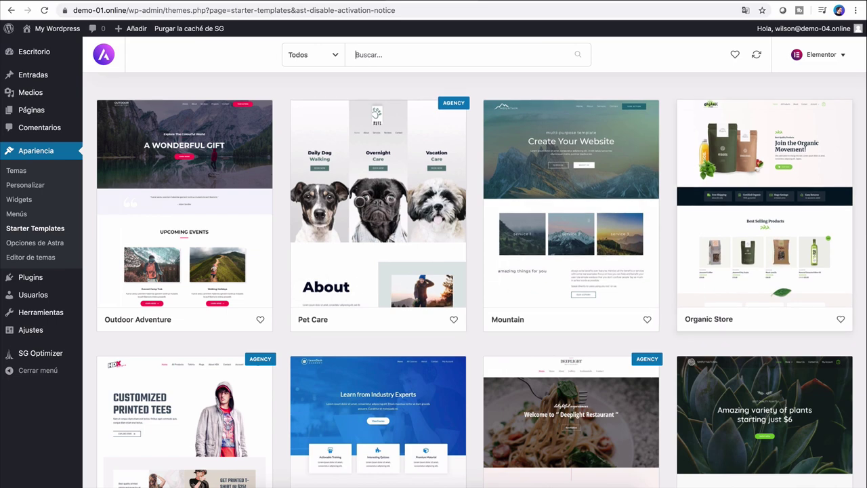
{"action": "scroll", "coordinate": [637, 301], "scroll_direction": "down", "scroll_amount": 5}
{"action": "scroll", "coordinate": [618, 315], "scroll_direction": "down", "scroll_amount": 1}
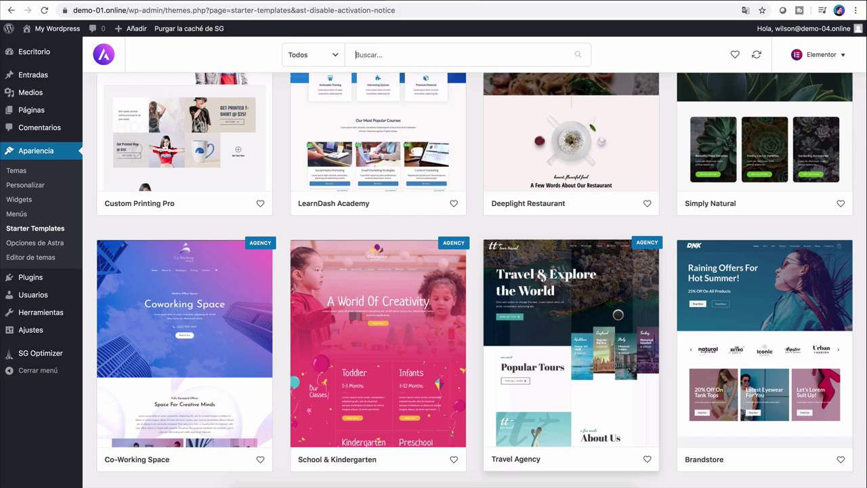
{"action": "scroll", "coordinate": [618, 314], "scroll_direction": "down", "scroll_amount": 6}
{"action": "scroll", "coordinate": [618, 314], "scroll_direction": "up", "scroll_amount": 4}
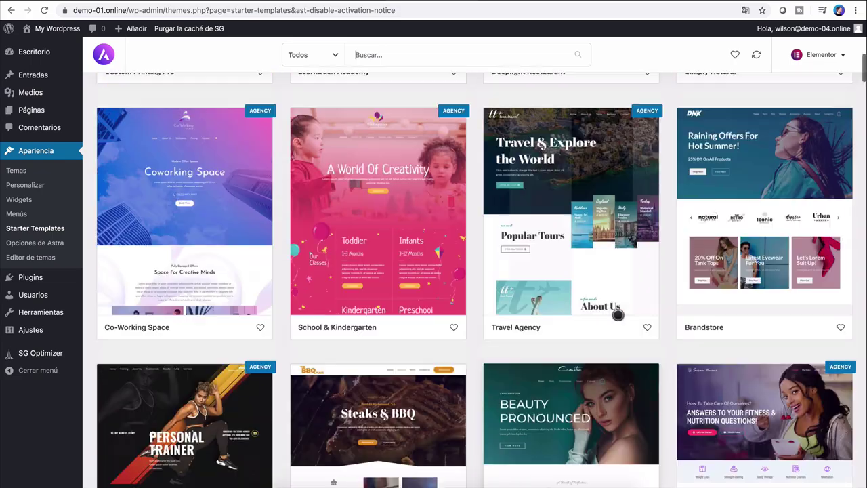
{"action": "scroll", "coordinate": [617, 315], "scroll_direction": "up", "scroll_amount": 2}
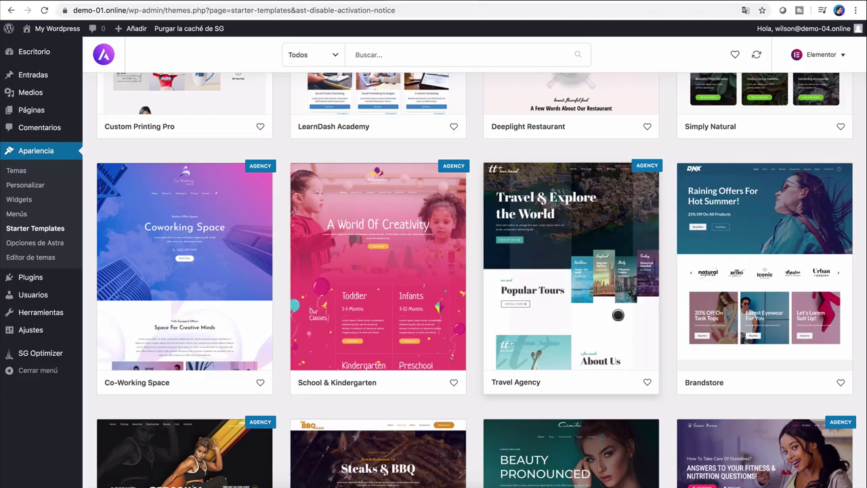
{"action": "scroll", "coordinate": [618, 314], "scroll_direction": "up", "scroll_amount": 5}
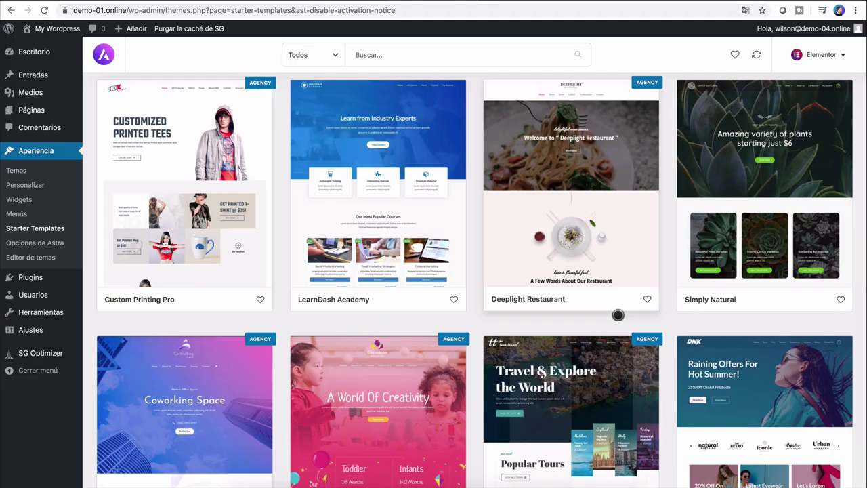
{"action": "scroll", "coordinate": [618, 314], "scroll_direction": "up", "scroll_amount": 4}
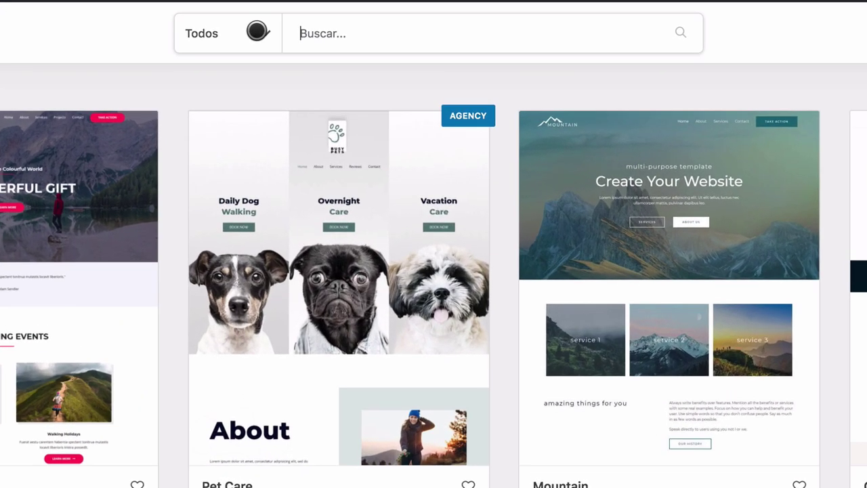
Step: Switch the template category filter from 'Todos' to eCommerce
{"action": "left_click", "coordinate": [329, 54]}
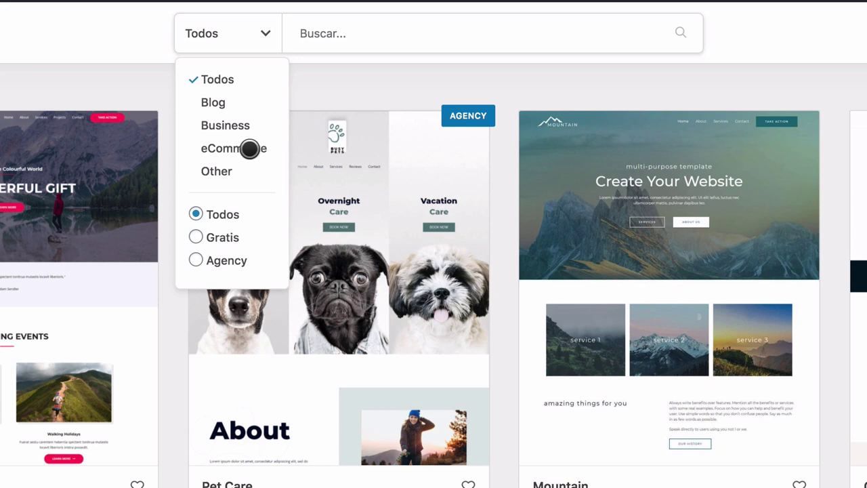
{"action": "left_click", "coordinate": [249, 149]}
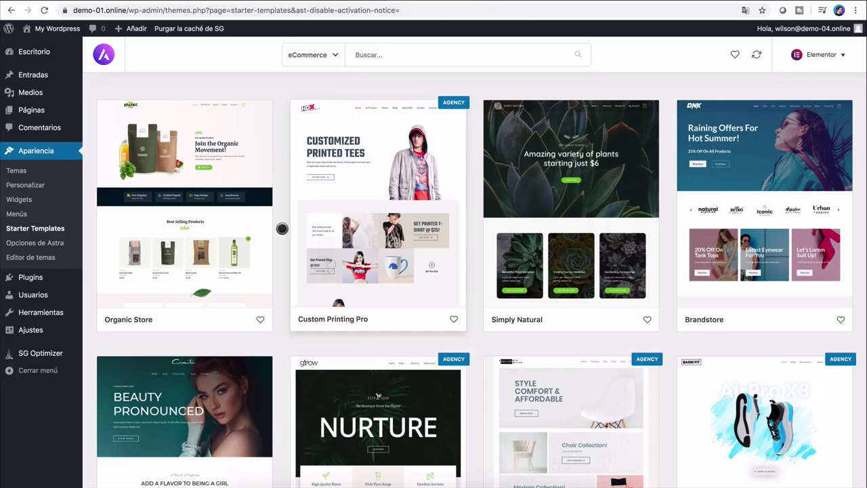
{"action": "scroll", "coordinate": [298, 244], "scroll_direction": "down", "scroll_amount": 10}
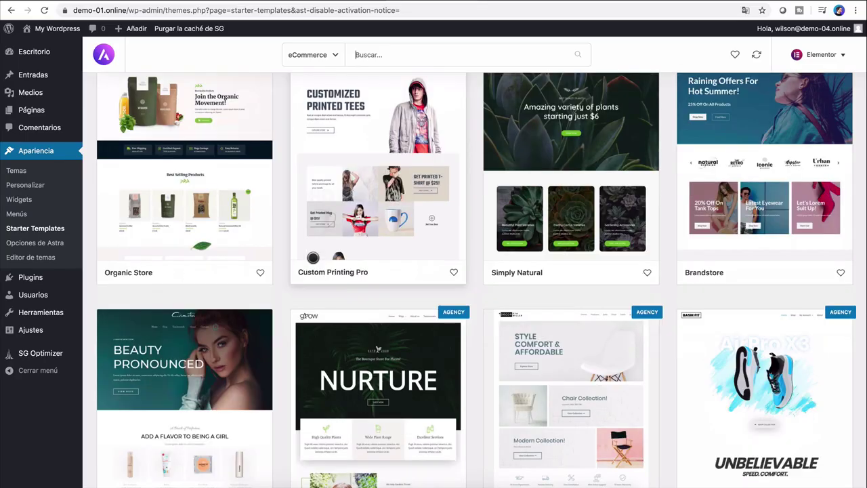
{"action": "scroll", "coordinate": [314, 258], "scroll_direction": "up", "scroll_amount": 10}
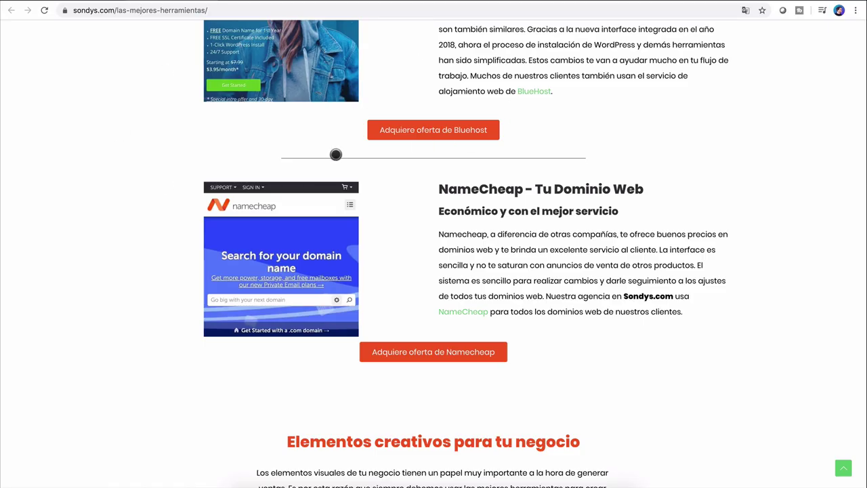
{"action": "scroll", "coordinate": [335, 154], "scroll_direction": "up", "scroll_amount": 20}
{"action": "scroll", "coordinate": [335, 155], "scroll_direction": "down", "scroll_amount": 4}
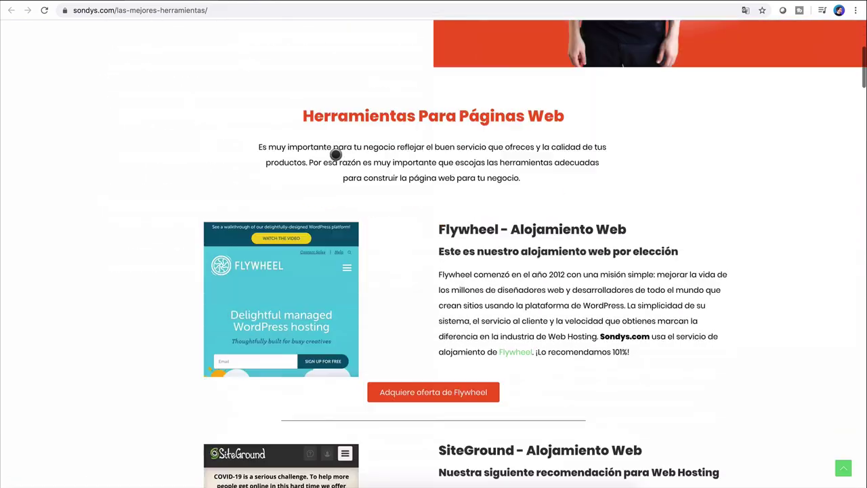
{"action": "scroll", "coordinate": [336, 155], "scroll_direction": "down", "scroll_amount": 8}
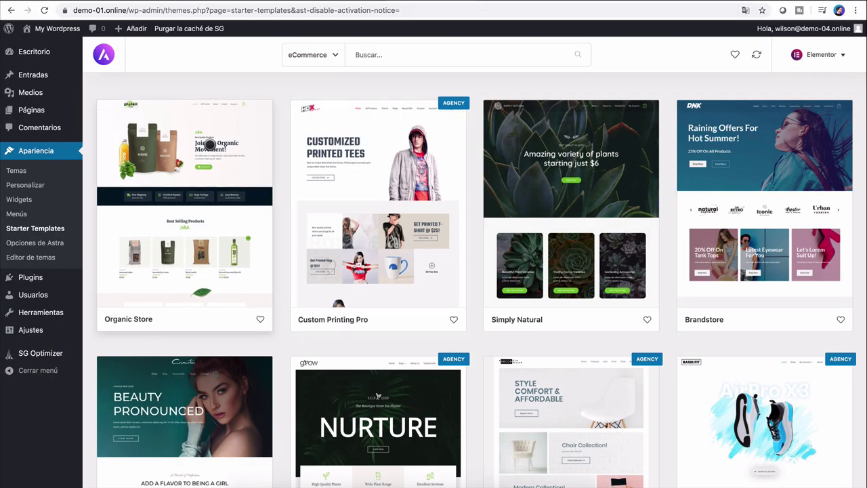
Step: Import the full Organic Store site with 'Borrar el sitio importado anteriormente' ticked
{"action": "left_click", "coordinate": [210, 145]}
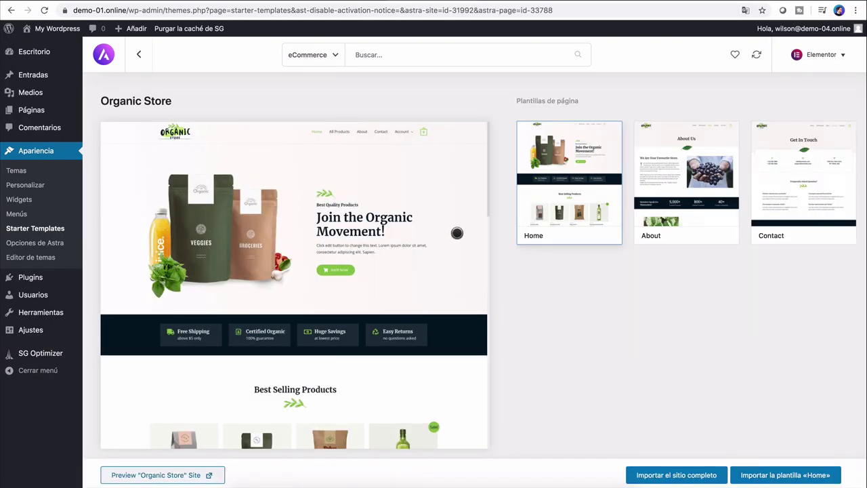
{"action": "left_click", "coordinate": [682, 473]}
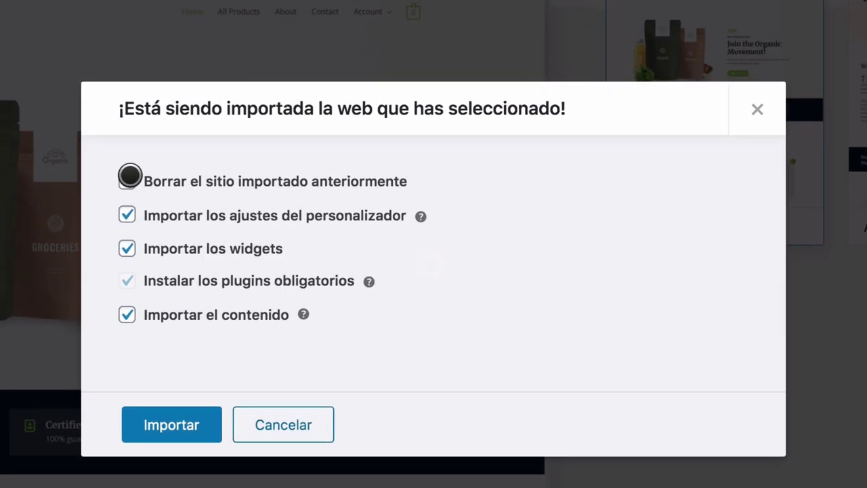
{"action": "left_click", "coordinate": [129, 178]}
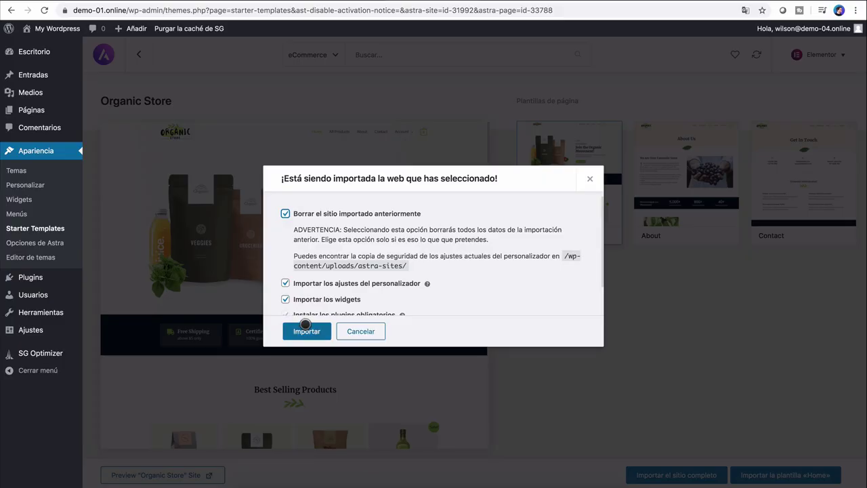
{"action": "left_click", "coordinate": [306, 331]}
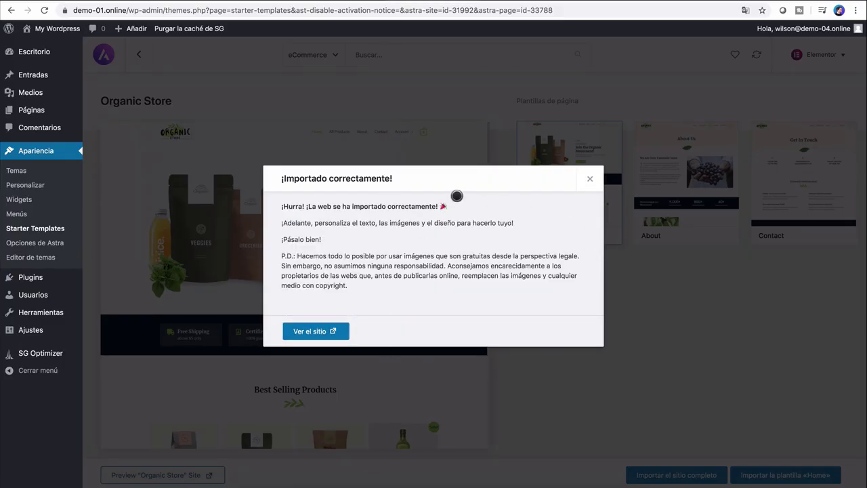
Step: View the newly imported Organic Store live site and scroll its homepage
{"action": "left_click", "coordinate": [320, 331]}
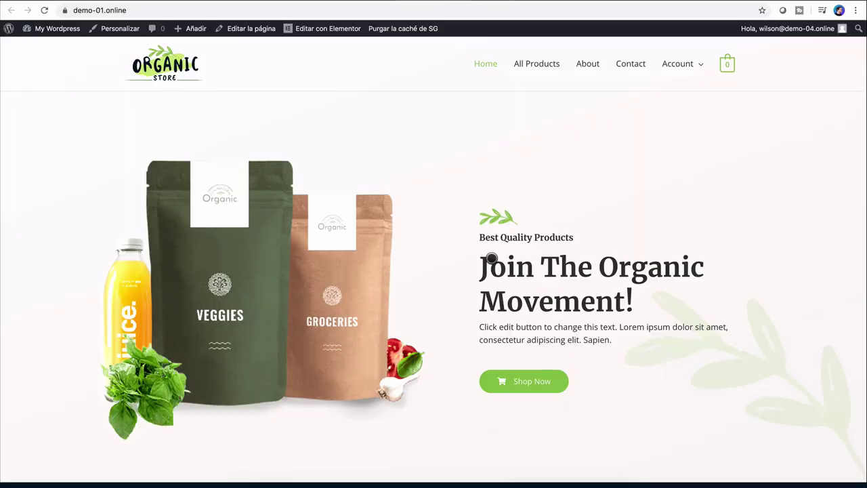
{"action": "scroll", "coordinate": [491, 258], "scroll_direction": "down", "scroll_amount": 8}
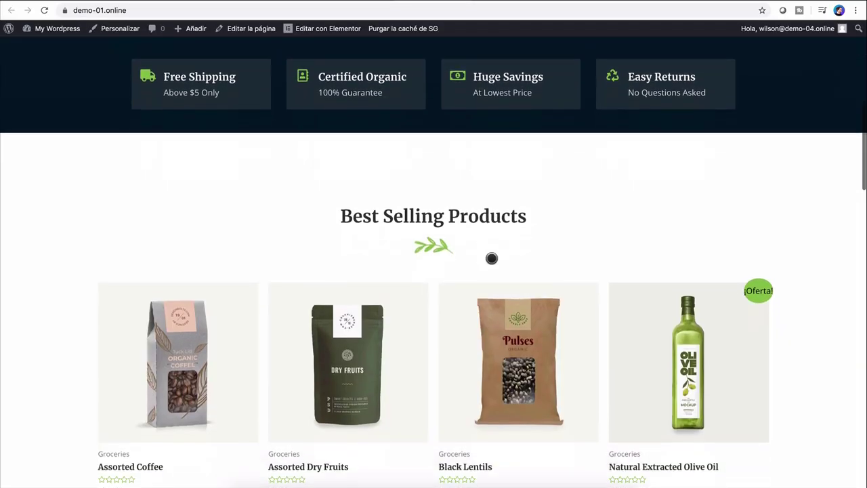
{"action": "scroll", "coordinate": [491, 258], "scroll_direction": "down", "scroll_amount": 10}
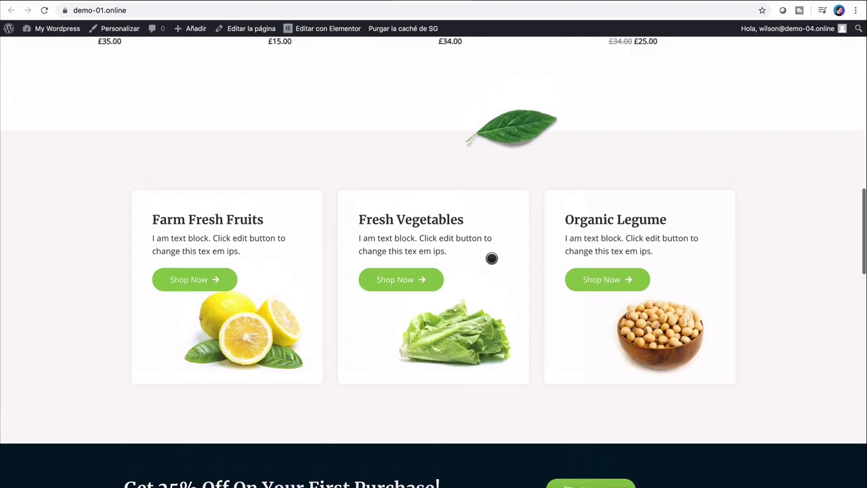
{"action": "scroll", "coordinate": [491, 259], "scroll_direction": "up", "scroll_amount": 10}
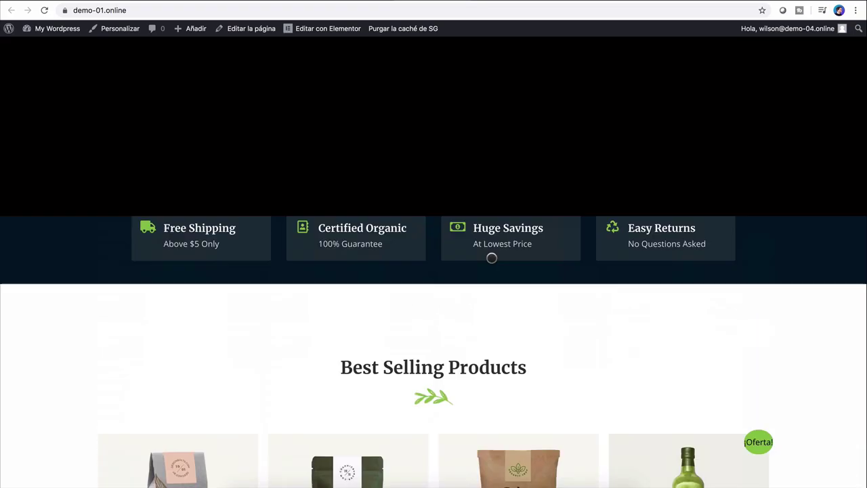
{"action": "scroll", "coordinate": [491, 258], "scroll_direction": "up", "scroll_amount": 5}
Step: Go to the All Products shop page and open the Assorted Dry Fruits product (£15.00)
{"action": "left_click", "coordinate": [539, 62]}
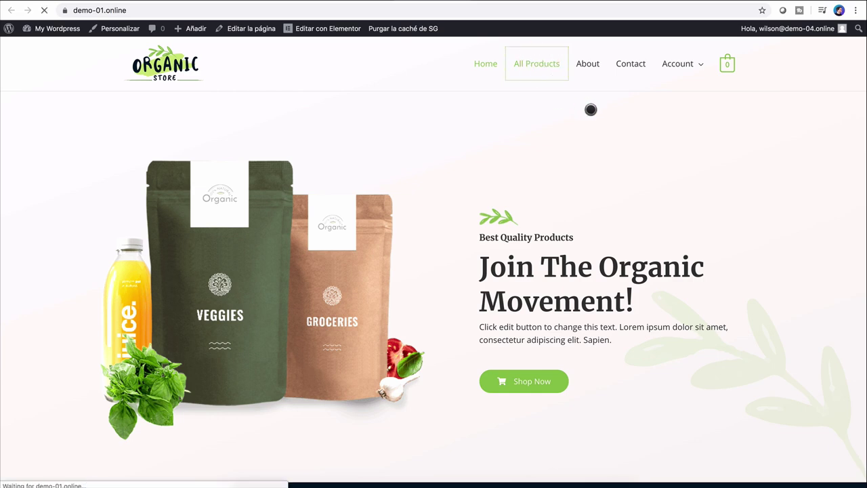
{"action": "scroll", "coordinate": [514, 197], "scroll_direction": "down", "scroll_amount": 6}
{"action": "scroll", "coordinate": [513, 197], "scroll_direction": "up", "scroll_amount": 5}
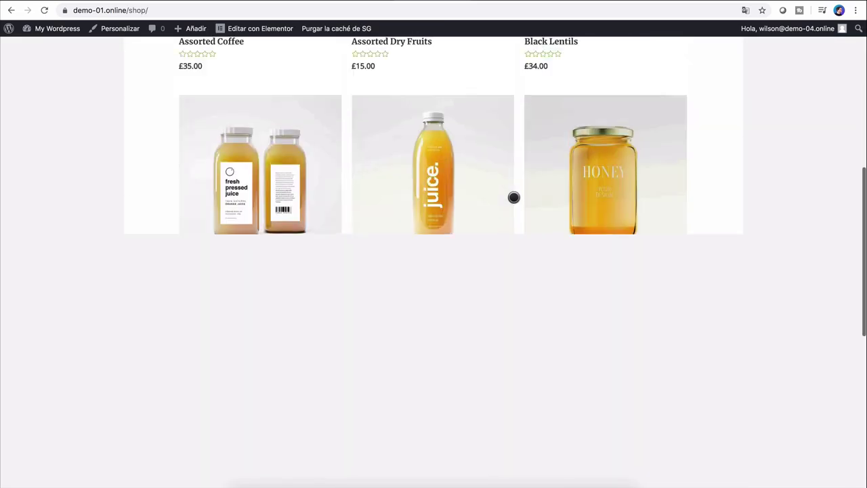
{"action": "key", "text": "F5"}
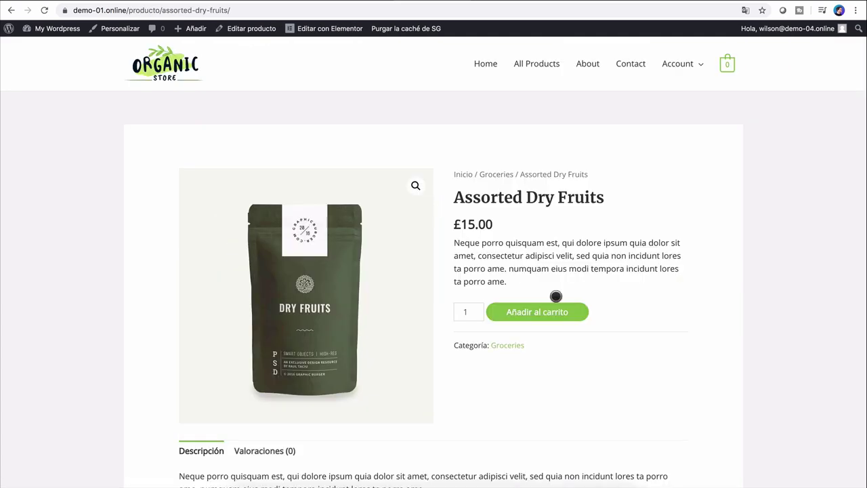
Step: Add Assorted Dry Fruits to the cart and view the cart
{"action": "left_click", "coordinate": [533, 312]}
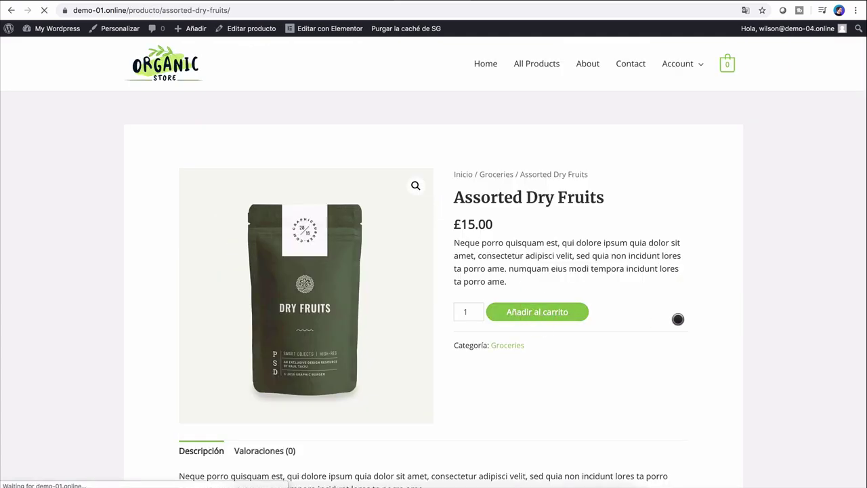
{"action": "left_click", "coordinate": [620, 181]}
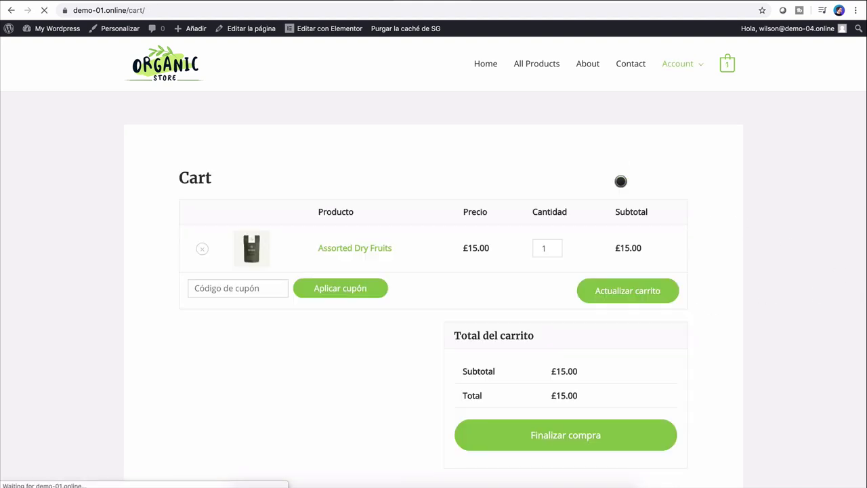
{"action": "scroll", "coordinate": [567, 305], "scroll_direction": "down", "scroll_amount": 3}
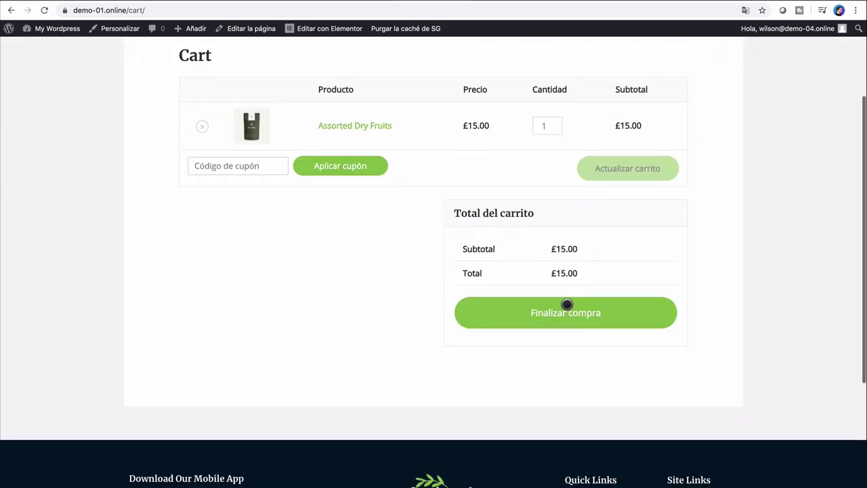
Step: Proceed to checkout, look over the billing form and the £15.00 order, and reload the page
{"action": "left_click", "coordinate": [515, 311]}
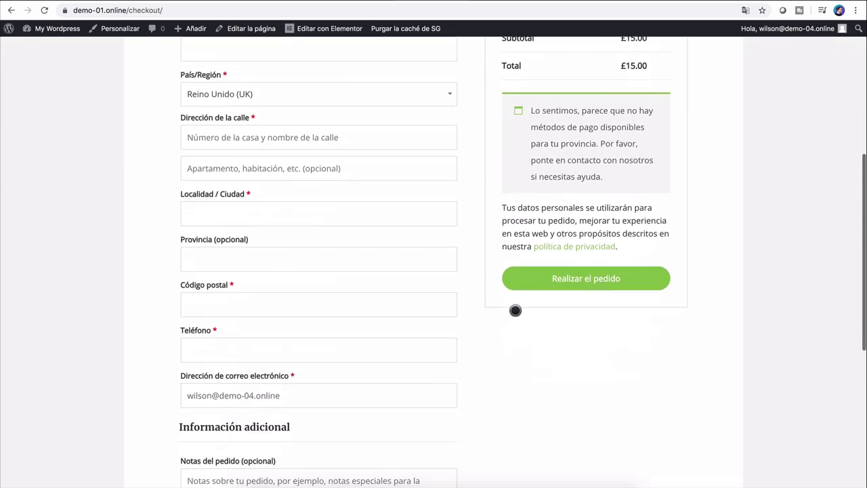
{"action": "scroll", "coordinate": [514, 310], "scroll_direction": "up", "scroll_amount": 5}
{"action": "scroll", "coordinate": [334, 370], "scroll_direction": "down", "scroll_amount": 3}
{"action": "scroll", "coordinate": [334, 370], "scroll_direction": "down", "scroll_amount": 5}
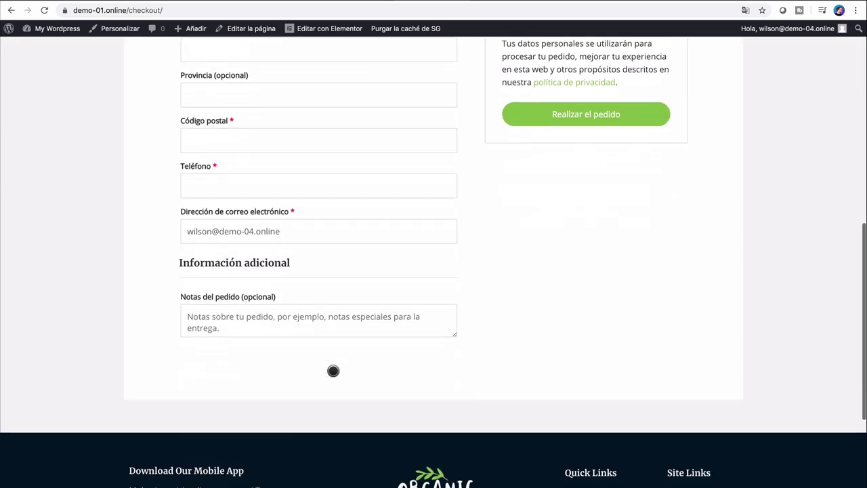
{"action": "scroll", "coordinate": [470, 264], "scroll_direction": "up", "scroll_amount": 4}
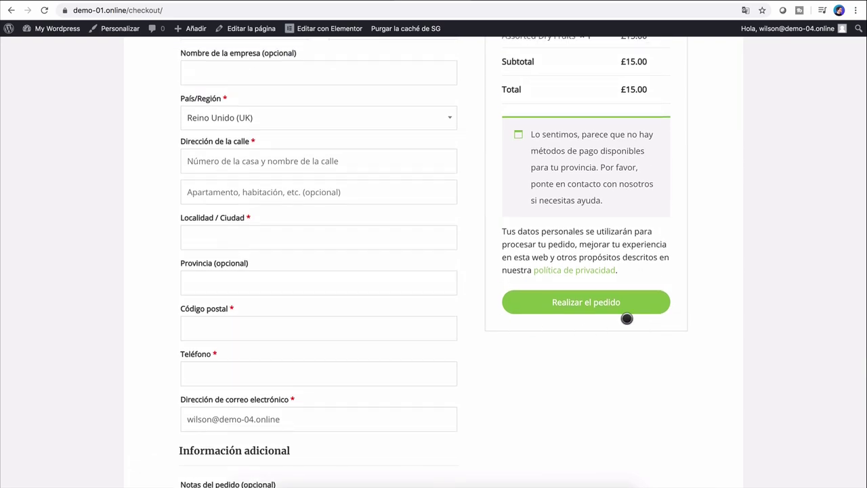
{"action": "scroll", "coordinate": [532, 367], "scroll_direction": "up", "scroll_amount": 5}
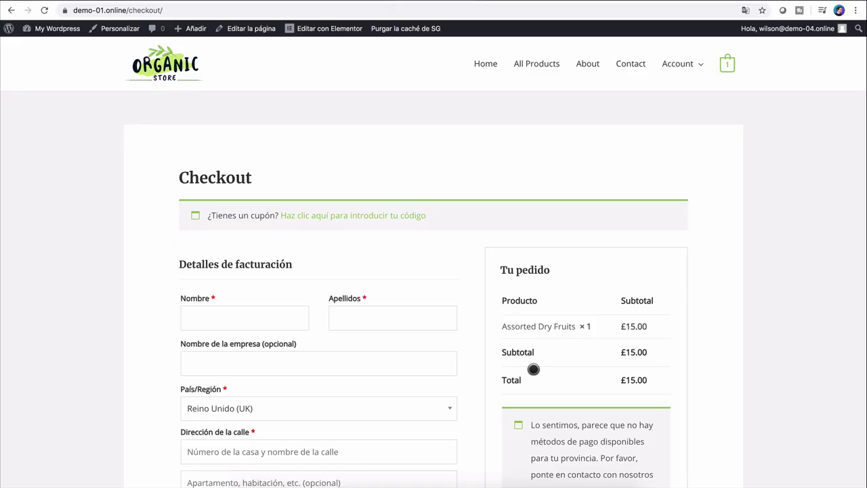
{"action": "key", "text": "super+r"}
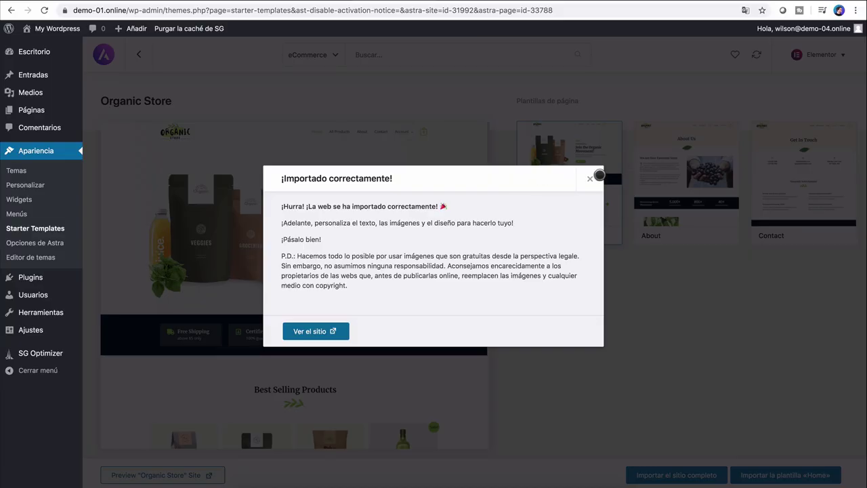
Step: Dismiss the Organic Store import success message and return to the eCommerce template grid
{"action": "left_click", "coordinate": [599, 176]}
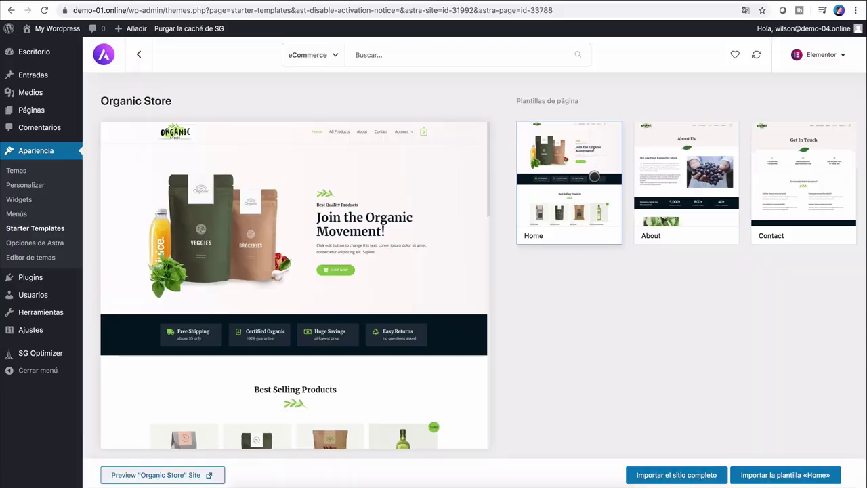
{"action": "left_click", "coordinate": [336, 56]}
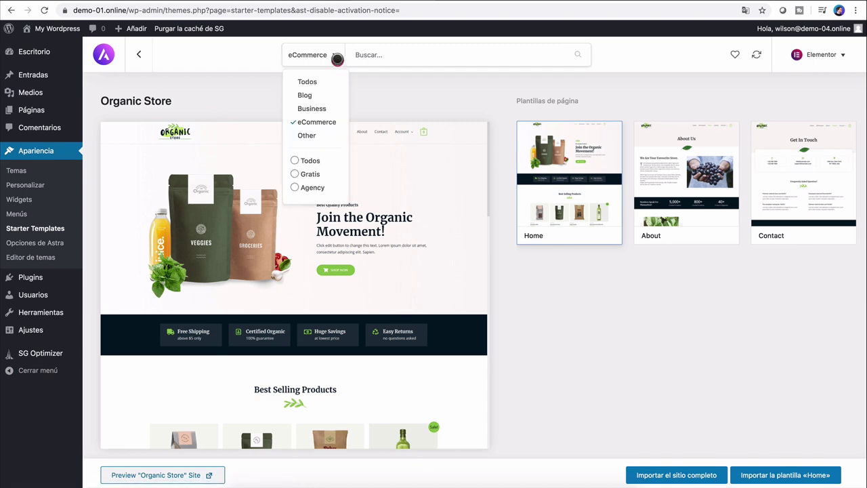
{"action": "left_click", "coordinate": [404, 61]}
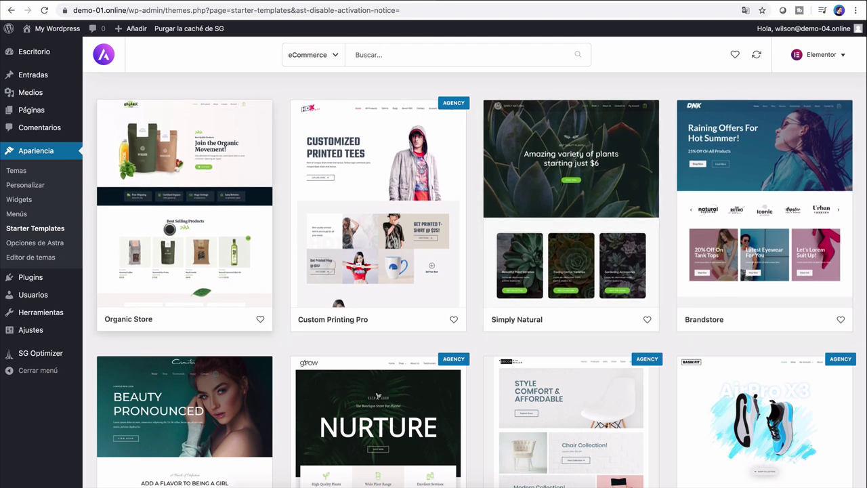
Step: Import the full Brandstore site with 'Borrar el sitio importado anteriormente' ticked
{"action": "left_click", "coordinate": [745, 177]}
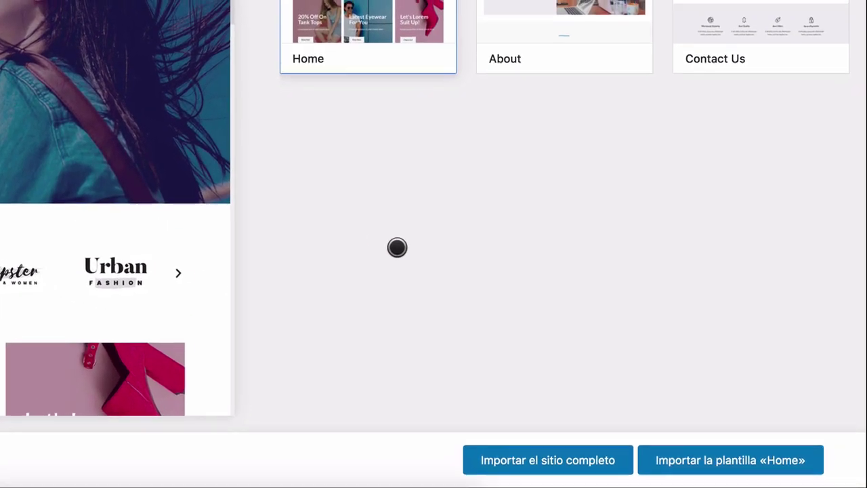
{"action": "left_click", "coordinate": [528, 466]}
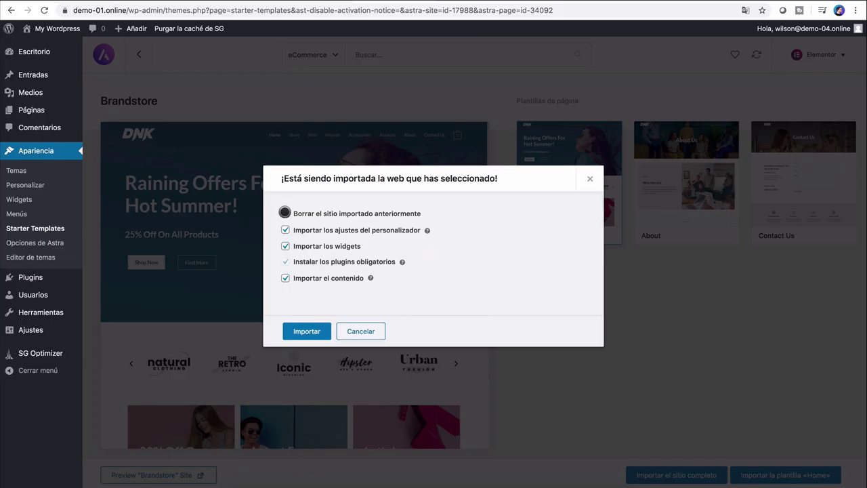
{"action": "left_click", "coordinate": [284, 213]}
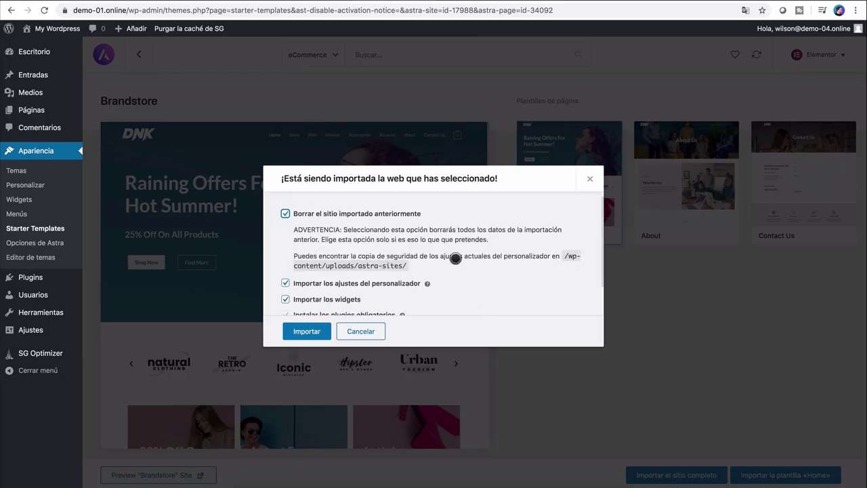
{"action": "left_click", "coordinate": [289, 330]}
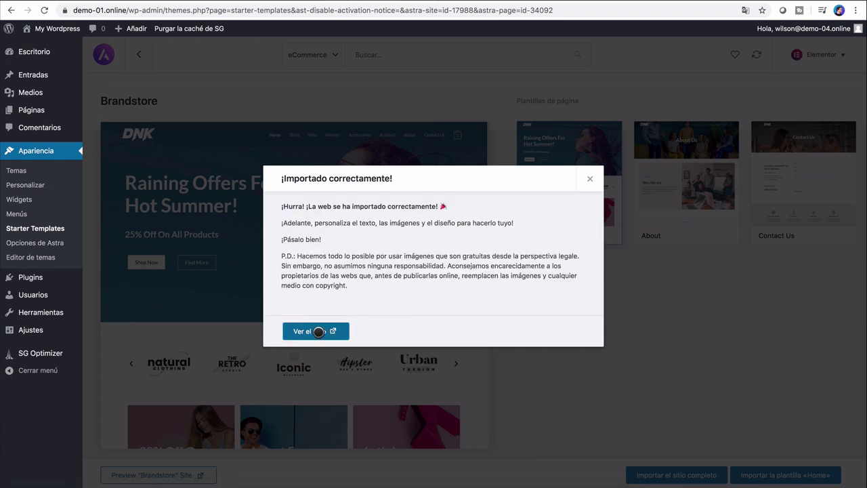
Step: Open the live Brandstore homepage and scroll from the 'Raining Offers For Hot Summer!' hero to Featured Products
{"action": "left_click", "coordinate": [316, 331]}
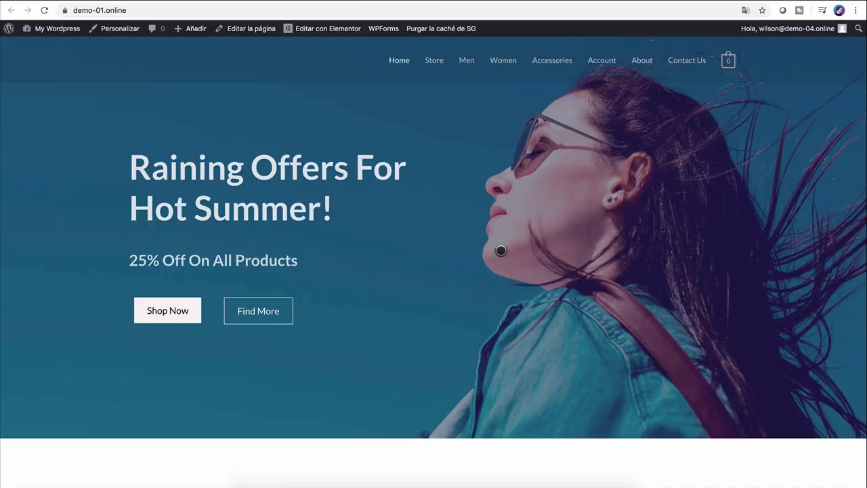
{"action": "scroll", "coordinate": [500, 271], "scroll_direction": "down", "scroll_amount": 2}
{"action": "scroll", "coordinate": [500, 251], "scroll_direction": "down", "scroll_amount": 12}
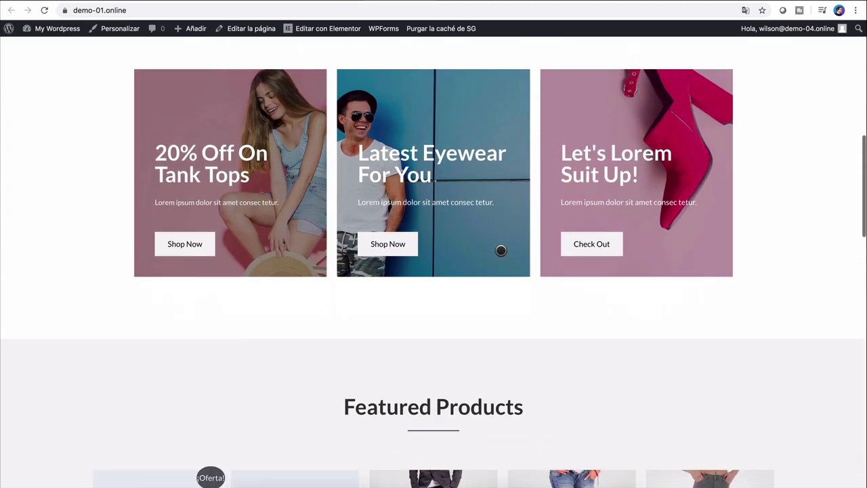
{"action": "scroll", "coordinate": [500, 251], "scroll_direction": "down", "scroll_amount": 10}
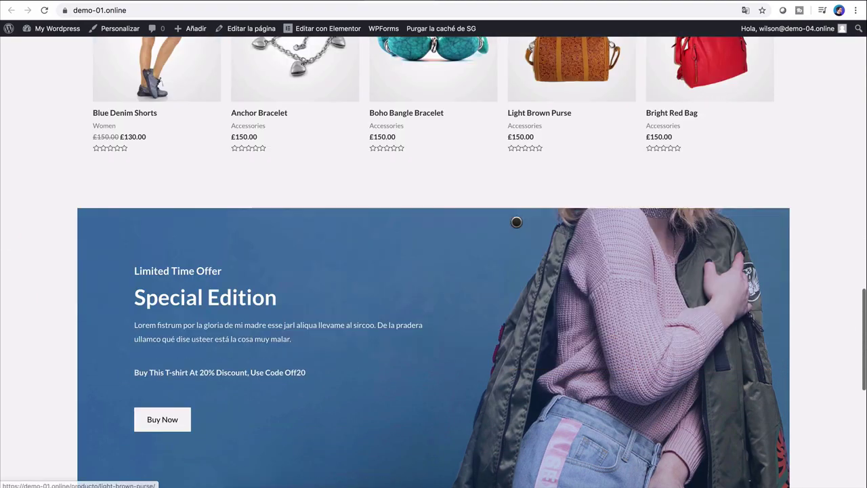
{"action": "scroll", "coordinate": [516, 222], "scroll_direction": "up", "scroll_amount": 20}
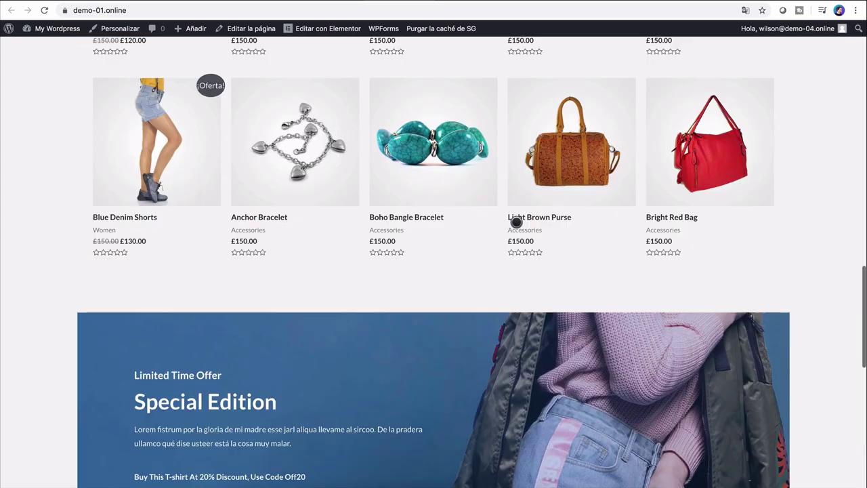
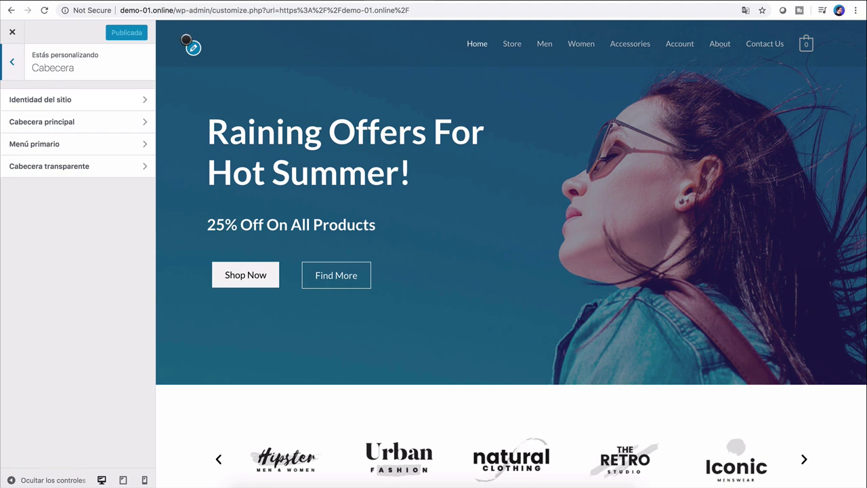
Step: Check the Migas de pan breadcrumb settings, then close the Customizer to view the live homepage
{"action": "left_click", "coordinate": [16, 69]}
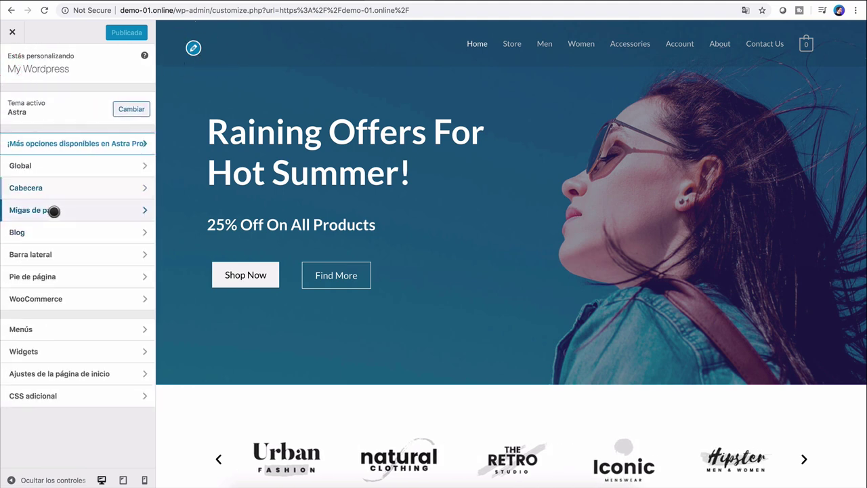
{"action": "left_click", "coordinate": [53, 211]}
{"action": "left_click", "coordinate": [14, 57]}
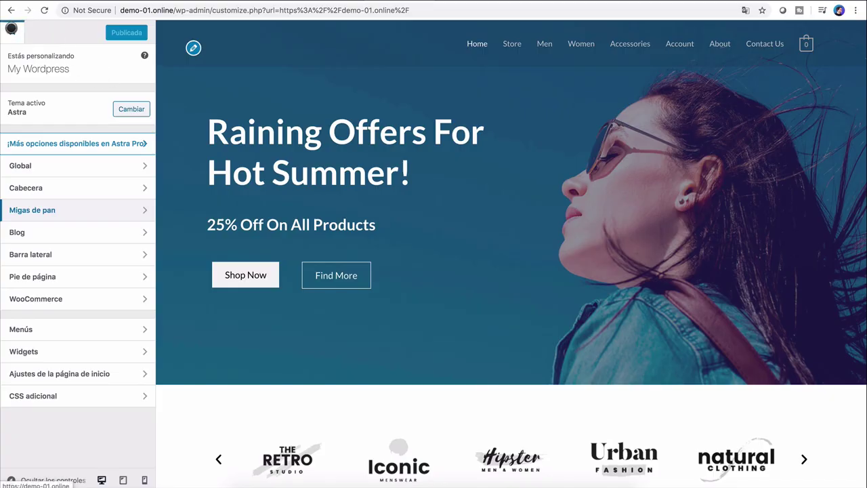
{"action": "left_click", "coordinate": [11, 28]}
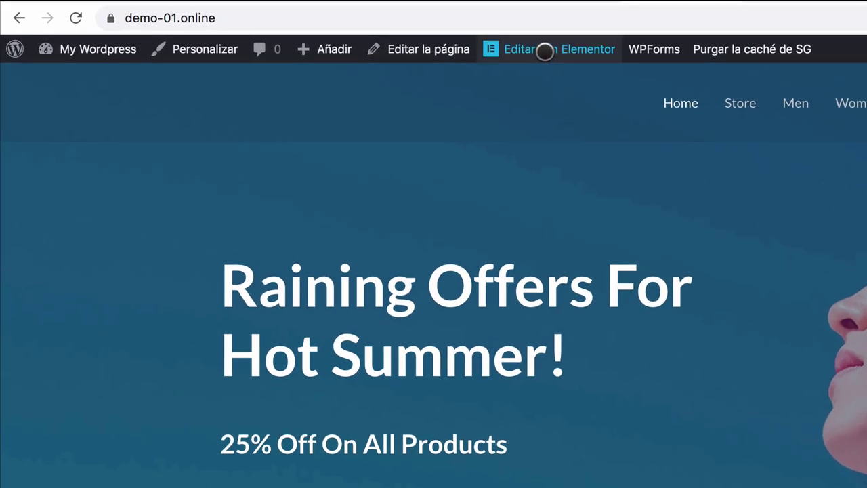
Step: Open the shop homepage in the Elementor editor with 'Editar con Elementor'
{"action": "mouse_move", "coordinate": [545, 51]}
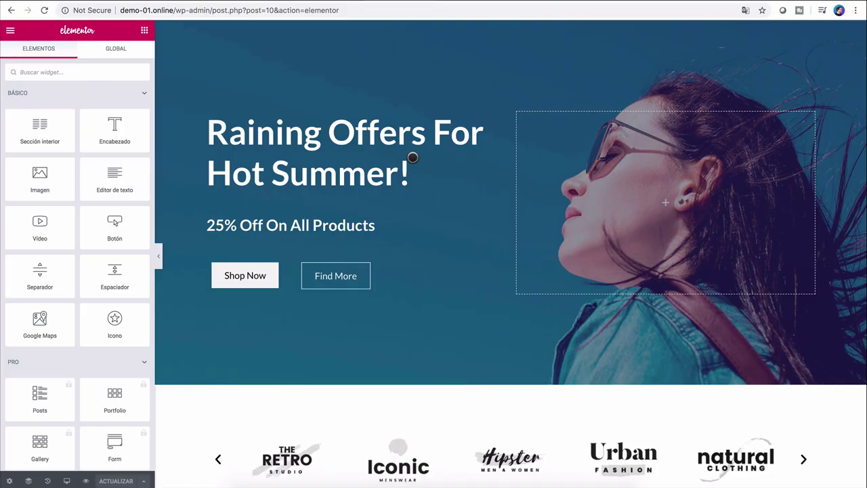
Step: Change the hero heading to 'Esta es mi tienda en linea!' and make the Shop Now text yellow
{"action": "left_click", "coordinate": [334, 154]}
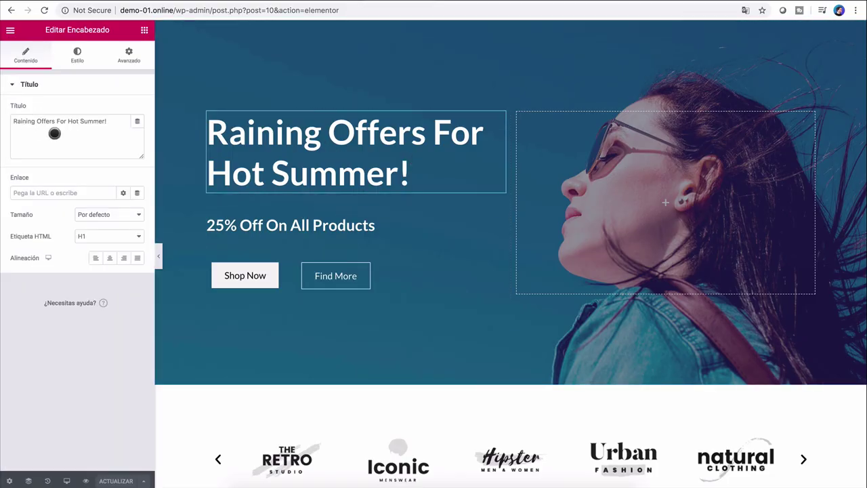
{"action": "type", "text": "Esta es mi tienda en linea!"}
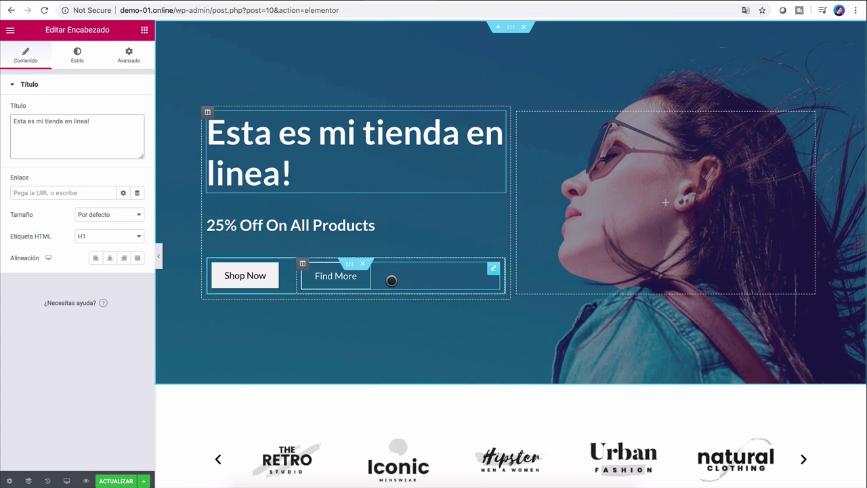
{"action": "left_click", "coordinate": [269, 276]}
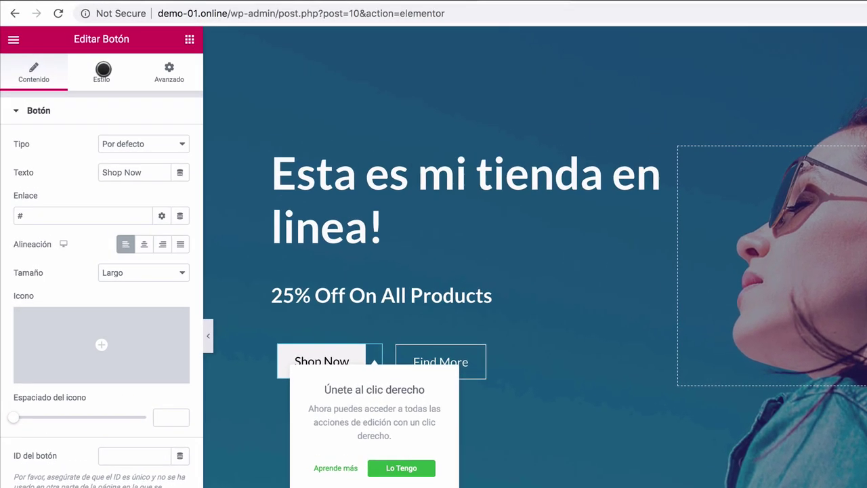
{"action": "left_click", "coordinate": [77, 54]}
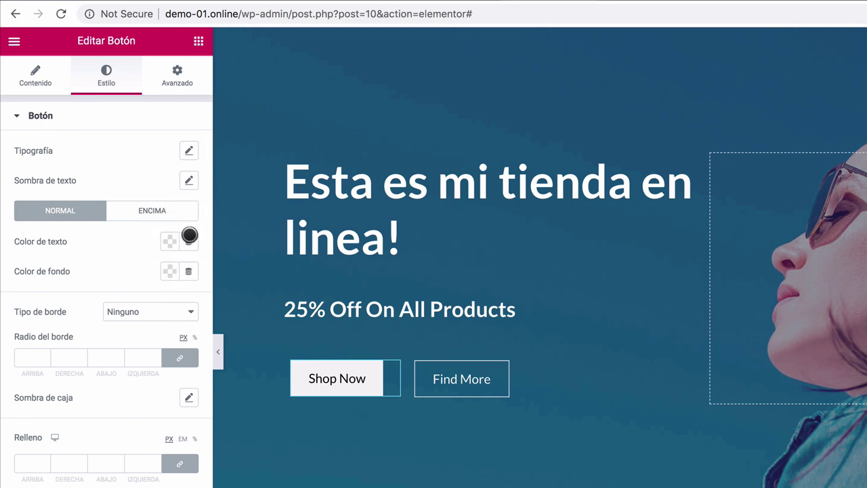
{"action": "left_click", "coordinate": [165, 239]}
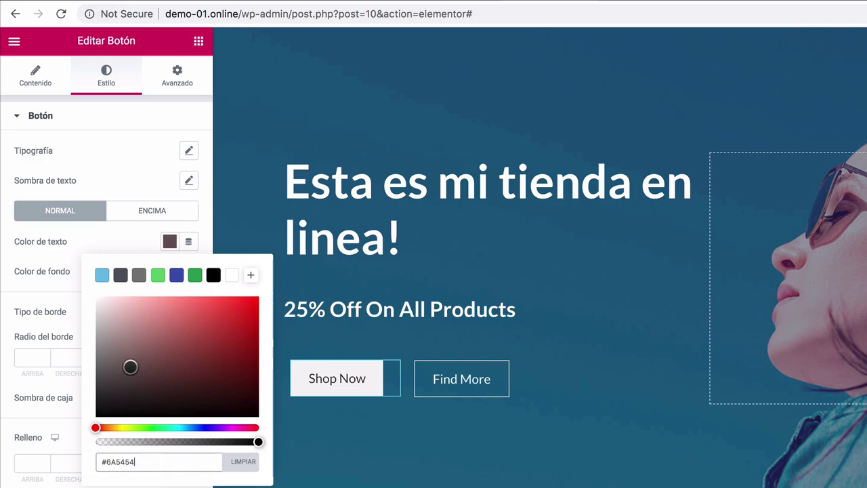
{"action": "left_click", "coordinate": [123, 427]}
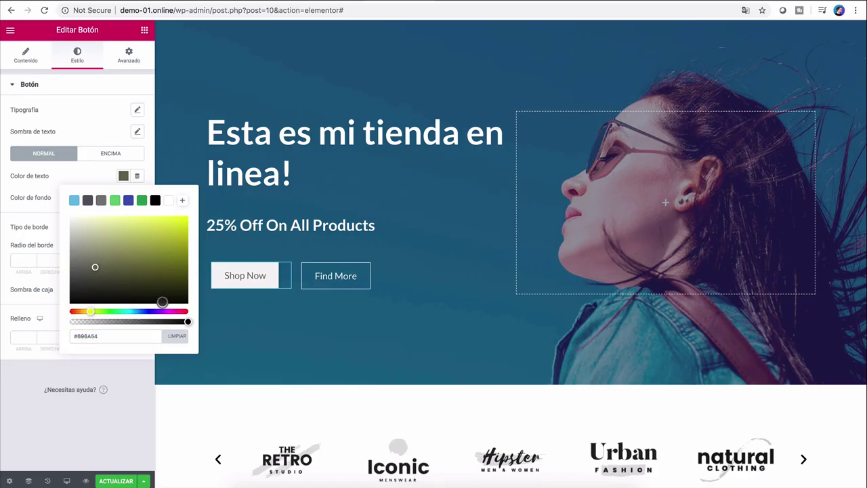
{"action": "left_click_drag", "start_coordinate": [95, 267], "coordinate": [197, 195]}
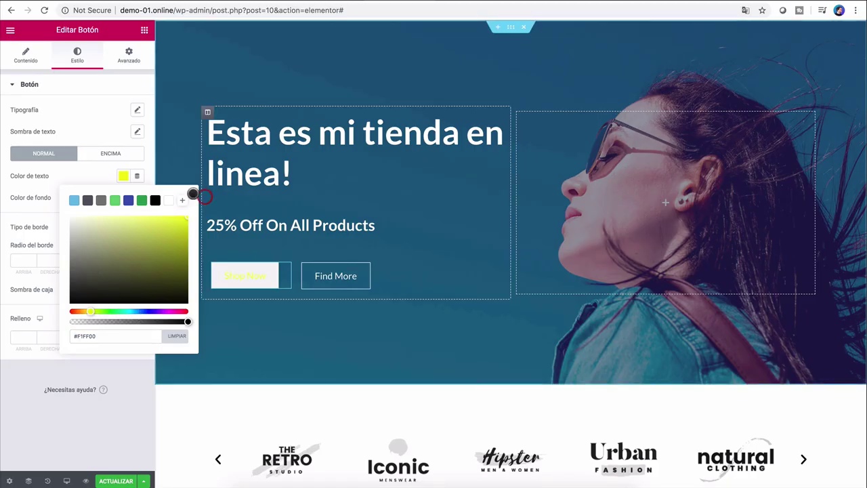
{"action": "left_click", "coordinate": [207, 224]}
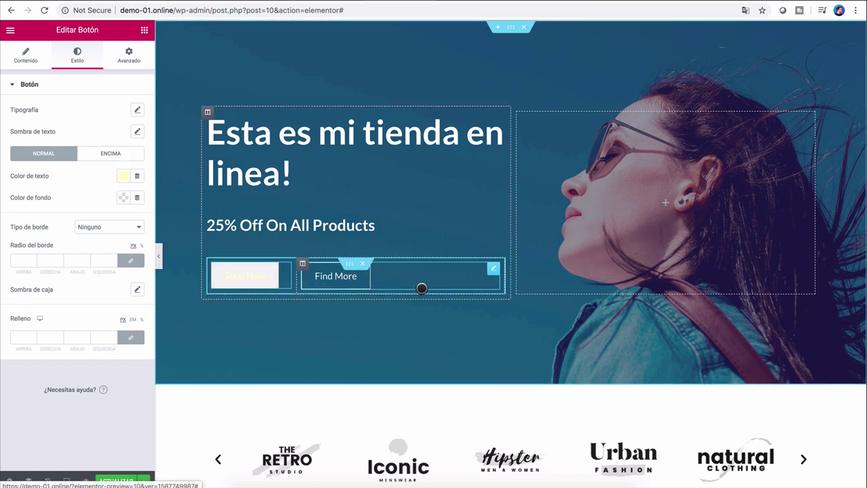
{"action": "scroll", "coordinate": [438, 299], "scroll_direction": "down", "scroll_amount": 3}
{"action": "scroll", "coordinate": [472, 215], "scroll_direction": "up", "scroll_amount": 3}
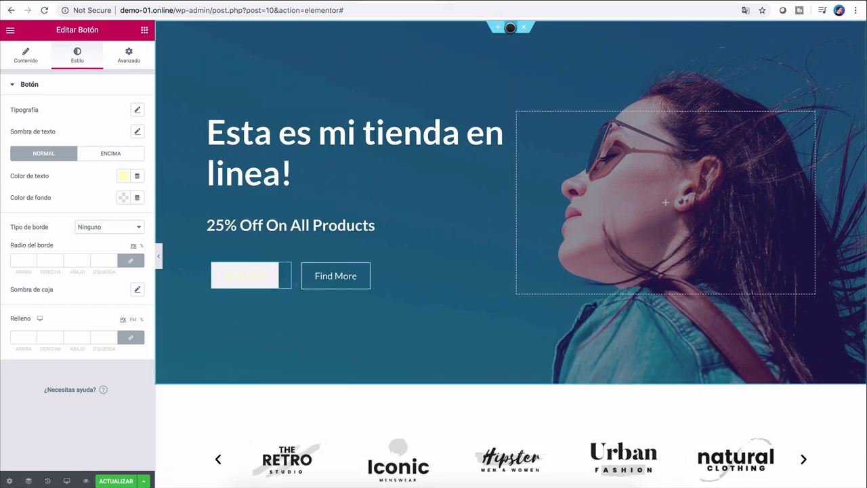
Step: Upload a pink-handbag-on-yellow photo as the hero section's Fondo background image
{"action": "left_click", "coordinate": [510, 28]}
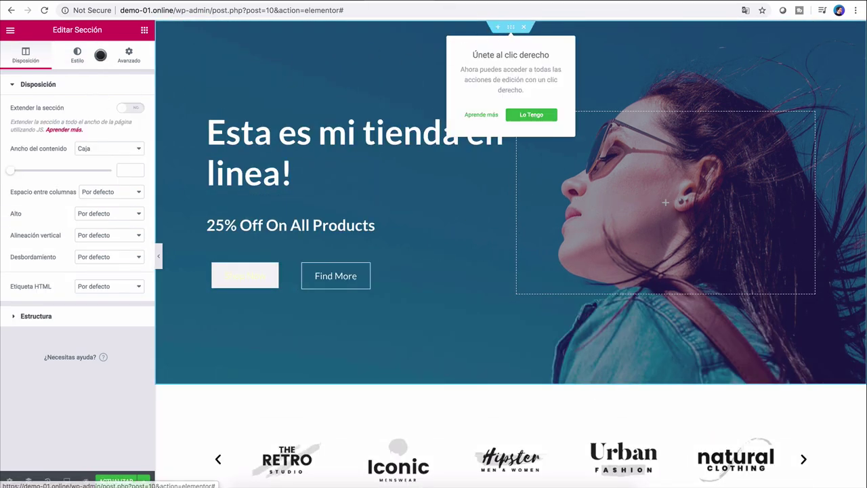
{"action": "left_click", "coordinate": [76, 54]}
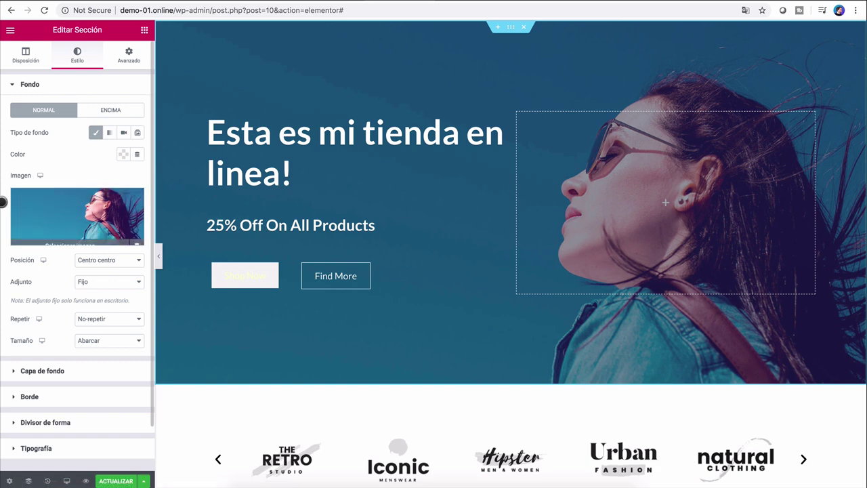
{"action": "left_click", "coordinate": [79, 211]}
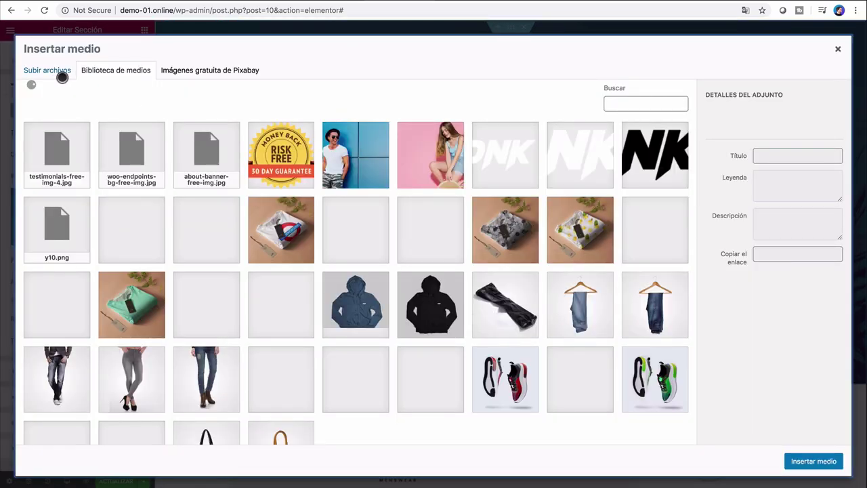
{"action": "left_click", "coordinate": [60, 77]}
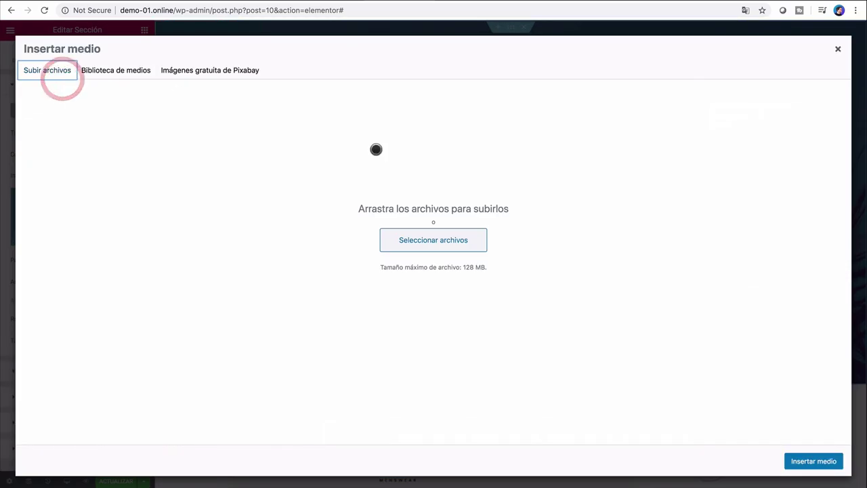
{"action": "left_click", "coordinate": [388, 241]}
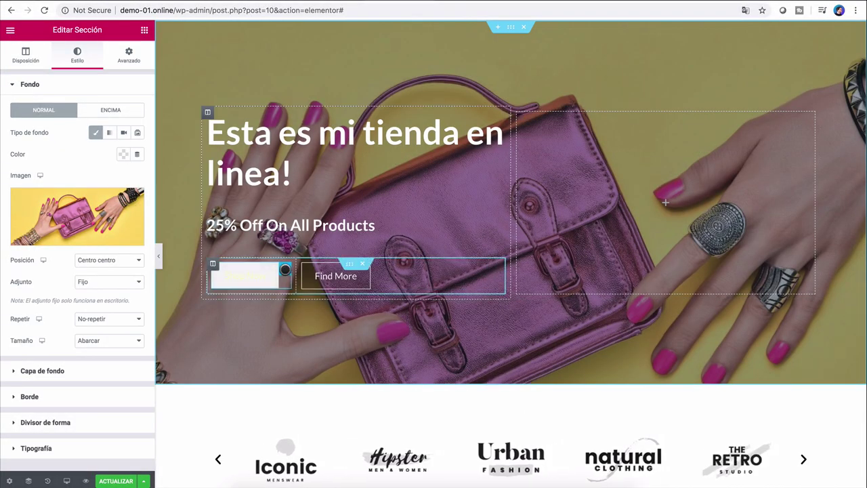
{"action": "left_click", "coordinate": [285, 269]}
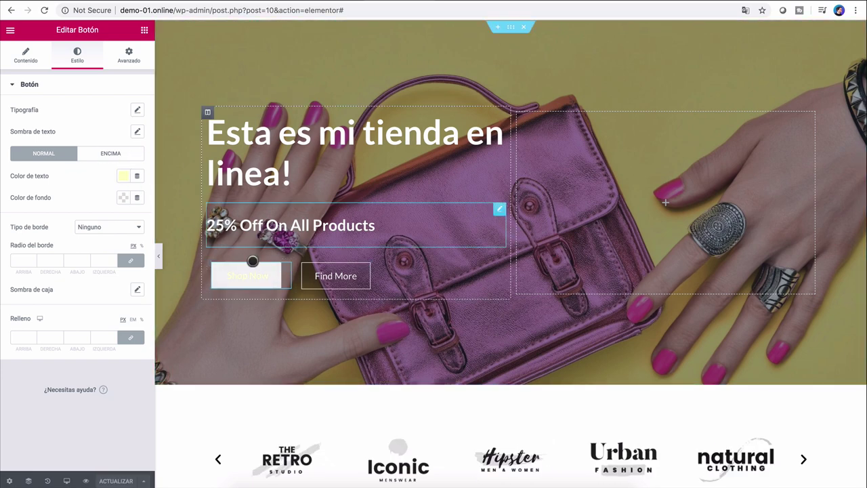
Step: Set the Shop Now button text colour to green #23A455
{"action": "left_click", "coordinate": [123, 197]}
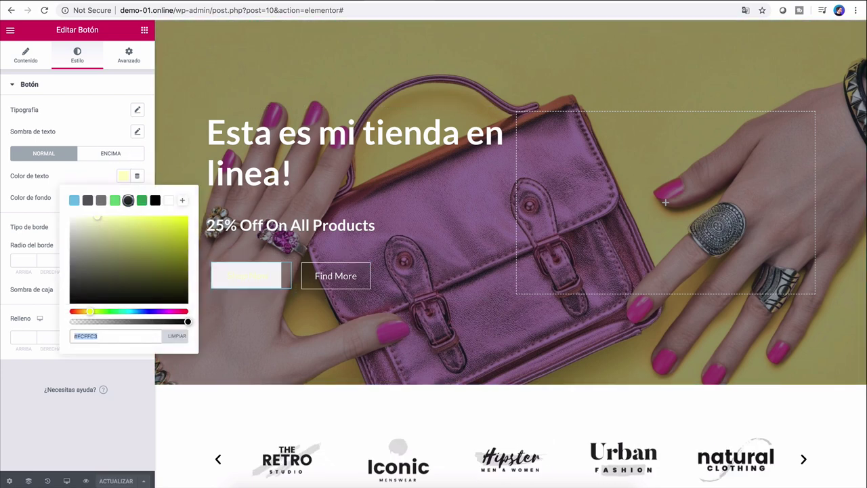
{"action": "type", "text": "#23A455"}
{"action": "left_click", "coordinate": [130, 409]}
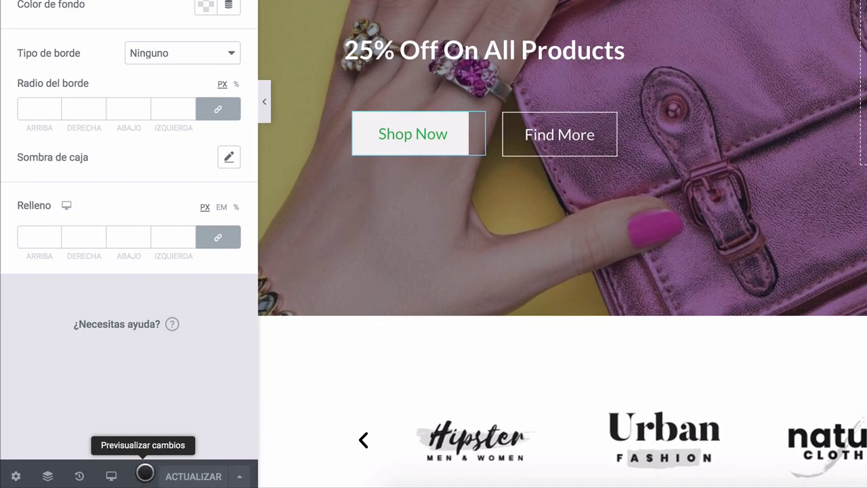
Step: Preview the page in a new tab, close it, and scroll the canvas back to the hero banner
{"action": "left_click", "coordinate": [144, 473]}
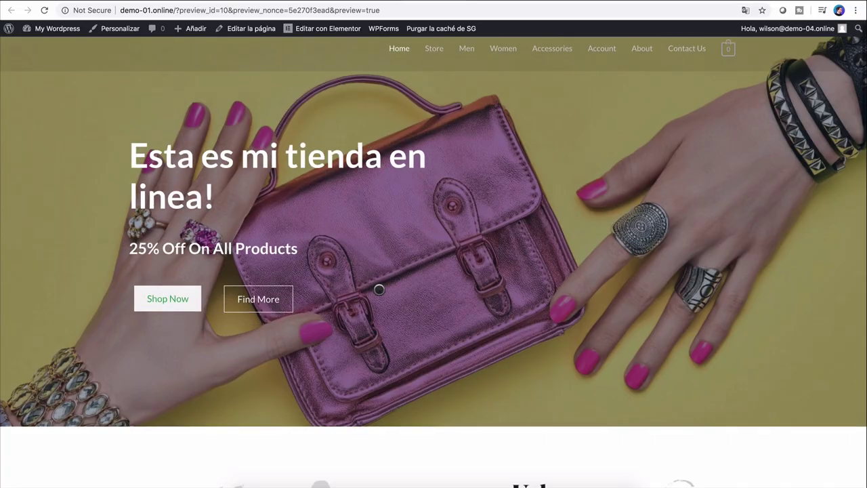
{"action": "scroll", "coordinate": [379, 290], "scroll_direction": "down", "scroll_amount": 15}
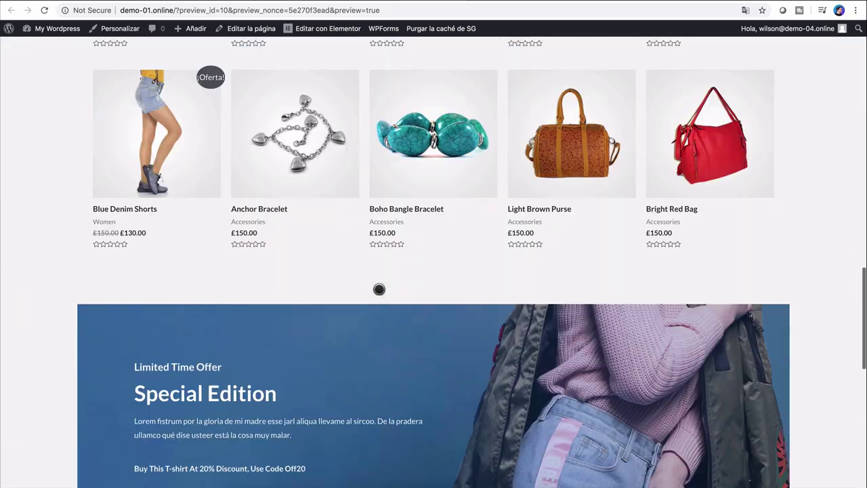
{"action": "scroll", "coordinate": [379, 289], "scroll_direction": "down", "scroll_amount": 2}
{"action": "key", "text": "ctrl+w"}
{"action": "scroll", "coordinate": [365, 351], "scroll_direction": "down", "scroll_amount": 5}
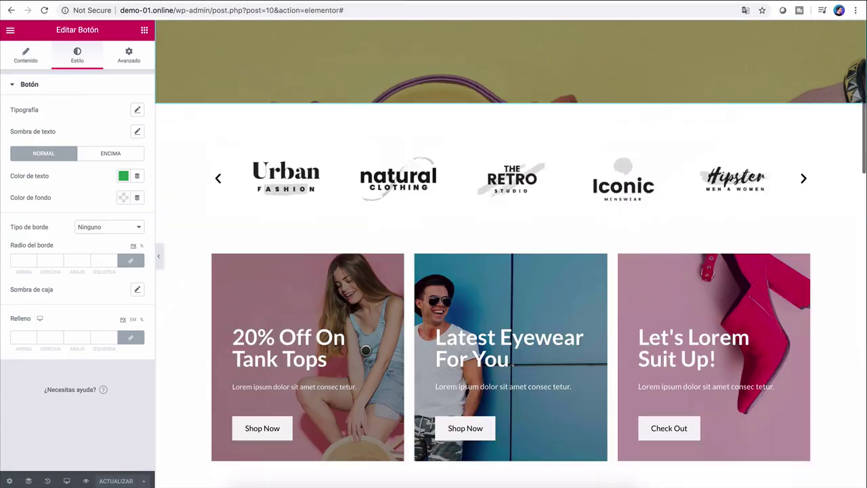
{"action": "scroll", "coordinate": [365, 351], "scroll_direction": "down", "scroll_amount": 15}
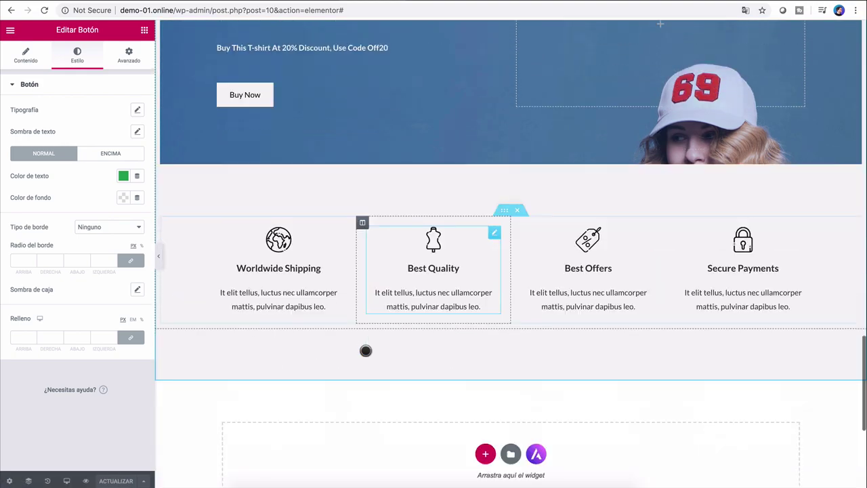
{"action": "scroll", "coordinate": [366, 350], "scroll_direction": "down", "scroll_amount": 5}
{"action": "scroll", "coordinate": [368, 352], "scroll_direction": "up", "scroll_amount": 8}
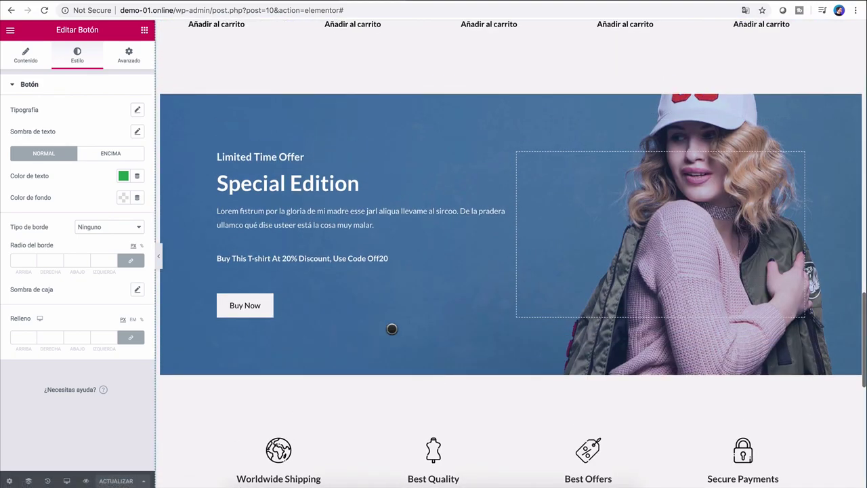
{"action": "scroll", "coordinate": [580, 140], "scroll_direction": "up", "scroll_amount": 15}
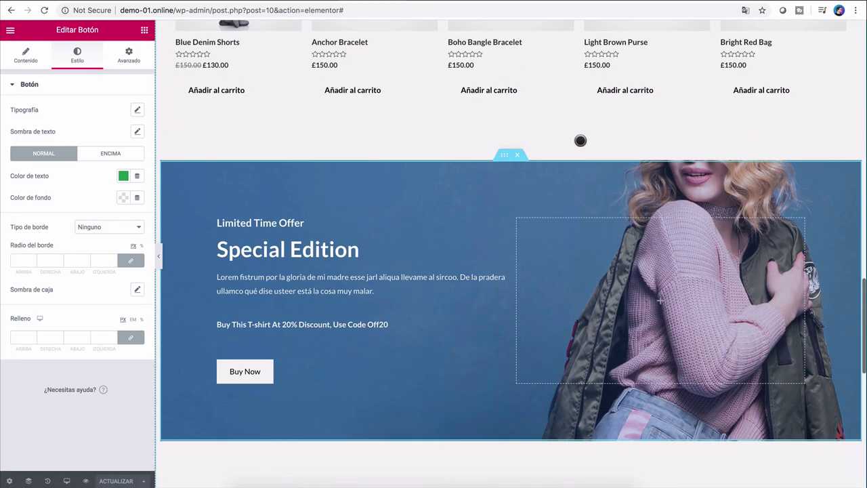
{"action": "scroll", "coordinate": [581, 140], "scroll_direction": "up", "scroll_amount": 3}
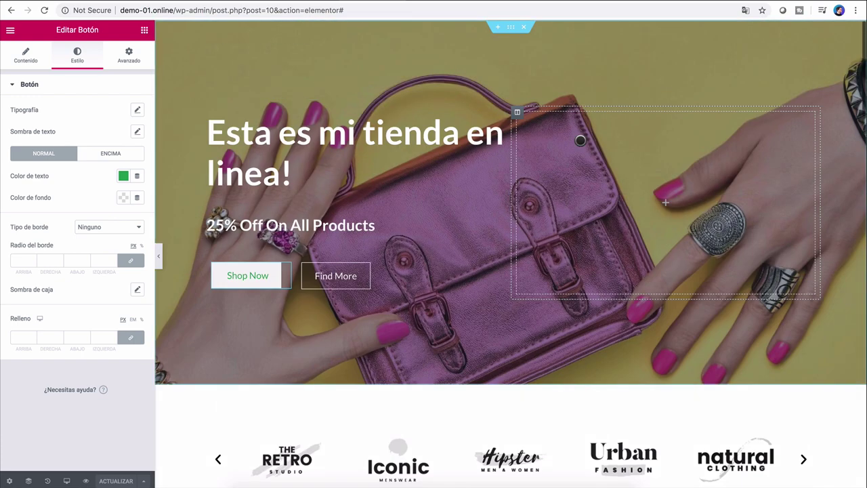
{"action": "scroll", "coordinate": [496, 225], "scroll_direction": "down", "scroll_amount": 5}
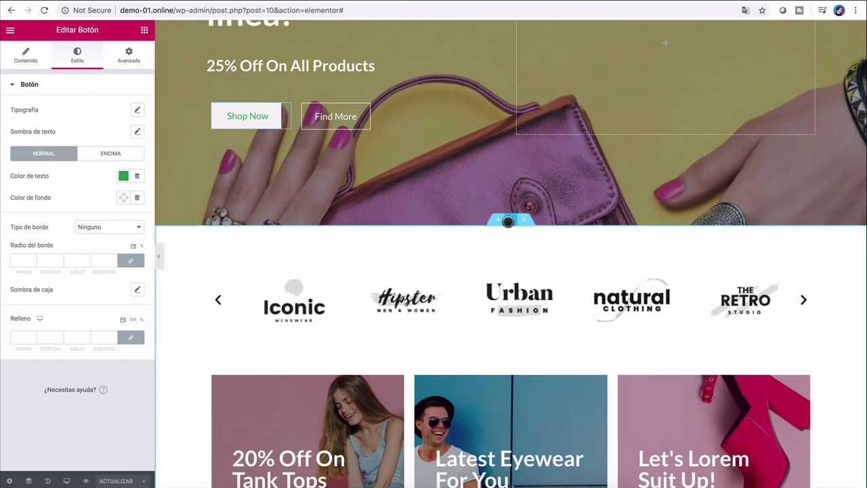
Step: Set the brand-logo section's Fondo colour to lime green, starting from hex #F01111
{"action": "left_click", "coordinate": [508, 220]}
{"action": "left_click", "coordinate": [75, 54]}
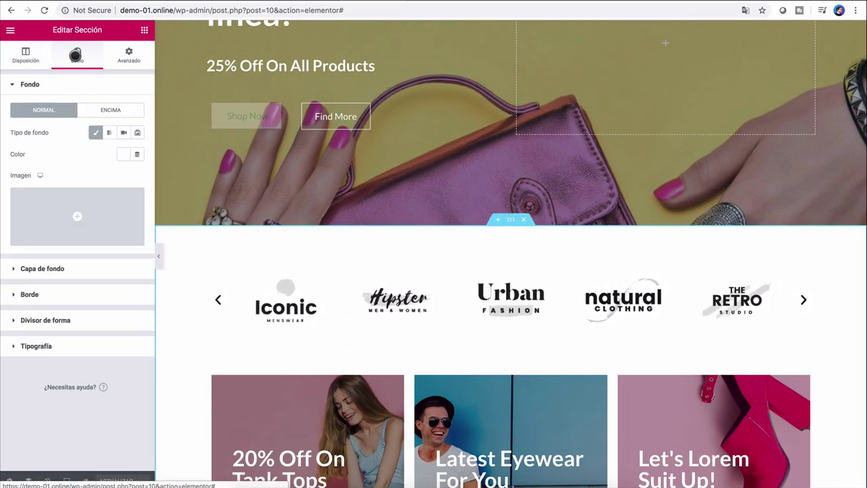
{"action": "left_click", "coordinate": [126, 155]}
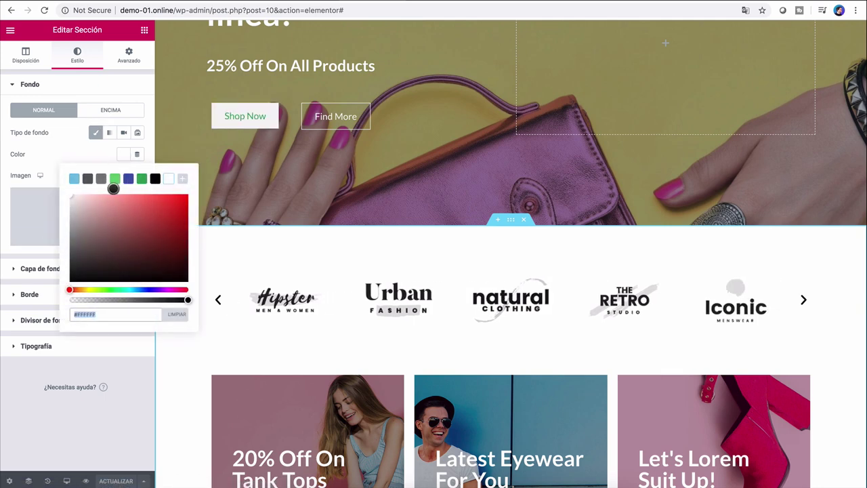
{"action": "type", "text": "#F01111"}
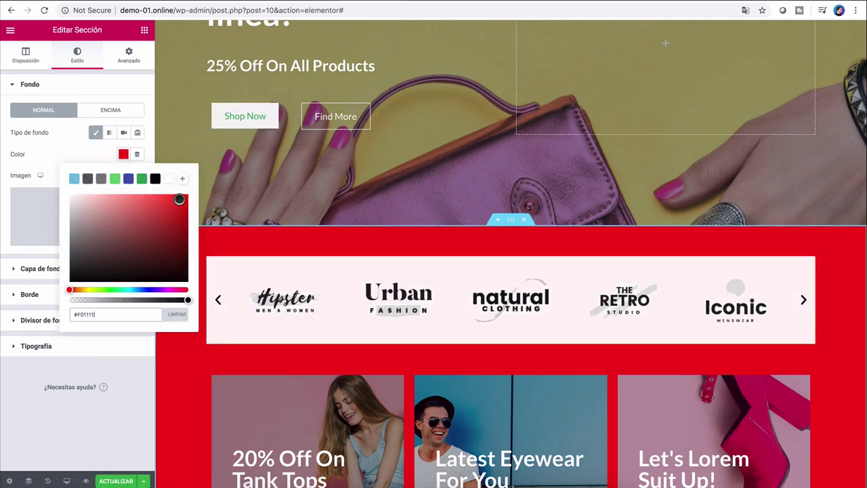
{"action": "left_click_drag", "start_coordinate": [178, 199], "coordinate": [165, 207]}
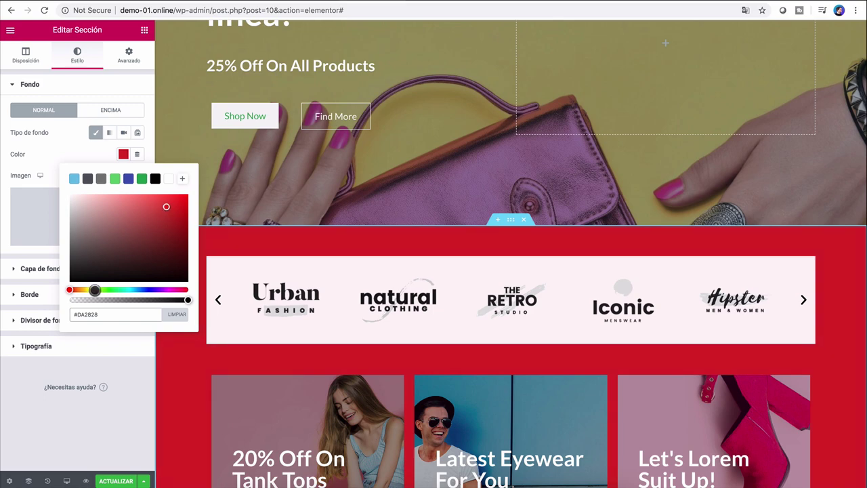
{"action": "left_click", "coordinate": [94, 290]}
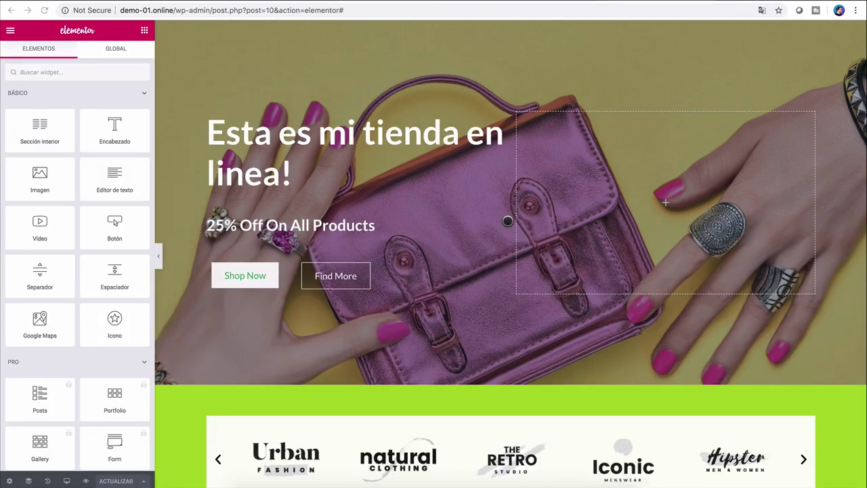
{"action": "scroll", "coordinate": [551, 276], "scroll_direction": "down", "scroll_amount": 15}
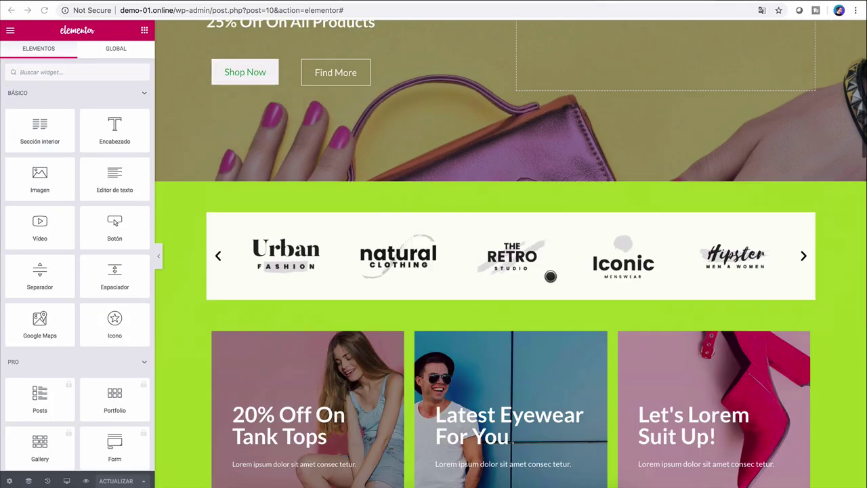
{"action": "scroll", "coordinate": [551, 276], "scroll_direction": "up", "scroll_amount": 15}
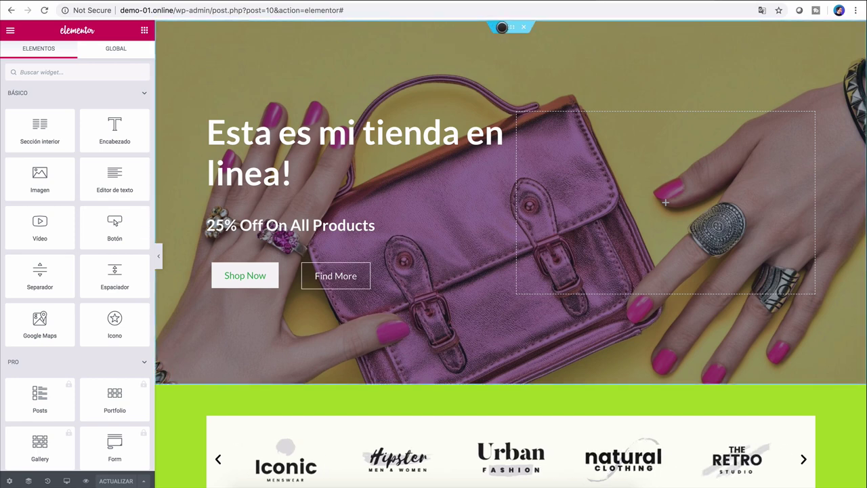
Step: Insert an empty two-column structure above the hero banner at the top of the page
{"action": "scroll", "coordinate": [502, 28], "scroll_direction": "up", "scroll_amount": 3}
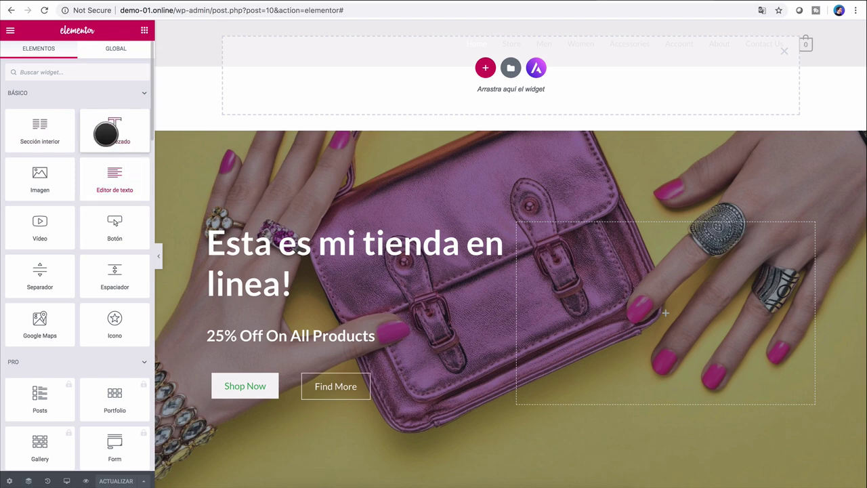
{"action": "left_click_drag", "start_coordinate": [106, 133], "coordinate": [443, 116]}
{"action": "left_click", "coordinate": [485, 67]}
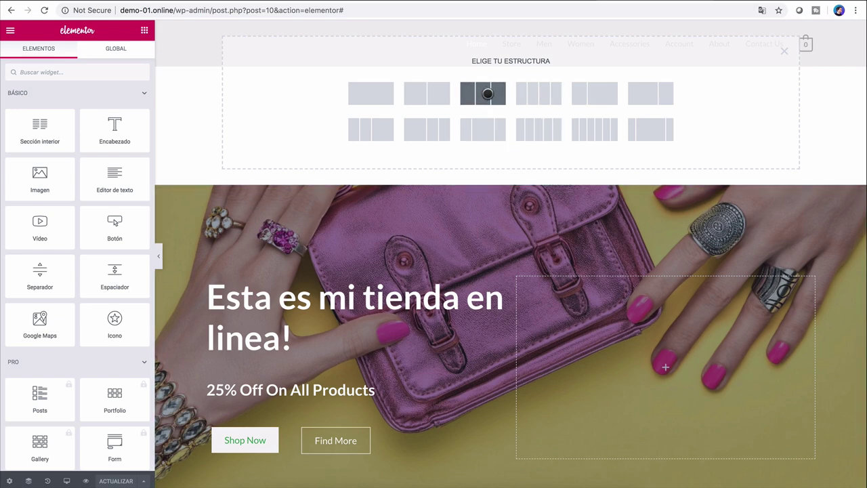
{"action": "left_click", "coordinate": [427, 97]}
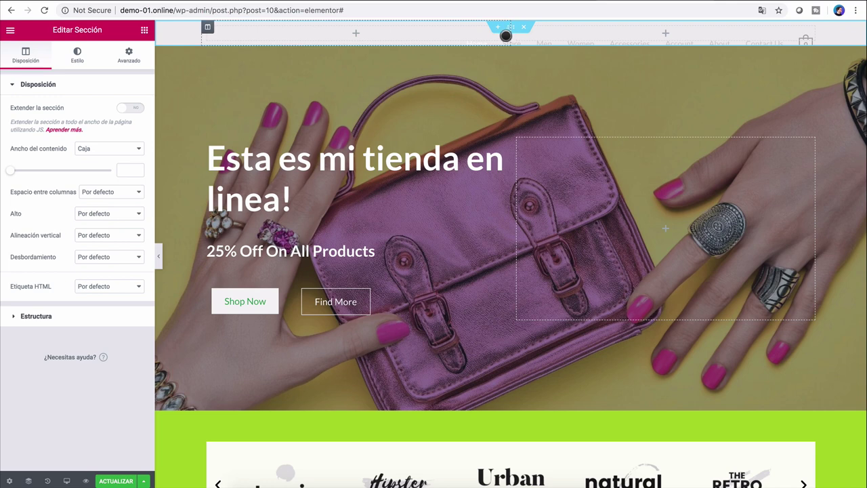
Step: Resize the top section's columns, then add an Encabezado heading with a 50 px Espaciador above it
{"action": "left_click_drag", "start_coordinate": [511, 35], "coordinate": [549, 40]}
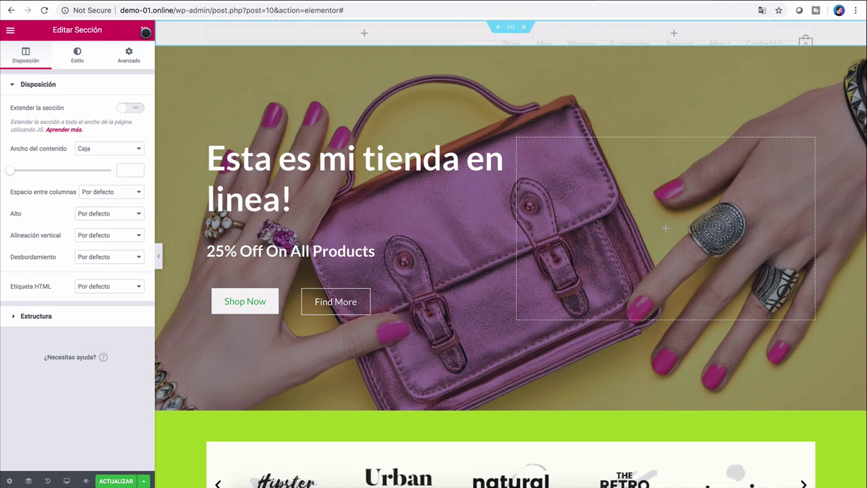
{"action": "left_click", "coordinate": [145, 31]}
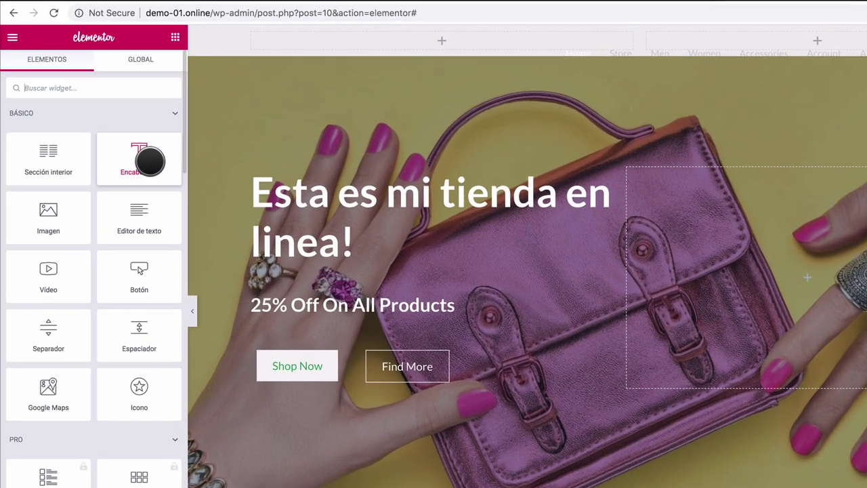
{"action": "left_click_drag", "start_coordinate": [124, 132], "coordinate": [348, 27]}
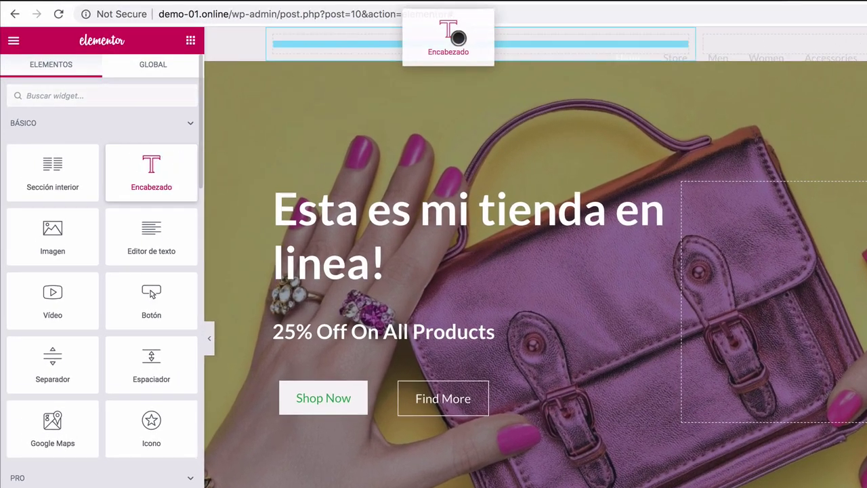
{"action": "left_click_drag", "start_coordinate": [458, 37], "coordinate": [459, 39]}
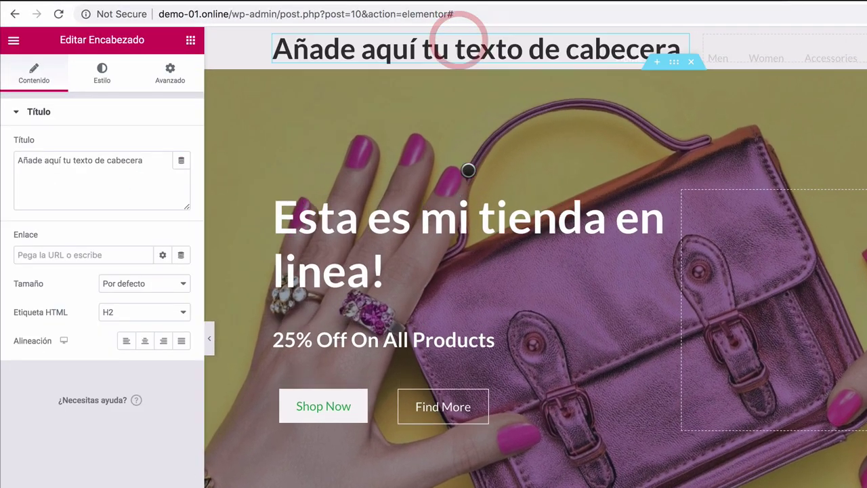
{"action": "left_click", "coordinate": [189, 42]}
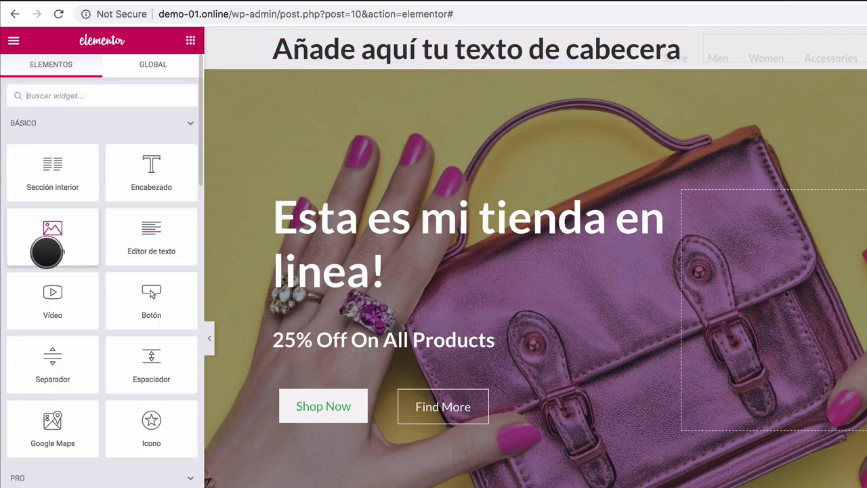
{"action": "left_click_drag", "start_coordinate": [149, 364], "coordinate": [414, 33]}
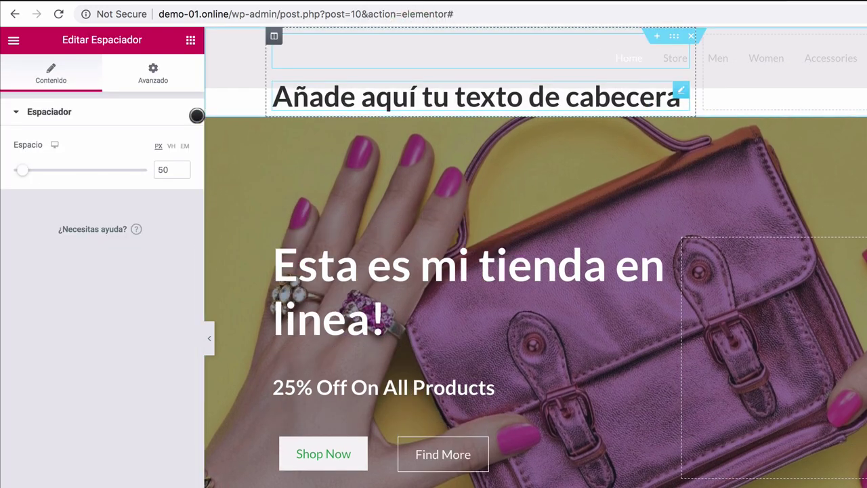
{"action": "left_click", "coordinate": [190, 40]}
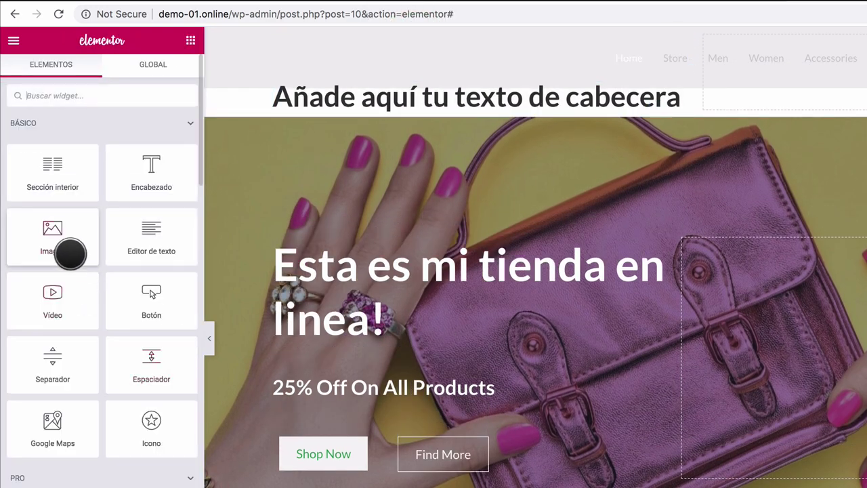
Step: Add an Imagen widget below the top heading showing men-fashion-free-img from the media library
{"action": "left_click_drag", "start_coordinate": [70, 254], "coordinate": [447, 108]}
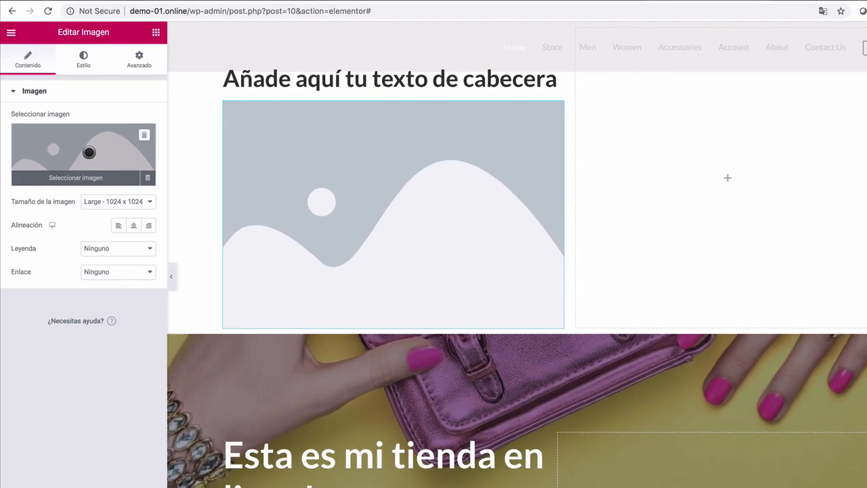
{"action": "left_click", "coordinate": [108, 189]}
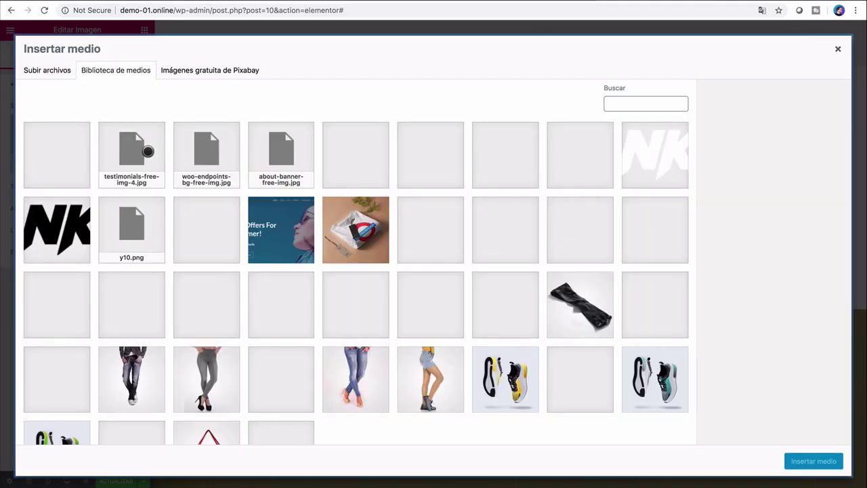
{"action": "left_click", "coordinate": [435, 166]}
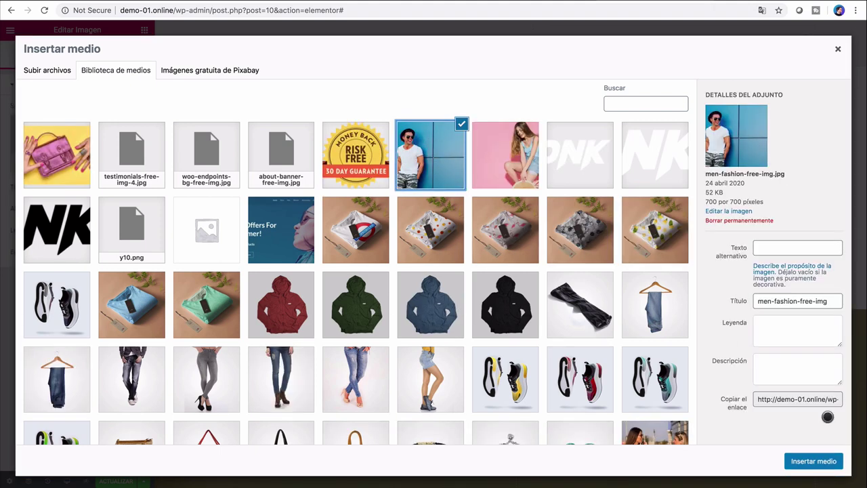
{"action": "left_click", "coordinate": [808, 456]}
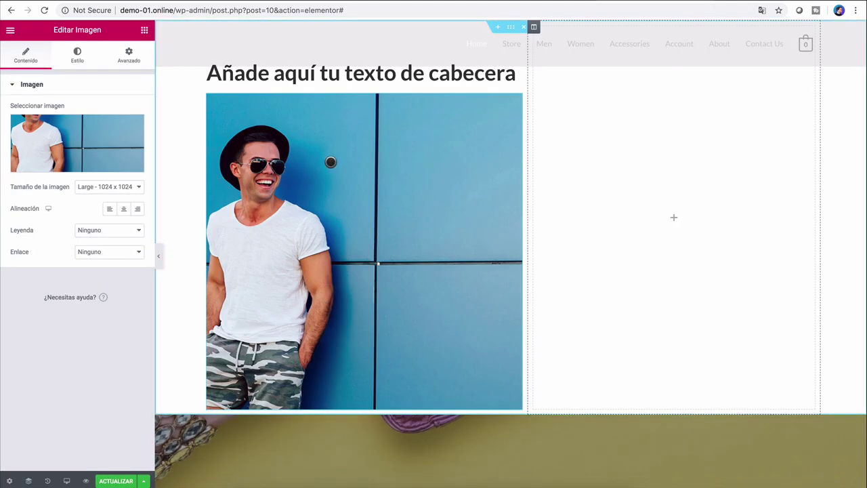
{"action": "scroll", "coordinate": [418, 300], "scroll_direction": "down", "scroll_amount": 3}
{"action": "scroll", "coordinate": [420, 300], "scroll_direction": "up", "scroll_amount": 3}
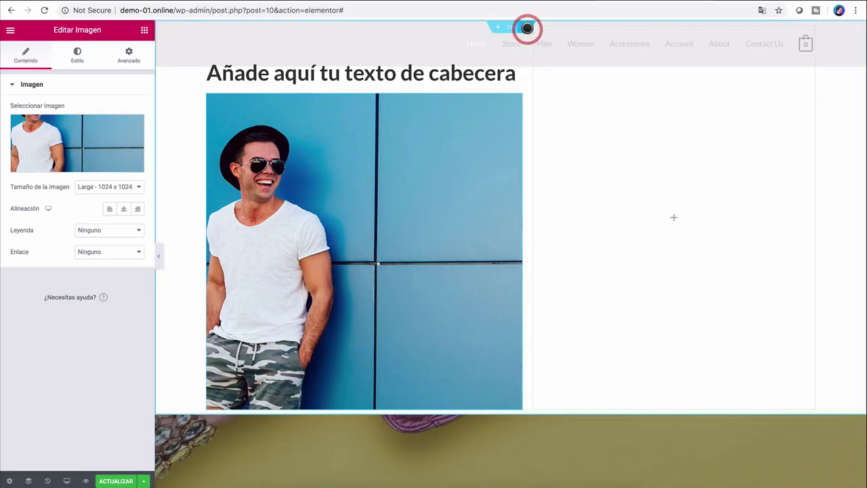
{"action": "left_click", "coordinate": [527, 28]}
{"action": "scroll", "coordinate": [542, 68], "scroll_direction": "up", "scroll_amount": 2}
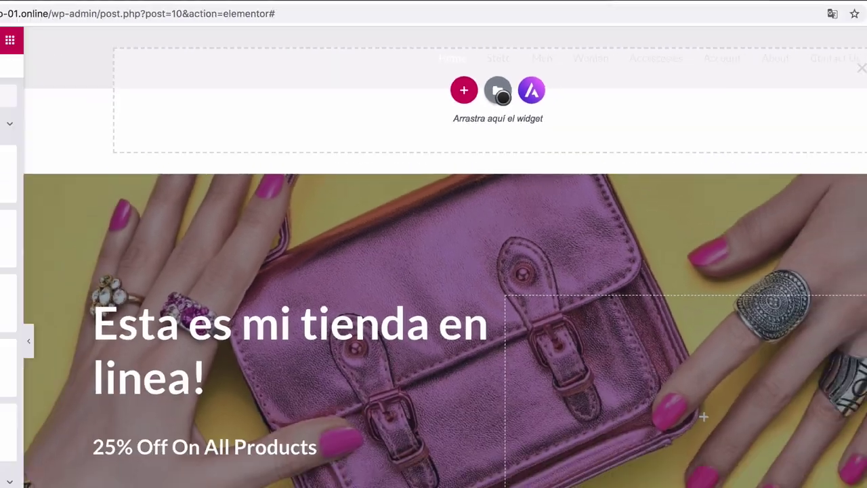
{"action": "left_click", "coordinate": [478, 143]}
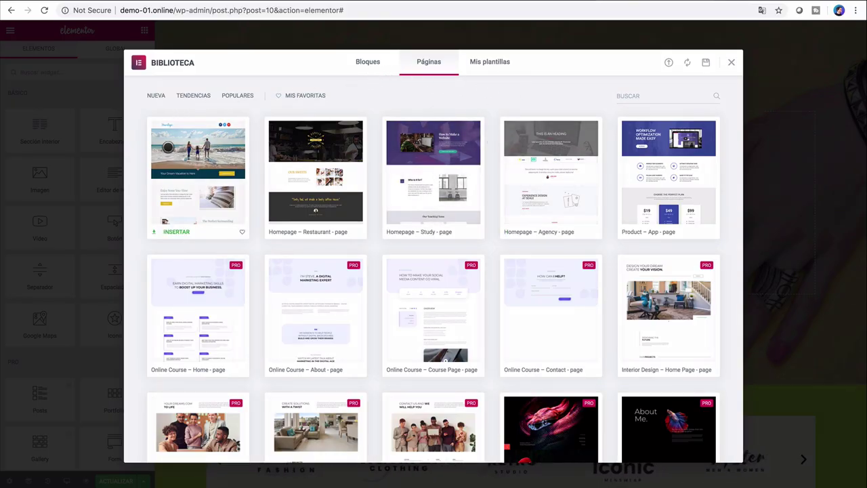
{"action": "scroll", "coordinate": [458, 258], "scroll_direction": "down", "scroll_amount": 10}
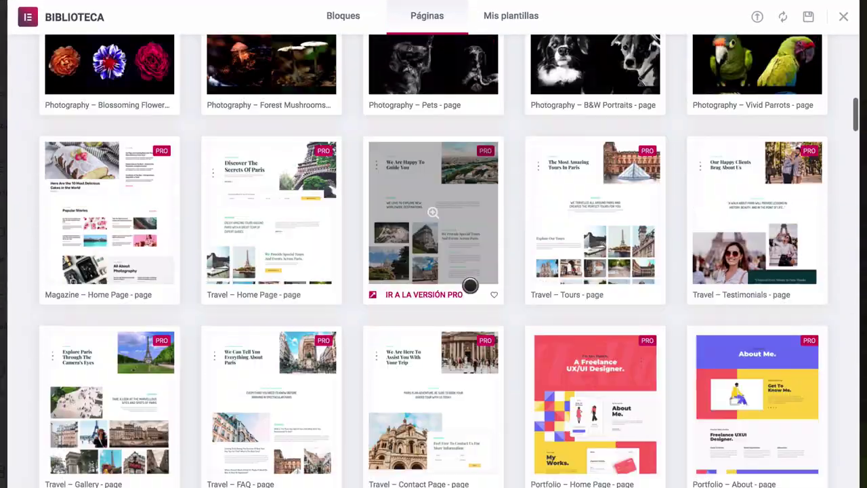
{"action": "scroll", "coordinate": [469, 286], "scroll_direction": "down", "scroll_amount": 8}
{"action": "scroll", "coordinate": [470, 285], "scroll_direction": "up", "scroll_amount": 15}
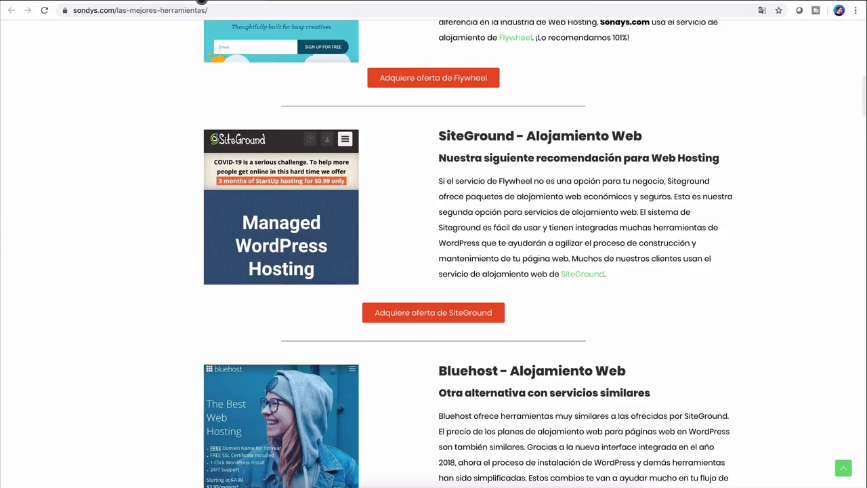
{"action": "scroll", "coordinate": [305, 332], "scroll_direction": "down", "scroll_amount": 8}
{"action": "scroll", "coordinate": [469, 323], "scroll_direction": "up", "scroll_amount": 8}
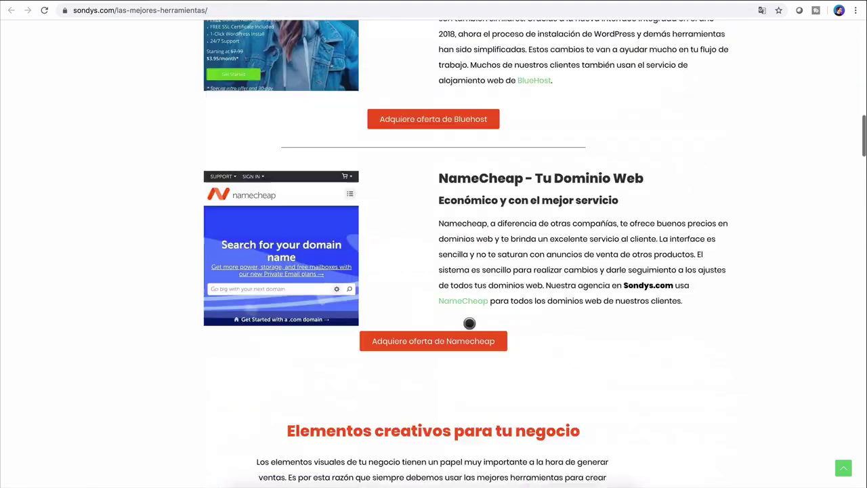
{"action": "scroll", "coordinate": [469, 323], "scroll_direction": "up", "scroll_amount": 3}
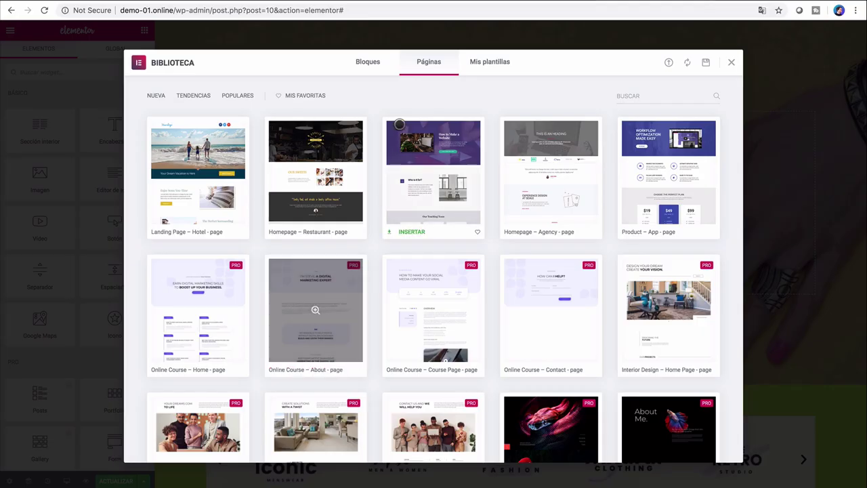
{"action": "scroll", "coordinate": [377, 211], "scroll_direction": "down", "scroll_amount": 6}
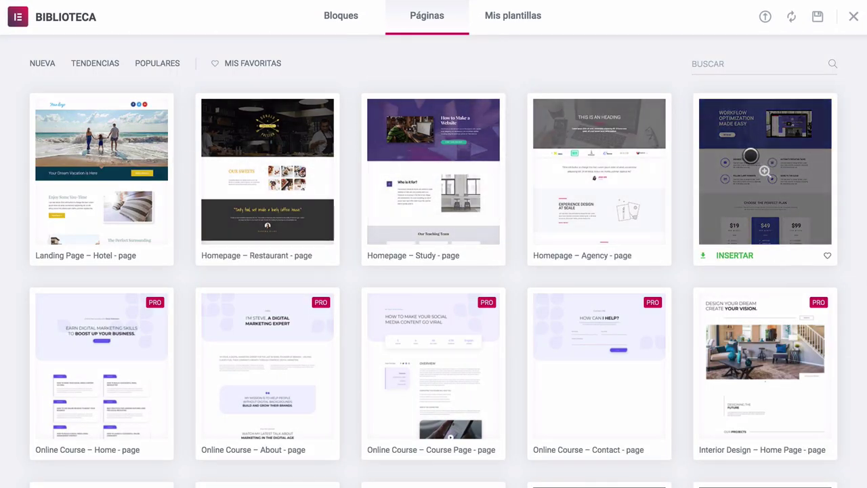
Step: Preview the Product – App 'Workflow Optimization Made Easy' template and scroll through its sections
{"action": "left_click", "coordinate": [767, 129]}
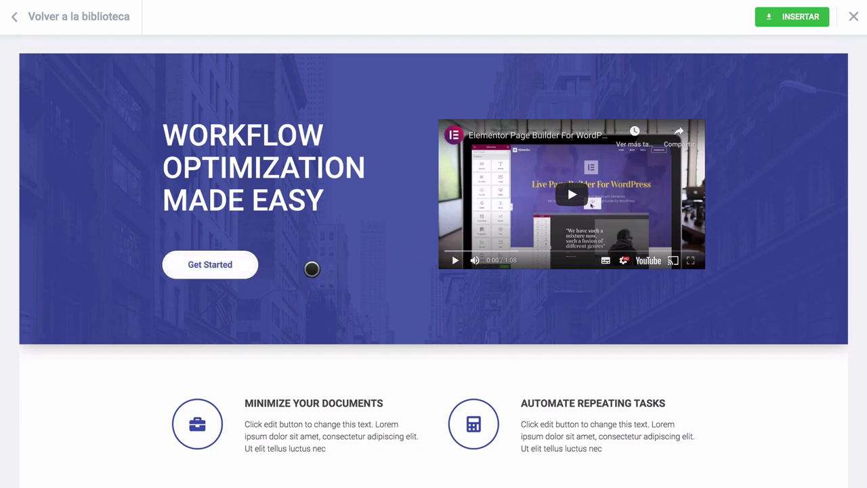
{"action": "scroll", "coordinate": [311, 269], "scroll_direction": "down", "scroll_amount": 10}
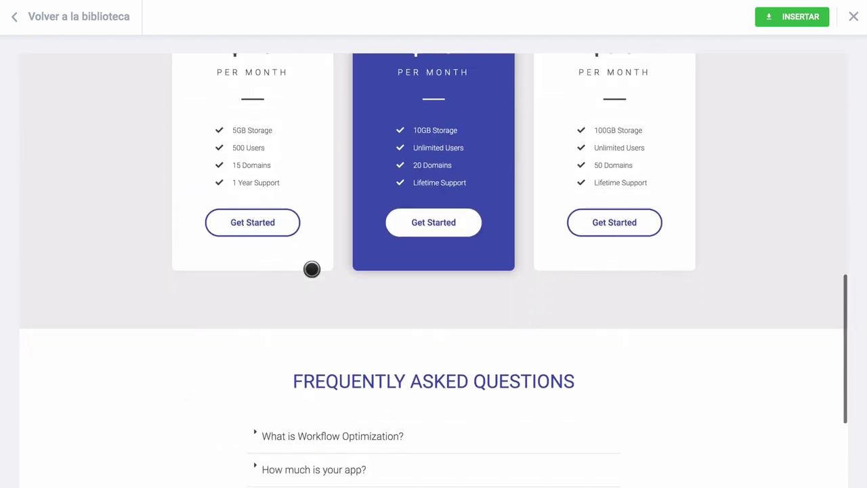
{"action": "scroll", "coordinate": [311, 269], "scroll_direction": "up", "scroll_amount": 2}
{"action": "scroll", "coordinate": [312, 269], "scroll_direction": "down", "scroll_amount": 7}
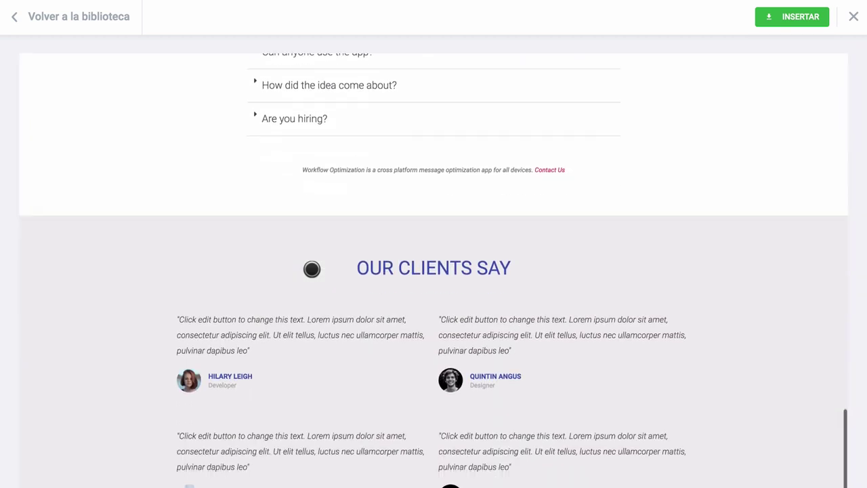
{"action": "scroll", "coordinate": [311, 269], "scroll_direction": "up", "scroll_amount": 8}
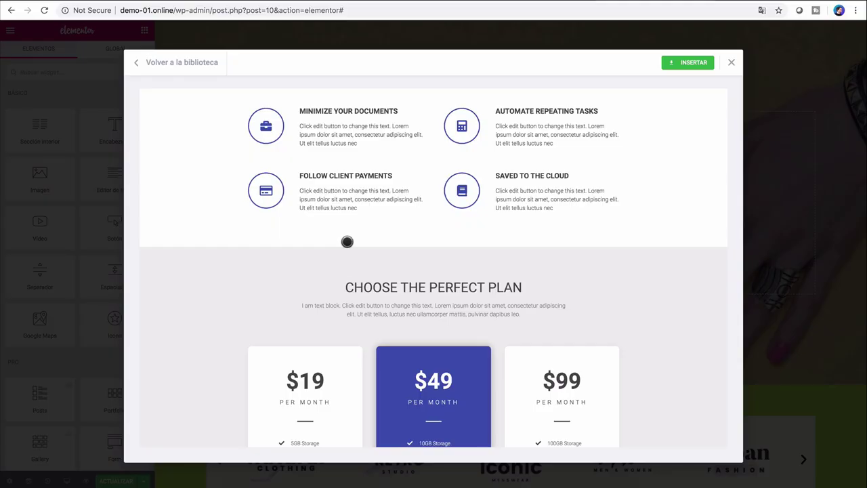
{"action": "scroll", "coordinate": [347, 242], "scroll_direction": "up", "scroll_amount": 5}
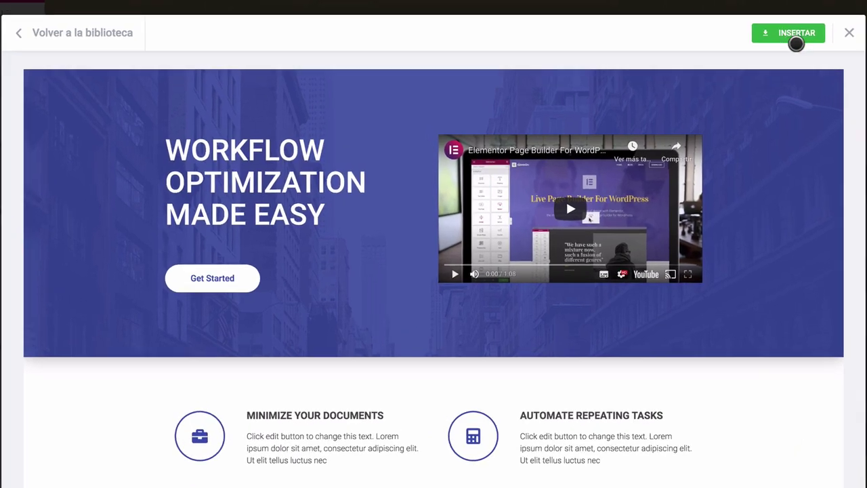
Step: Attempt to insert the Workflow Optimization template, then abandon the Elementor login and return to Páginas
{"action": "left_click", "coordinate": [698, 64]}
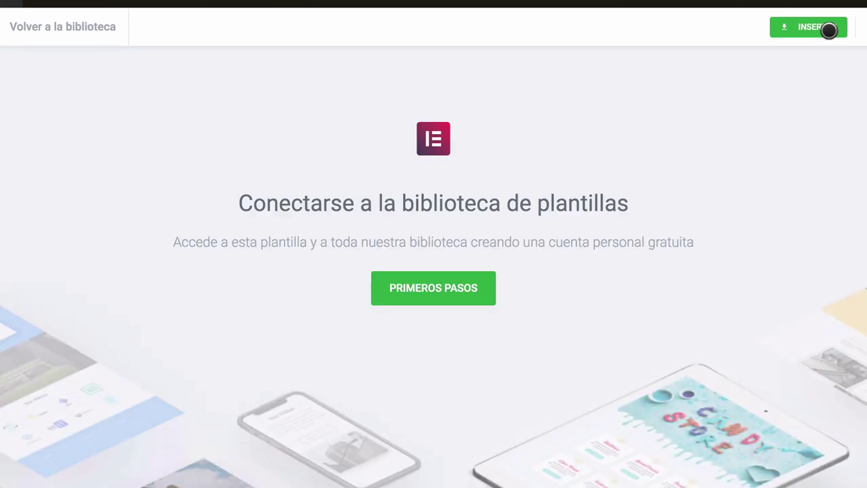
{"action": "left_click", "coordinate": [465, 295]}
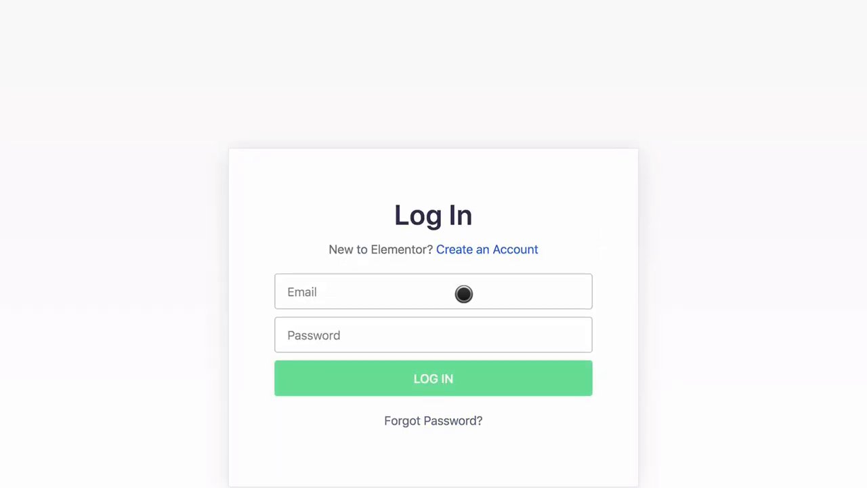
{"action": "left_click", "coordinate": [464, 293]}
{"action": "left_click", "coordinate": [686, 262]}
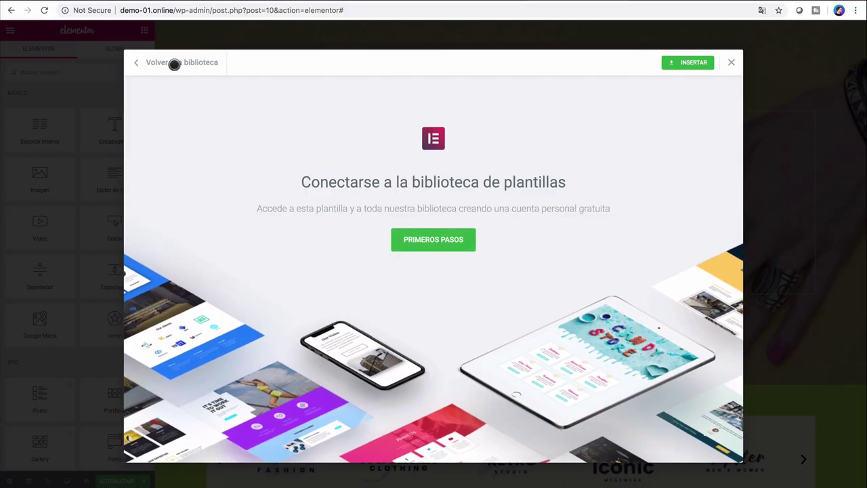
{"action": "left_click", "coordinate": [173, 62]}
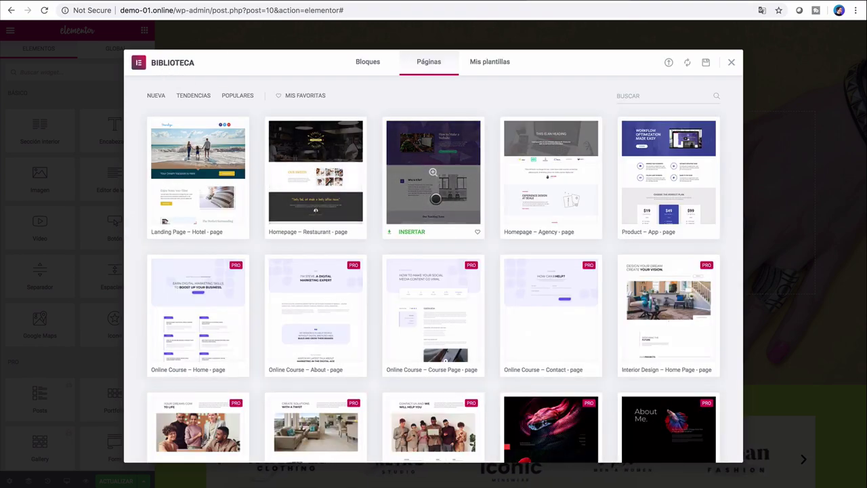
{"action": "scroll", "coordinate": [436, 198], "scroll_direction": "down", "scroll_amount": 15}
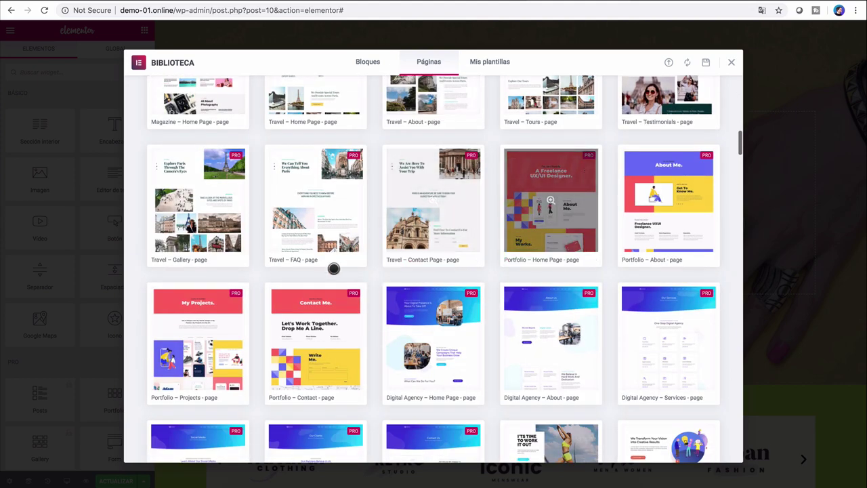
{"action": "left_click", "coordinate": [693, 172]}
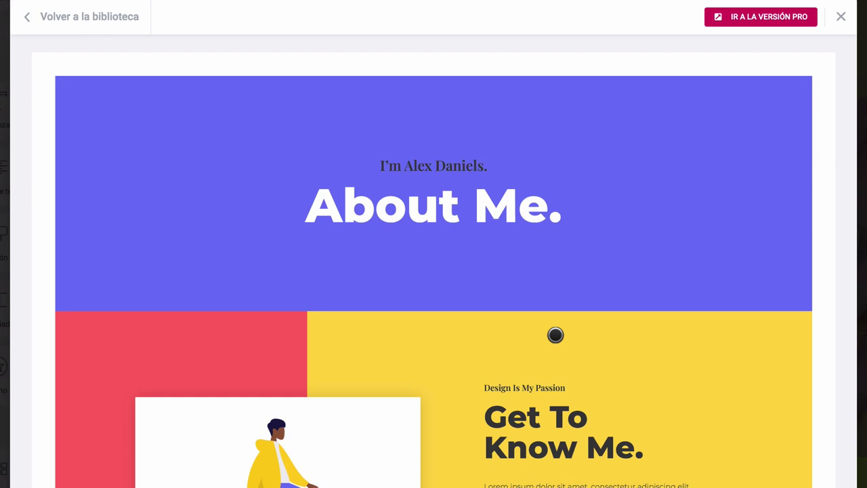
{"action": "scroll", "coordinate": [555, 335], "scroll_direction": "down", "scroll_amount": 8}
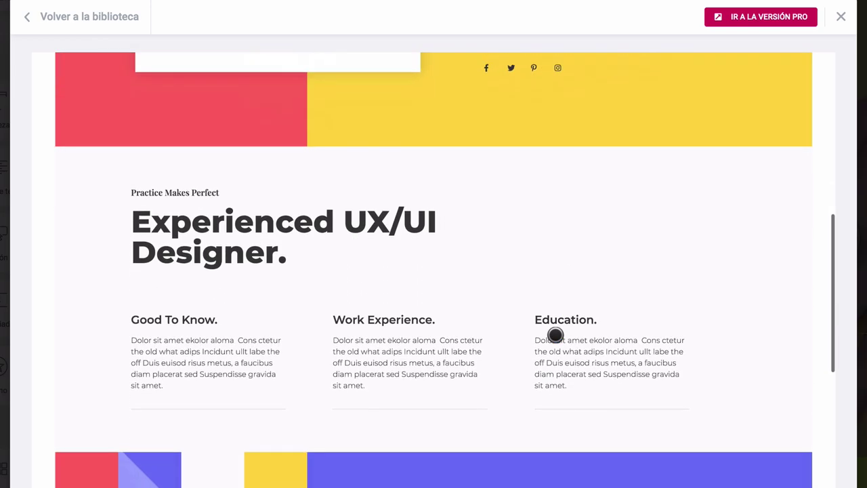
{"action": "scroll", "coordinate": [556, 334], "scroll_direction": "down", "scroll_amount": 3}
{"action": "scroll", "coordinate": [555, 335], "scroll_direction": "up", "scroll_amount": 11}
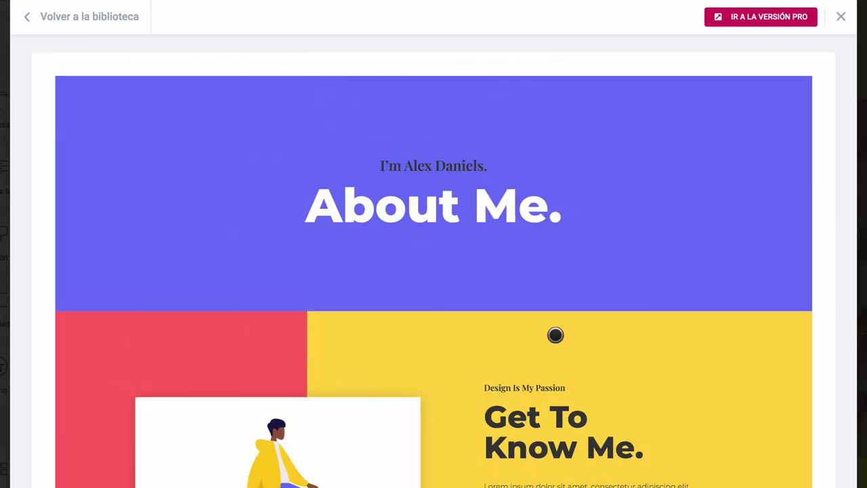
{"action": "left_click", "coordinate": [102, 17]}
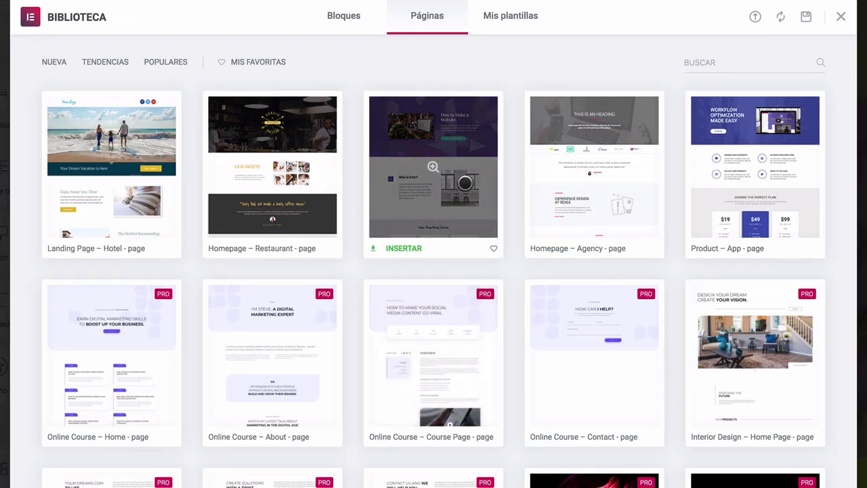
Step: Preview the dark 'Playground for creative people' block under Bloques and insert it, starting the account connection
{"action": "left_click", "coordinate": [335, 15]}
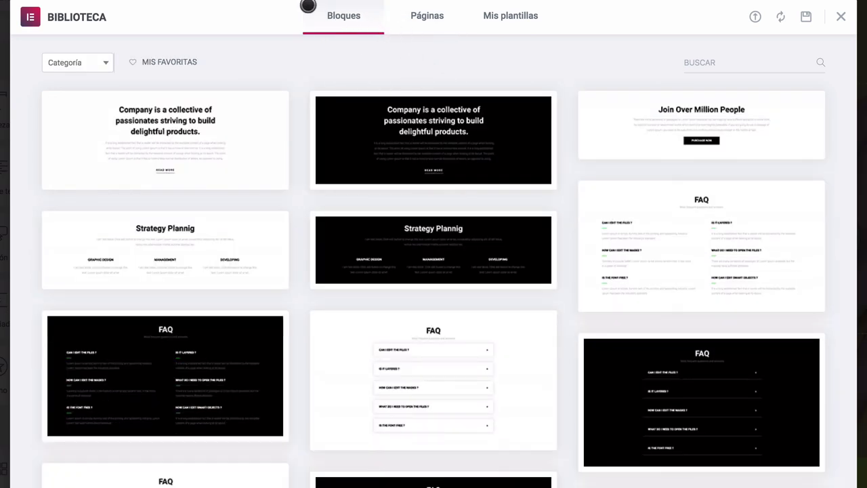
{"action": "scroll", "coordinate": [319, 343], "scroll_direction": "down", "scroll_amount": 15}
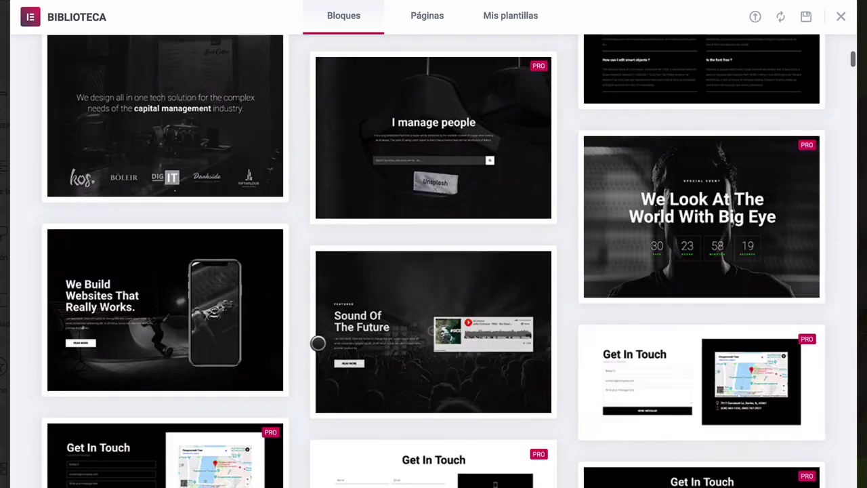
{"action": "scroll", "coordinate": [318, 343], "scroll_direction": "up", "scroll_amount": 1}
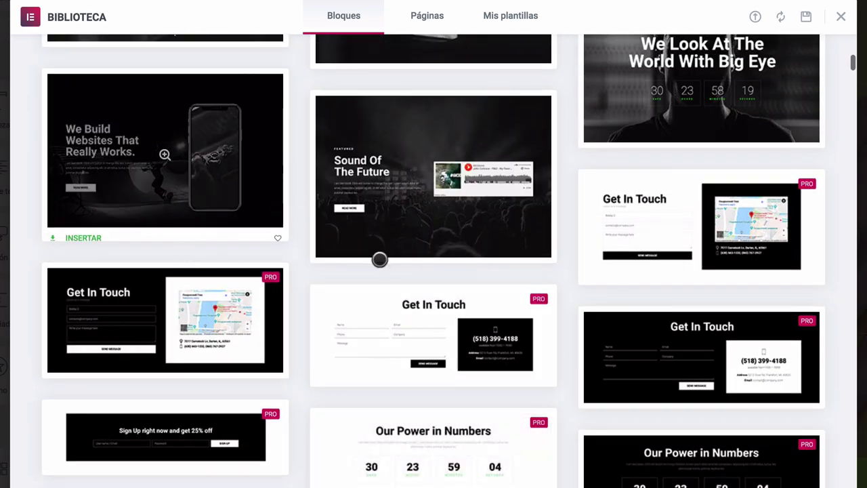
{"action": "mouse_move", "coordinate": [233, 171]}
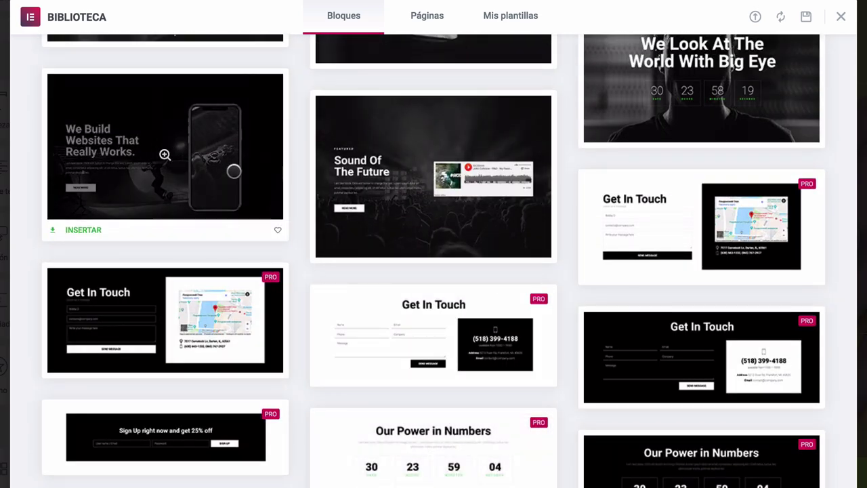
{"action": "left_click", "coordinate": [241, 134]}
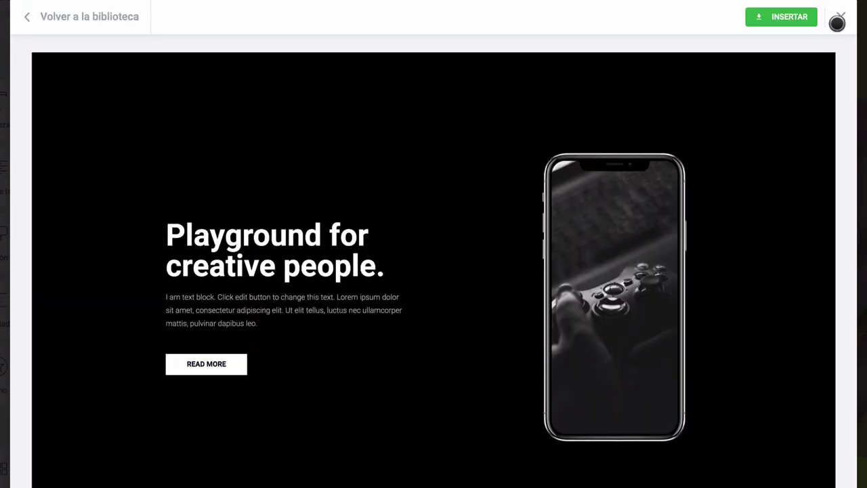
{"action": "left_click", "coordinate": [784, 19]}
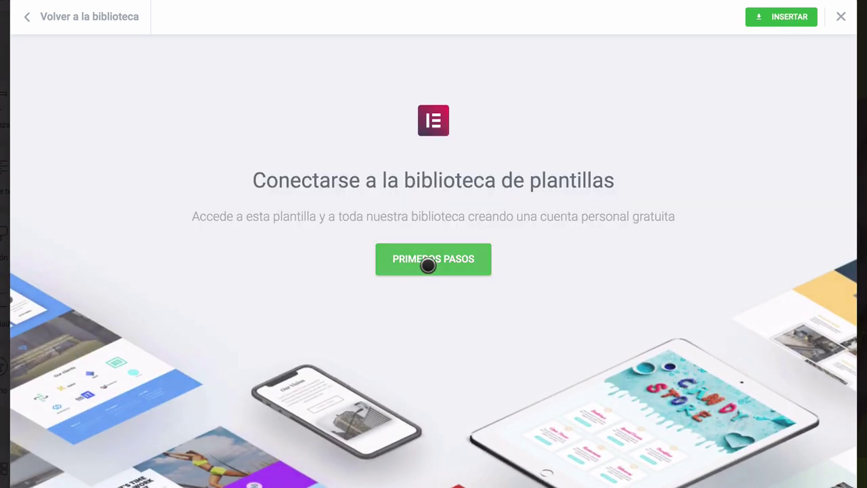
{"action": "left_click", "coordinate": [433, 260]}
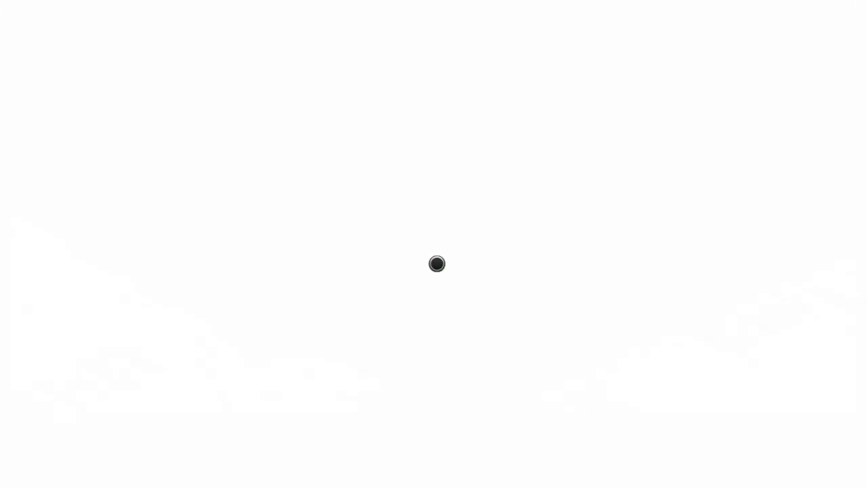
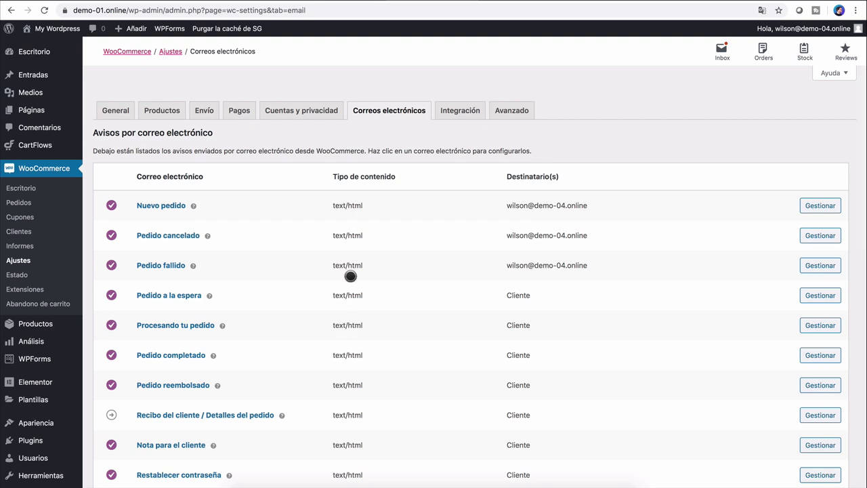
Step: Open the Todos los productos list from the Productos menu
{"action": "left_click", "coordinate": [52, 326]}
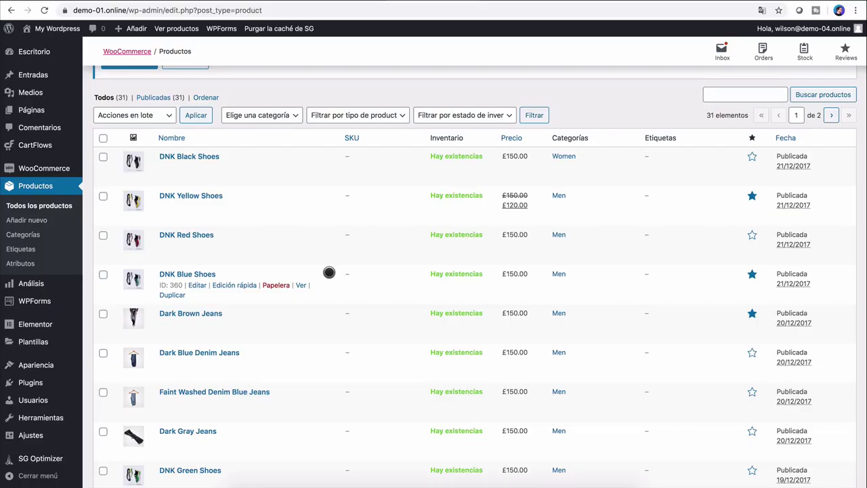
Step: Open DNK Black Shoes for editing from the product list
{"action": "scroll", "coordinate": [329, 271], "scroll_direction": "down", "scroll_amount": 1}
{"action": "scroll", "coordinate": [329, 271], "scroll_direction": "up", "scroll_amount": 2}
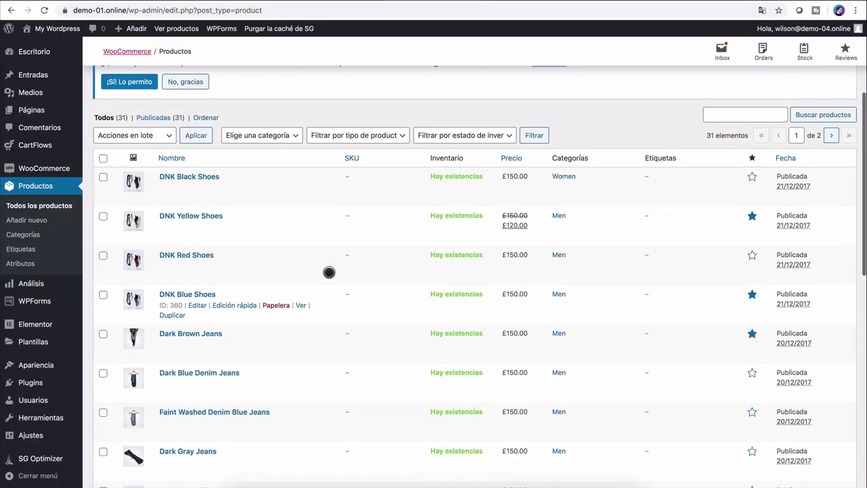
{"action": "scroll", "coordinate": [328, 272], "scroll_direction": "down", "scroll_amount": 2}
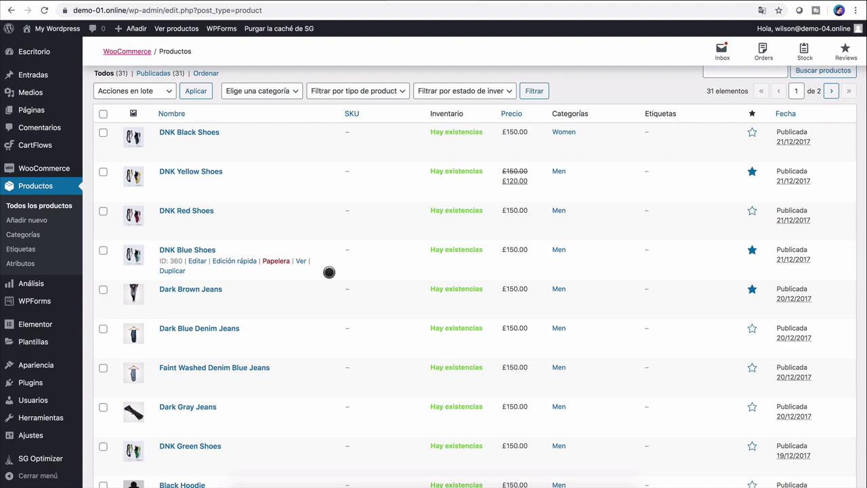
{"action": "left_click", "coordinate": [193, 132]}
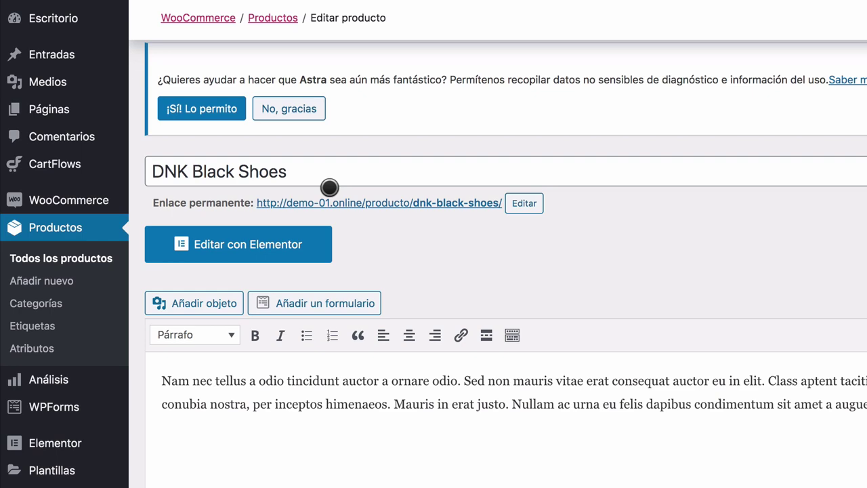
Step: Look over the edit page and preview the product's current shop page
{"action": "scroll", "coordinate": [329, 187], "scroll_direction": "up", "scroll_amount": 5}
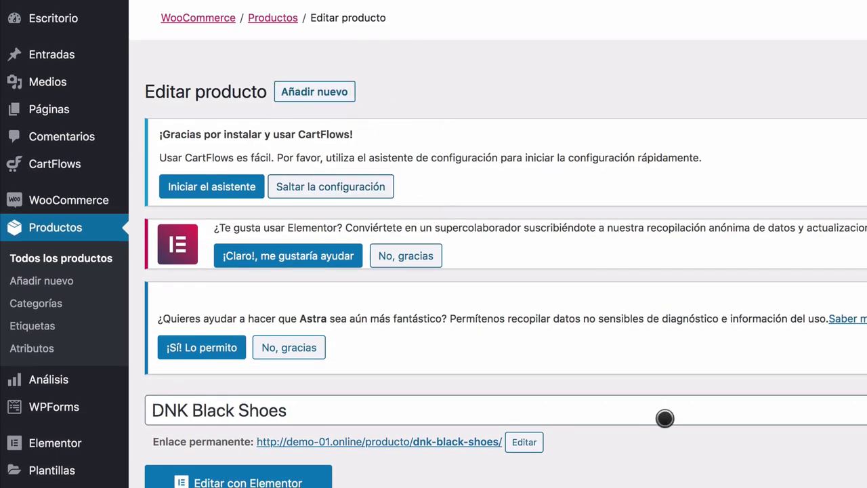
{"action": "scroll", "coordinate": [664, 418], "scroll_direction": "down", "scroll_amount": 5}
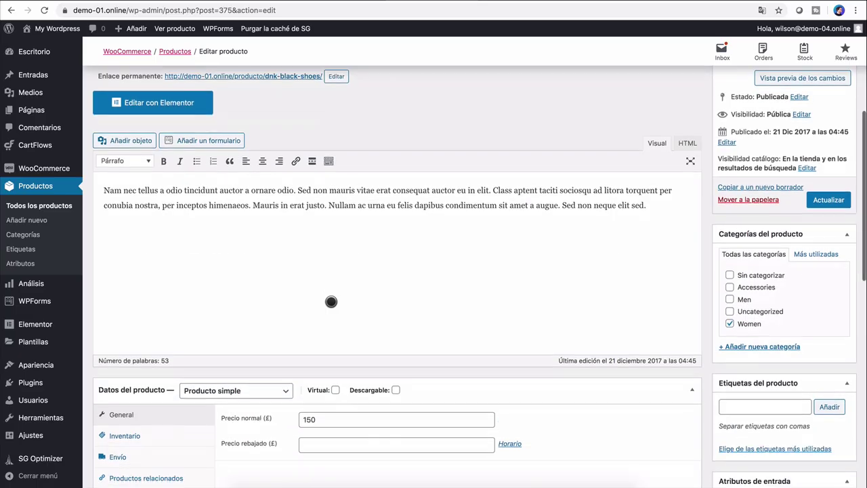
{"action": "scroll", "coordinate": [339, 278], "scroll_direction": "down", "scroll_amount": 2}
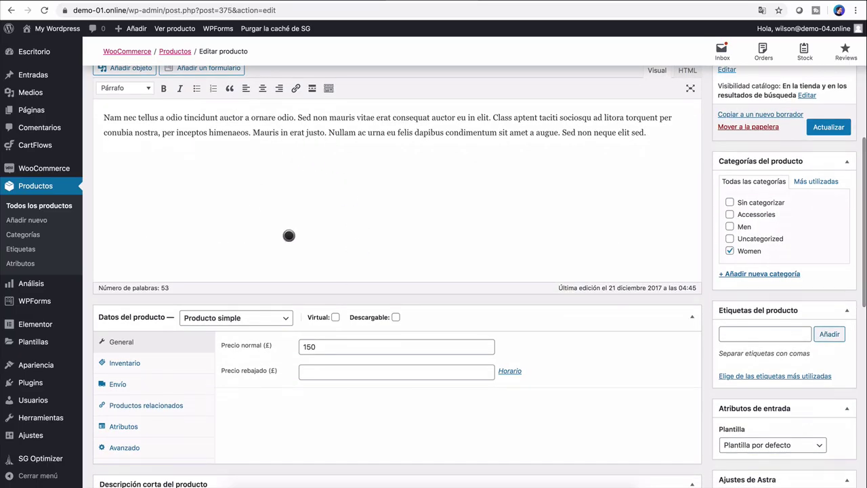
{"action": "scroll", "coordinate": [311, 242], "scroll_direction": "down", "scroll_amount": 2}
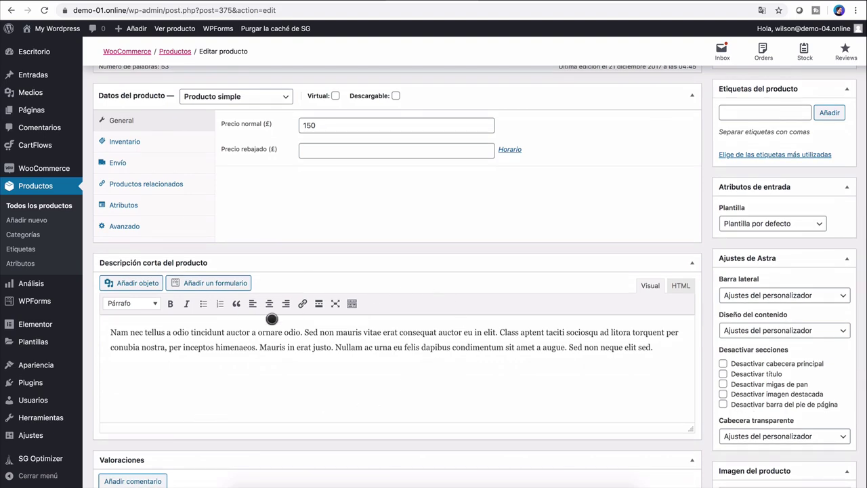
{"action": "scroll", "coordinate": [444, 373], "scroll_direction": "up", "scroll_amount": 3}
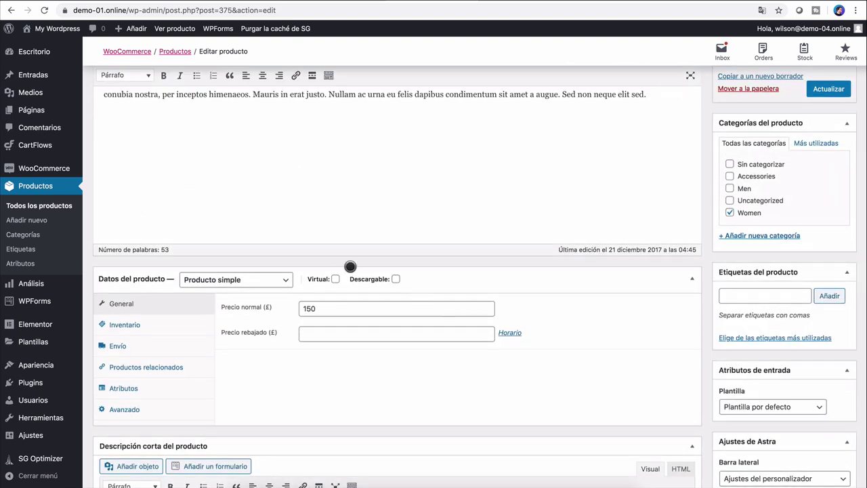
{"action": "scroll", "coordinate": [608, 242], "scroll_direction": "up", "scroll_amount": 3}
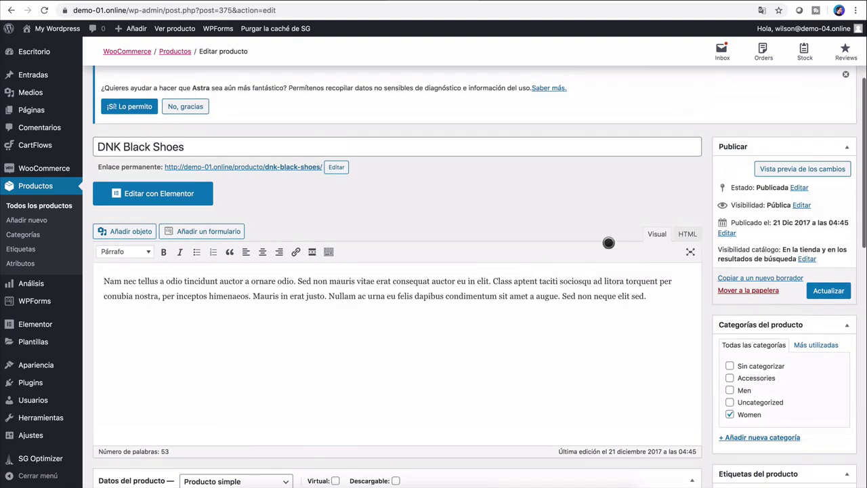
{"action": "left_click", "coordinate": [779, 168]}
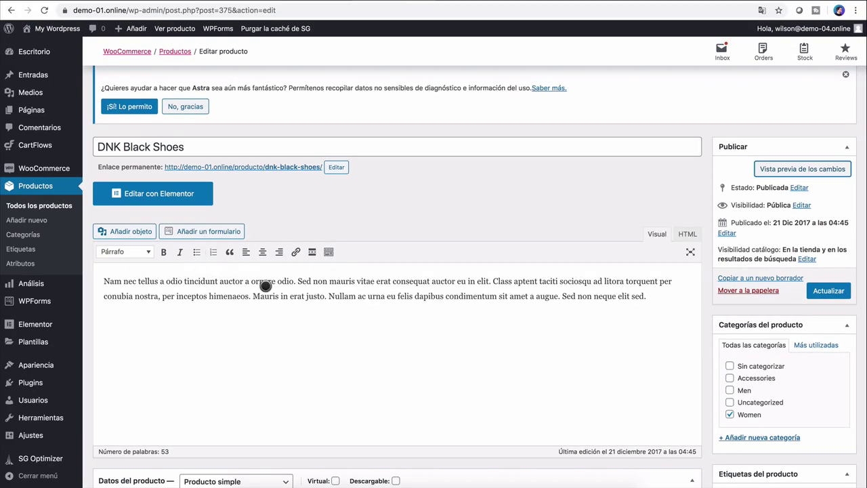
{"action": "scroll", "coordinate": [276, 297], "scroll_direction": "down", "scroll_amount": 4}
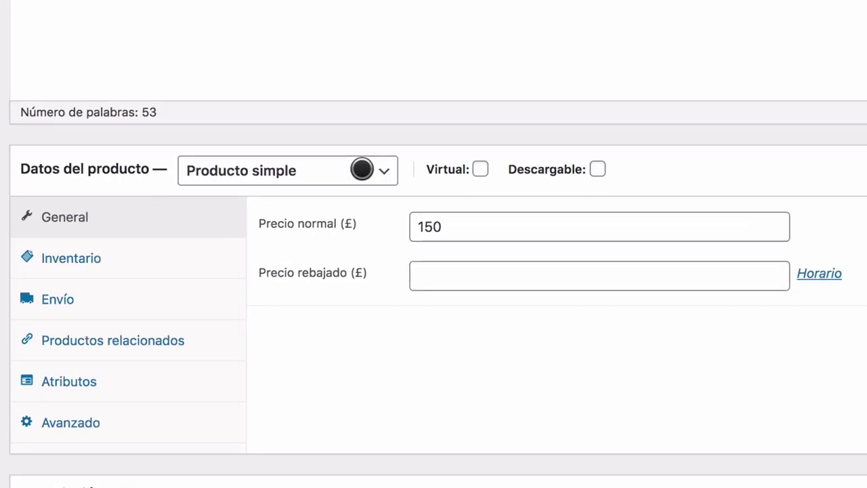
Step: Change the product type to Producto variable and add a custom attribute row
{"action": "left_click", "coordinate": [273, 215]}
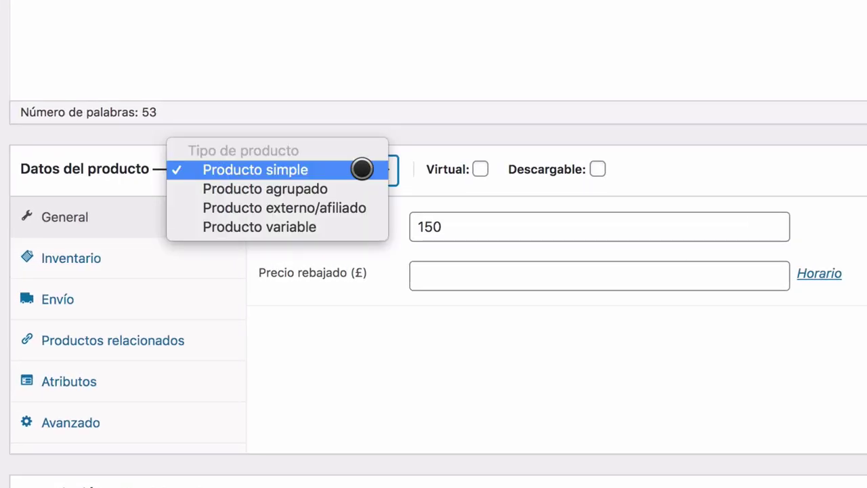
{"action": "left_click", "coordinate": [330, 226]}
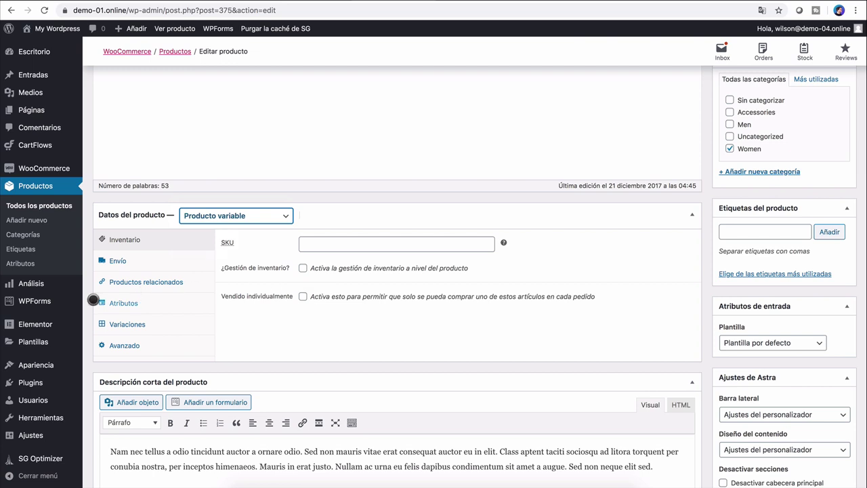
{"action": "left_click", "coordinate": [124, 303]}
{"action": "left_click", "coordinate": [342, 239]}
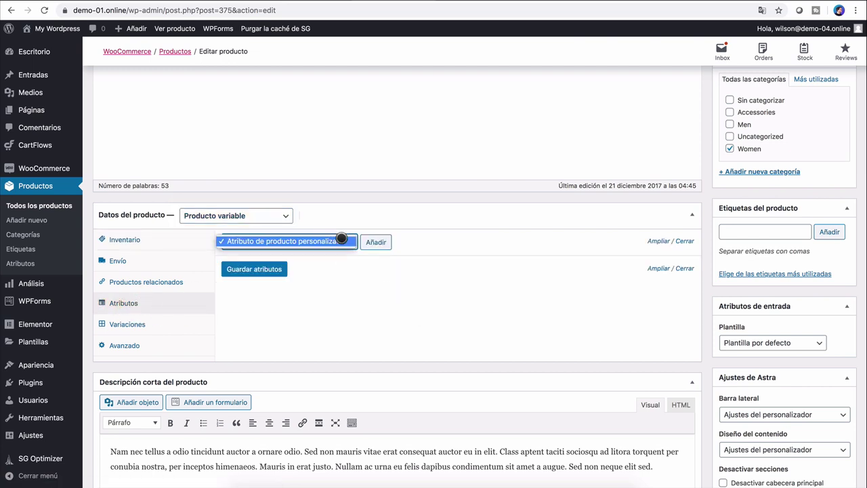
{"action": "left_click", "coordinate": [342, 240]}
{"action": "left_click", "coordinate": [376, 242]}
Step: Name the attribute Tamaño with values Pequeño | Mediano | Grande, used for variations, and save it
{"action": "left_click", "coordinate": [262, 303]}
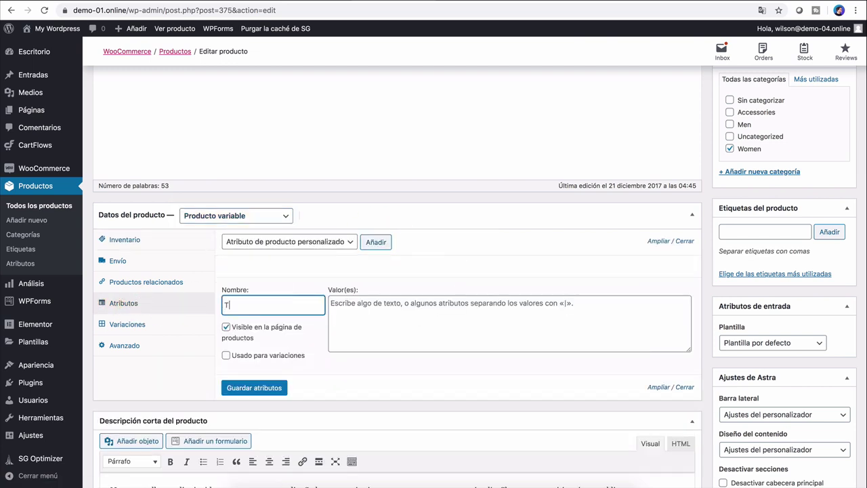
{"action": "type", "text": "Tamaño"}
{"action": "left_click", "coordinate": [346, 315]}
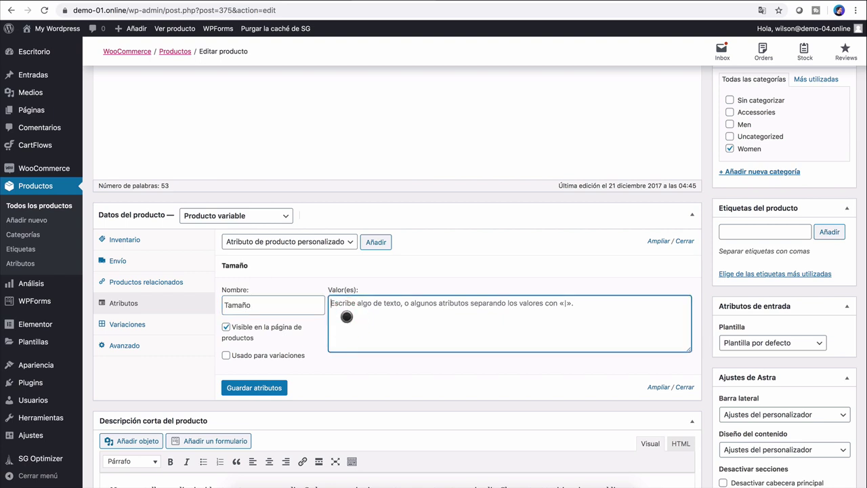
{"action": "type", "text": "Pequeño | Med"}
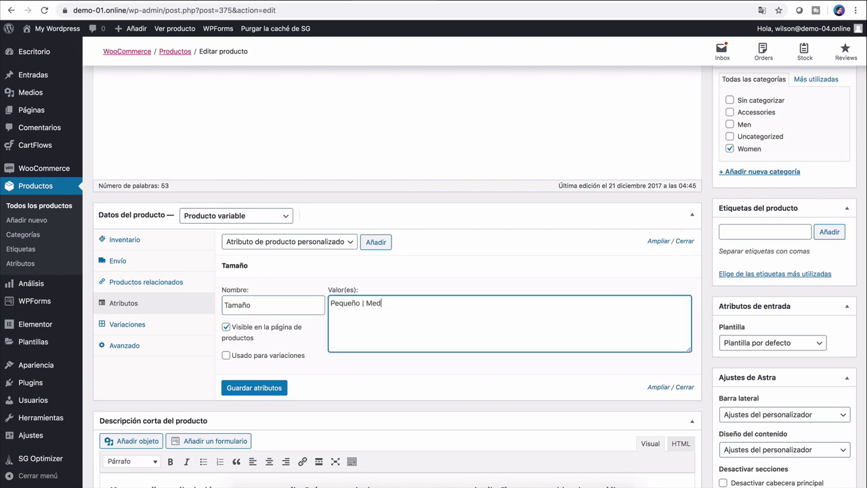
{"action": "type", "text": "iano | Grande"}
{"action": "scroll", "coordinate": [242, 330], "scroll_direction": "down", "scroll_amount": 1}
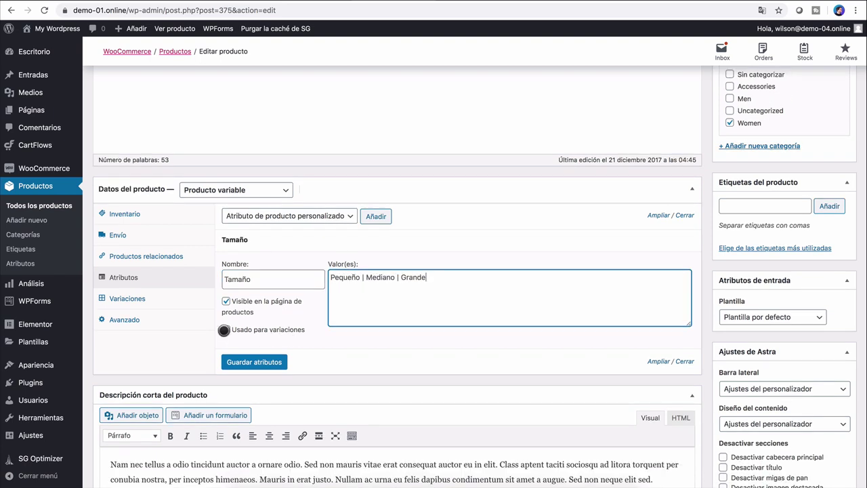
{"action": "left_click", "coordinate": [226, 330]}
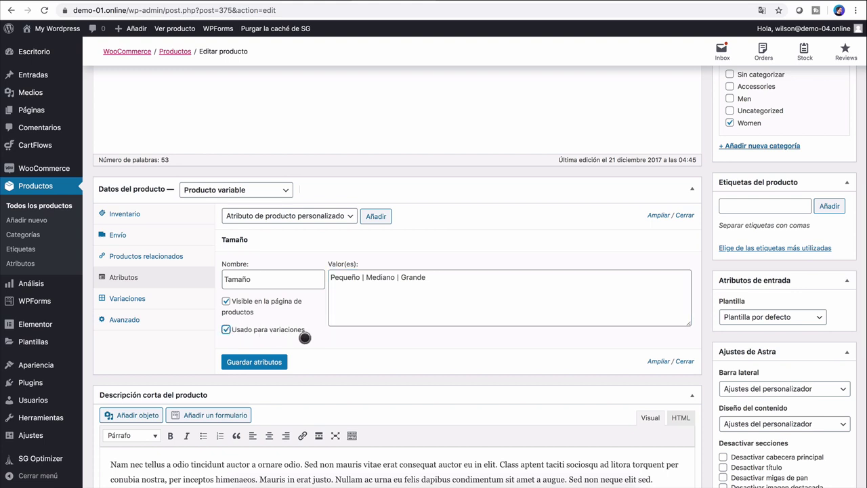
{"action": "left_click", "coordinate": [262, 363]}
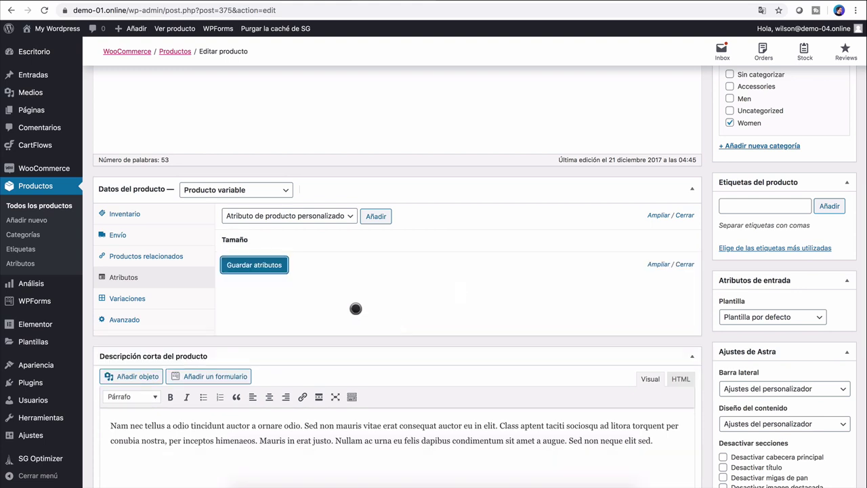
Step: Generate variations from all attributes, creating the three size variations
{"action": "left_click", "coordinate": [137, 300]}
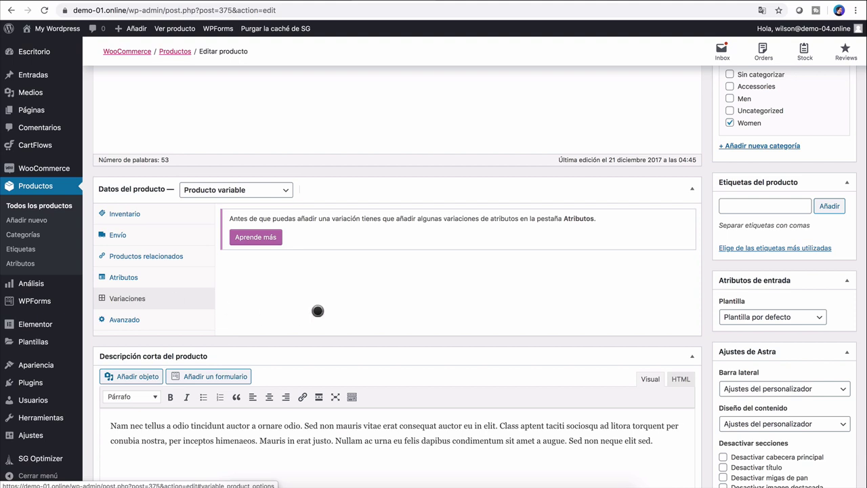
{"action": "left_click", "coordinate": [418, 216]}
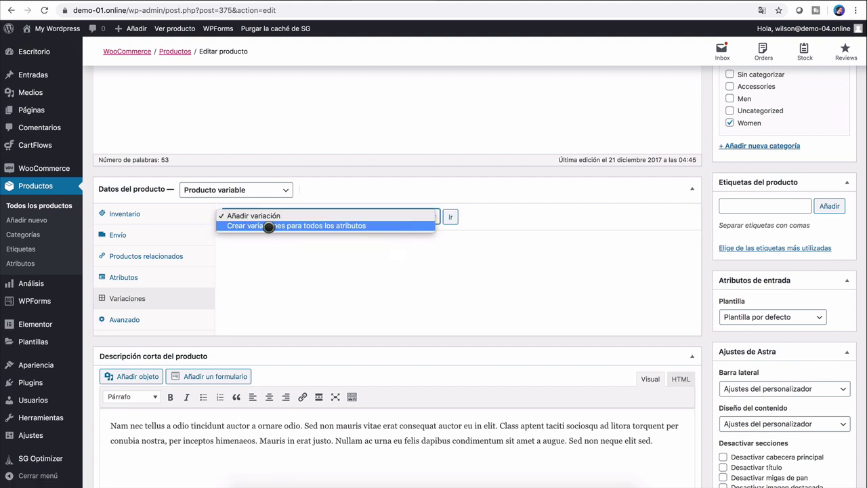
{"action": "left_click", "coordinate": [337, 225]}
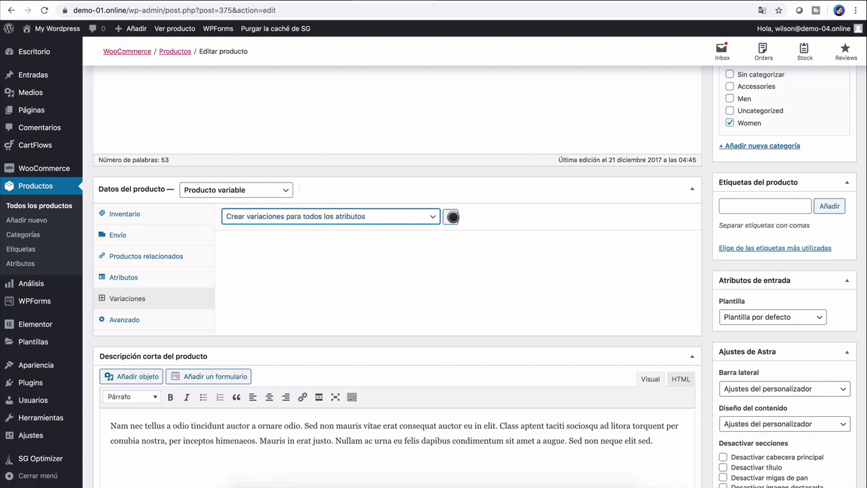
{"action": "left_click", "coordinate": [452, 216]}
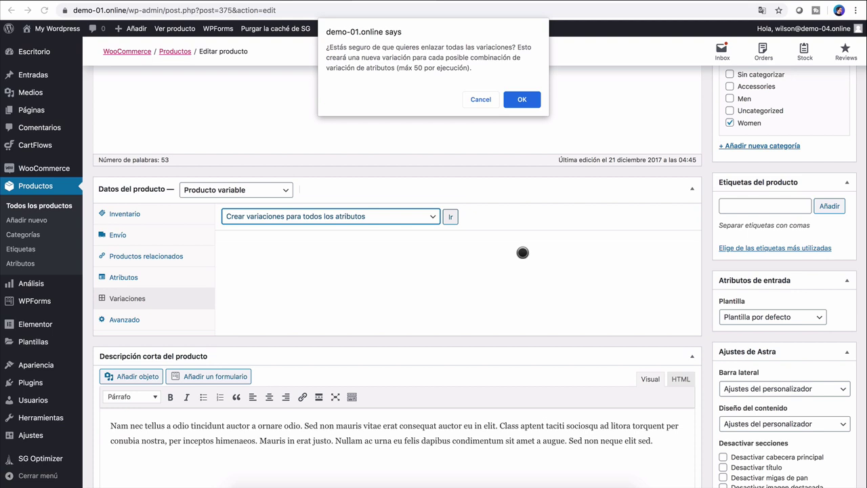
{"action": "left_click", "coordinate": [526, 98]}
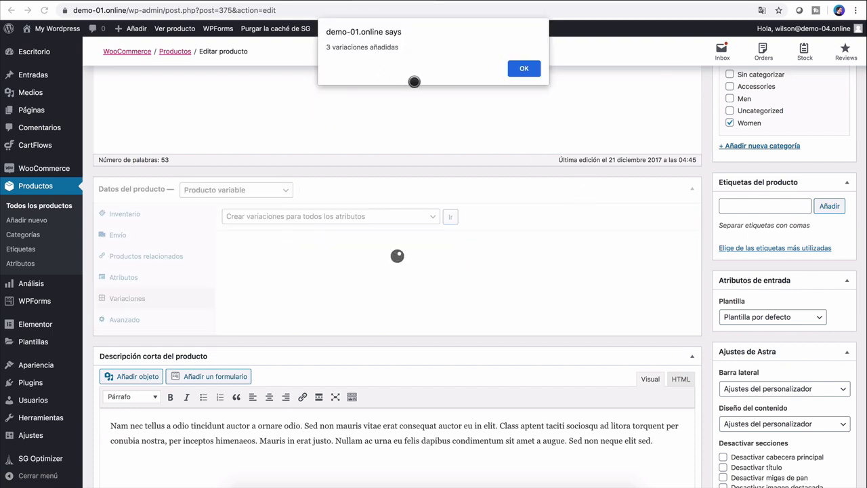
{"action": "left_click", "coordinate": [523, 68]}
Step: Expand the #3082 Pequeño variation to show its fields
{"action": "scroll", "coordinate": [474, 325], "scroll_direction": "down", "scroll_amount": 2}
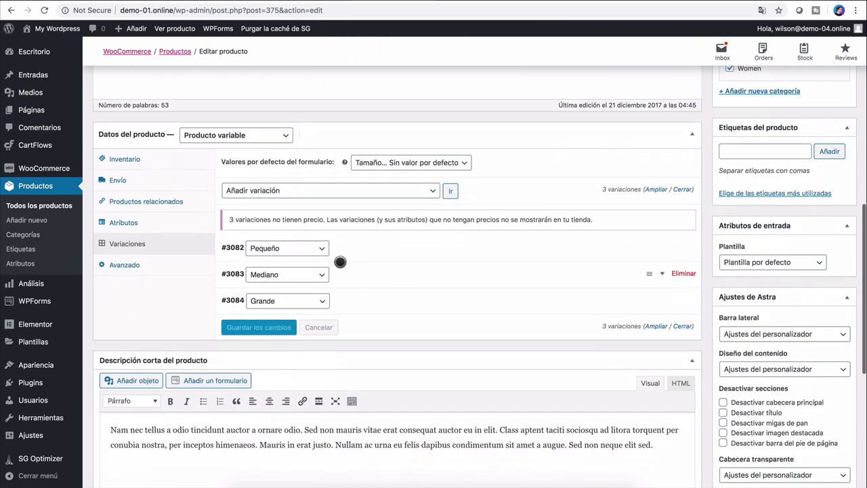
{"action": "mouse_move", "coordinate": [666, 247]}
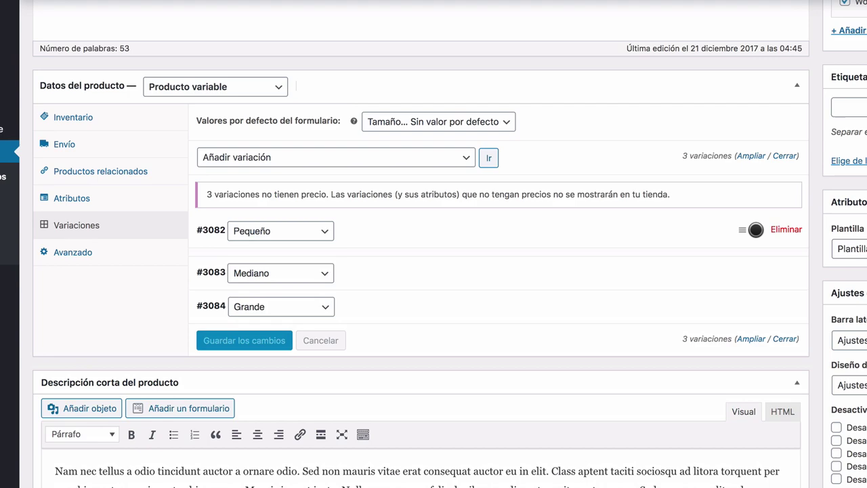
{"action": "left_click", "coordinate": [630, 247]}
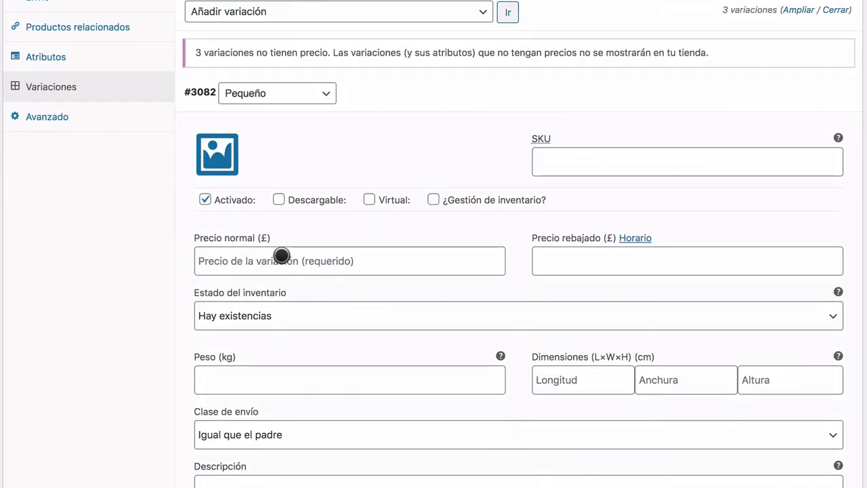
Step: Enter a regular price of 30 for Pequeño and fill in the Mediano regular price
{"action": "left_click", "coordinate": [282, 255]}
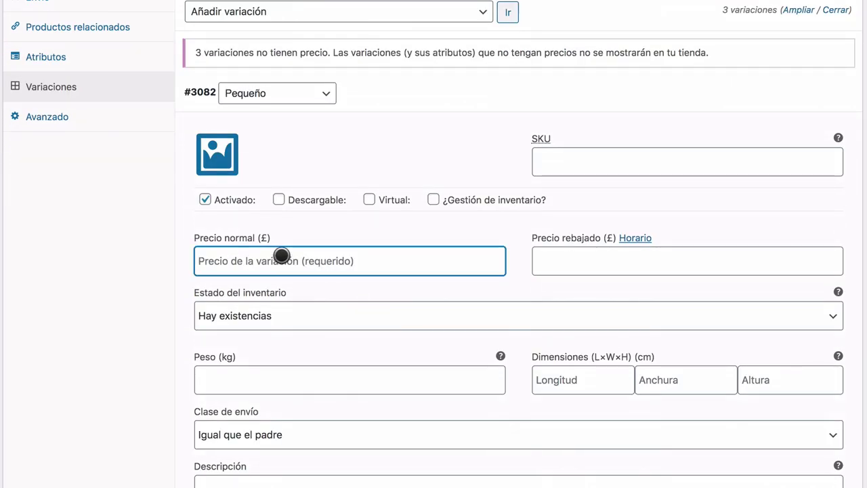
{"action": "type", "text": "30"}
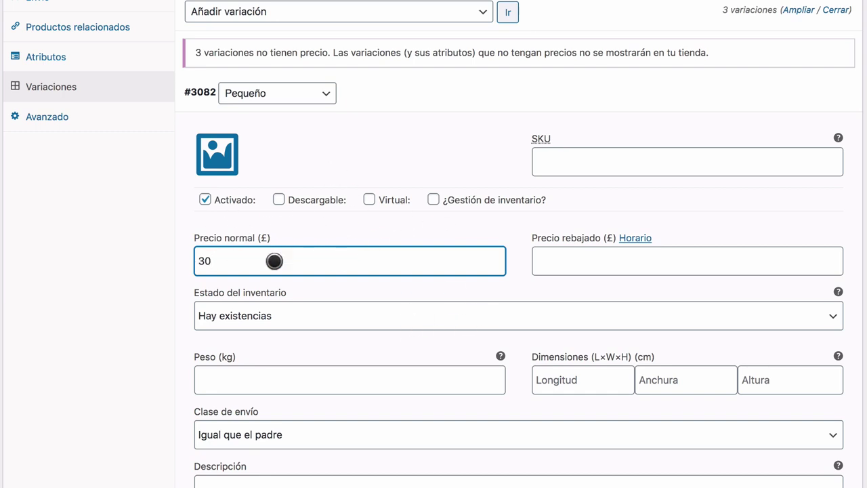
{"action": "scroll", "coordinate": [366, 284], "scroll_direction": "down", "scroll_amount": 5}
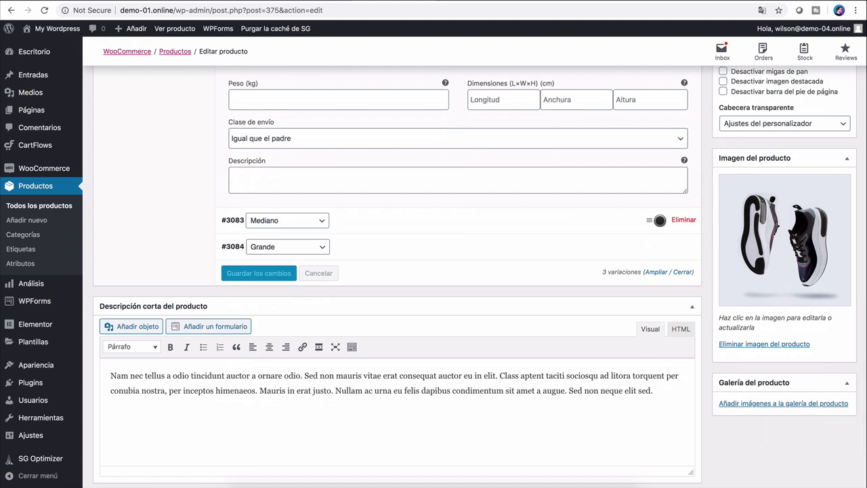
{"action": "left_click", "coordinate": [659, 220]}
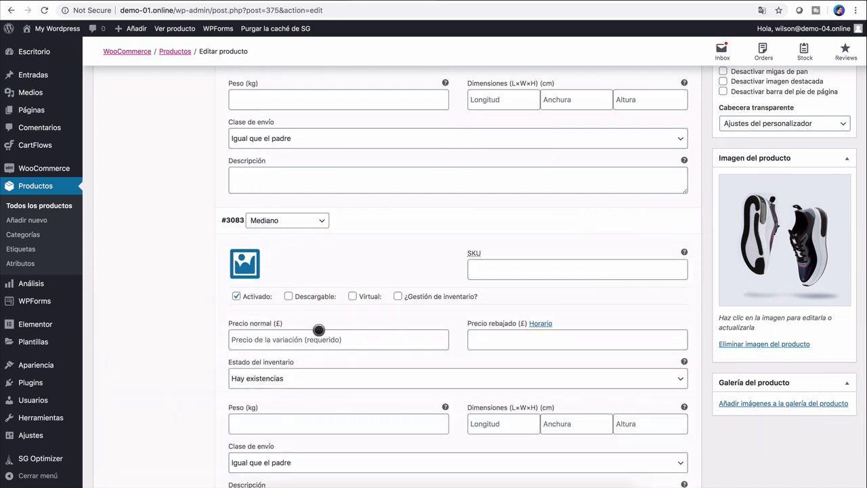
{"action": "left_click", "coordinate": [272, 345]}
{"action": "type", "text": "30"}
{"action": "scroll", "coordinate": [651, 256], "scroll_direction": "down", "scroll_amount": 5}
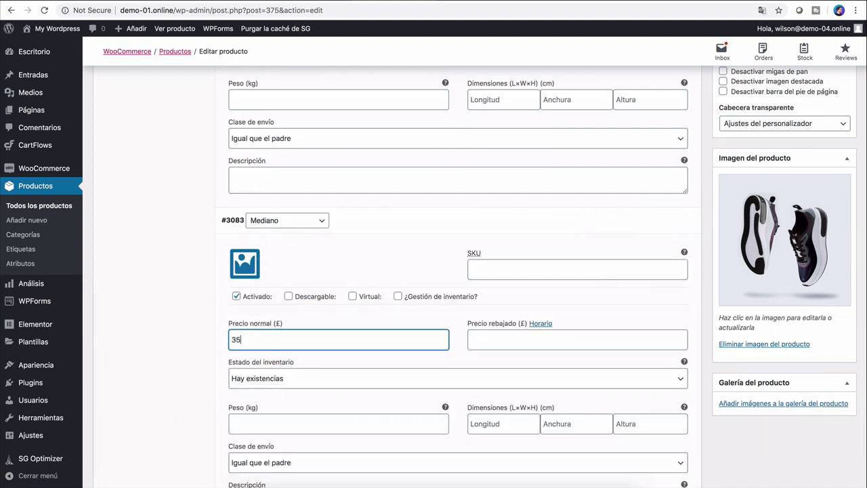
Step: Open the Grande variation's regular price field and save the variation prices
{"action": "left_click", "coordinate": [659, 252]}
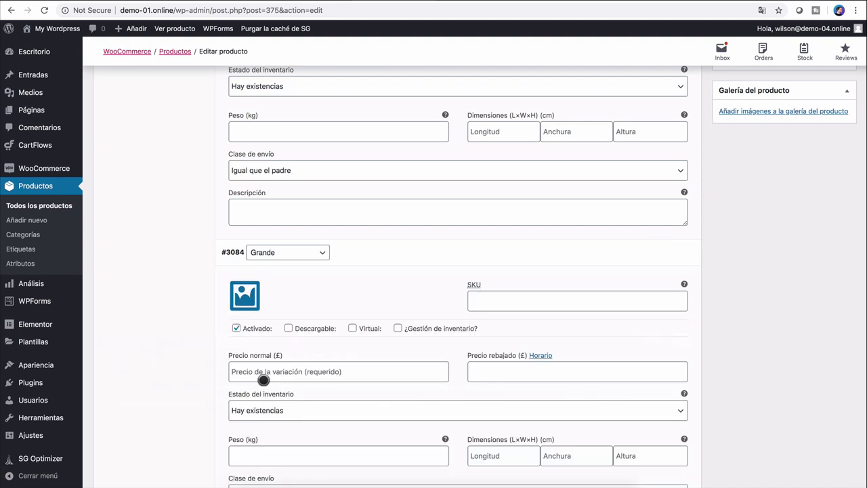
{"action": "left_click", "coordinate": [264, 380]}
{"action": "scroll", "coordinate": [557, 374], "scroll_direction": "down", "scroll_amount": 6}
{"action": "scroll", "coordinate": [556, 374], "scroll_direction": "up", "scroll_amount": 1}
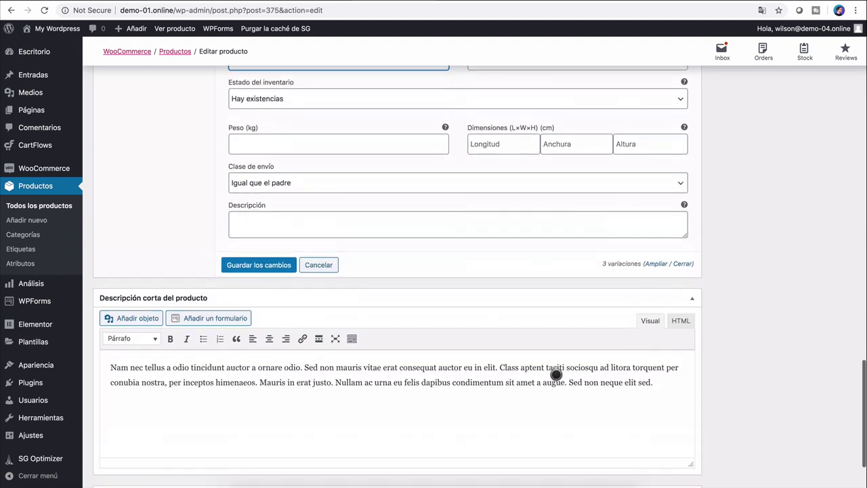
{"action": "left_click", "coordinate": [271, 262]}
{"action": "scroll", "coordinate": [415, 278], "scroll_direction": "up", "scroll_amount": 20}
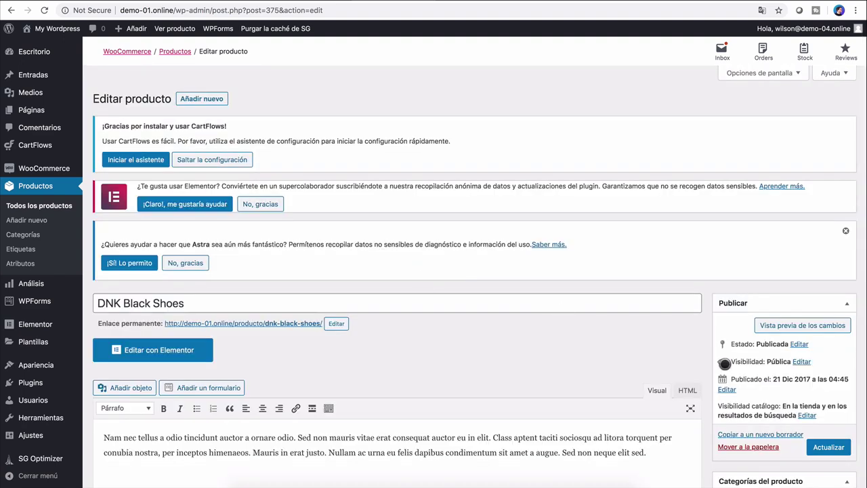
Step: Preview the product and check the Pequeño, Mediano and Grande prices
{"action": "left_click", "coordinate": [833, 331]}
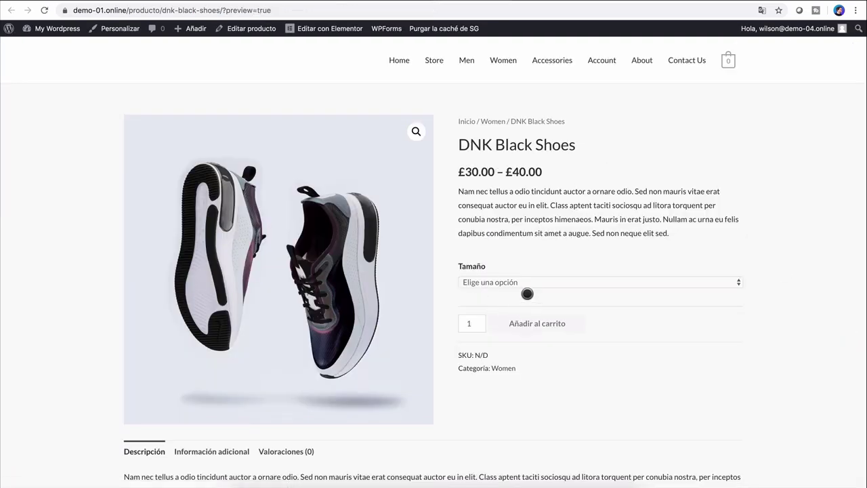
{"action": "left_click", "coordinate": [481, 283]}
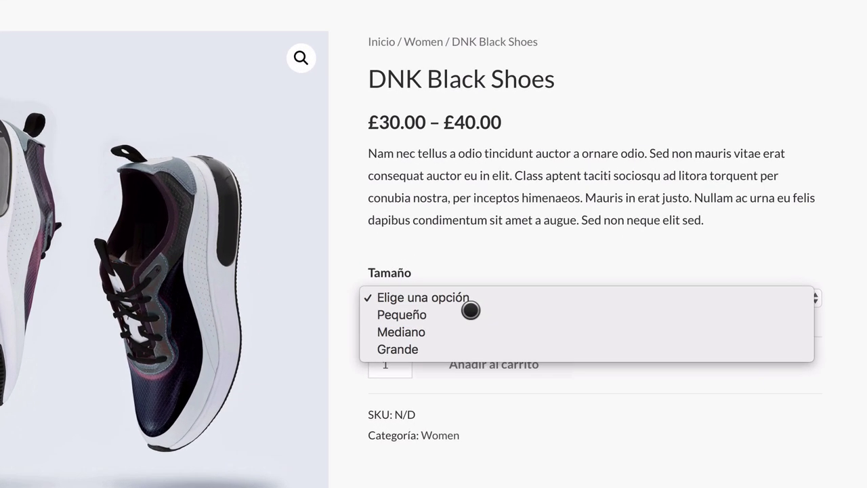
{"action": "left_click", "coordinate": [525, 290]}
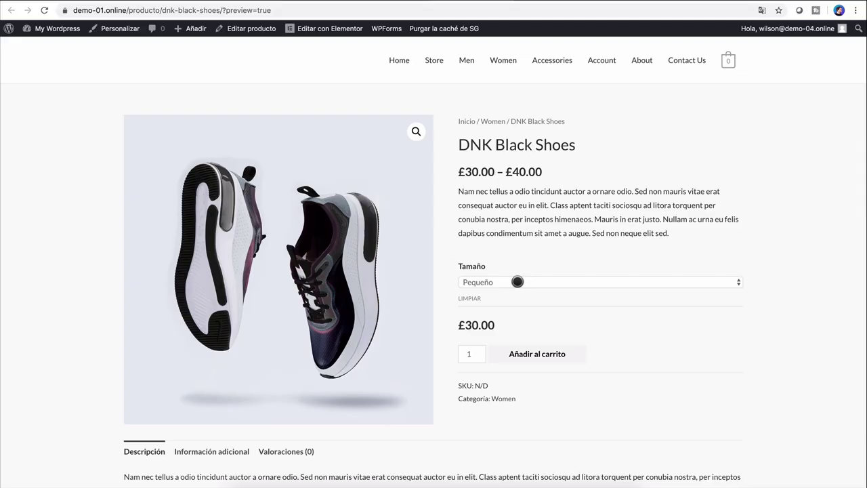
{"action": "left_click", "coordinate": [444, 303]}
{"action": "left_click", "coordinate": [426, 317]}
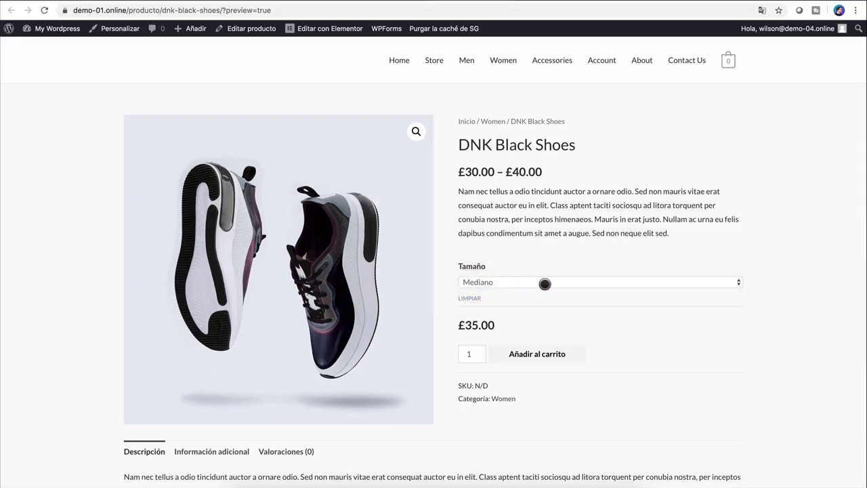
{"action": "left_click", "coordinate": [544, 280]}
{"action": "left_click", "coordinate": [536, 293]}
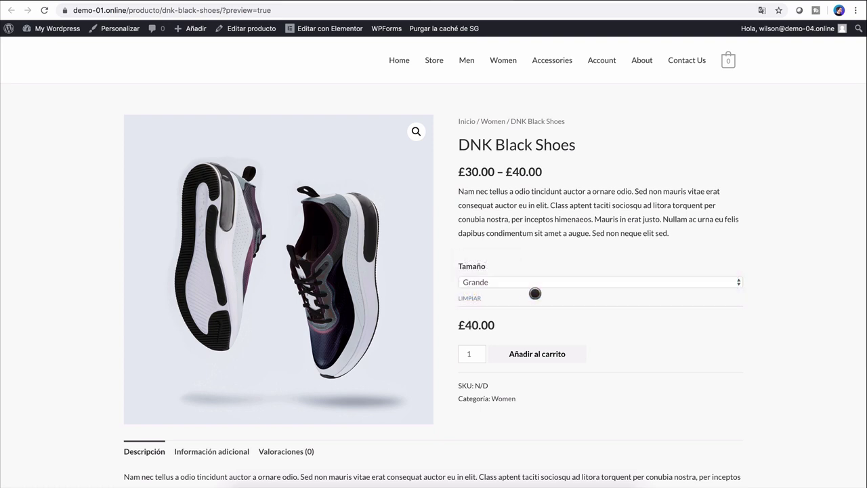
Step: Select the Pequeño size and add it to the cart
{"action": "left_click", "coordinate": [521, 283]}
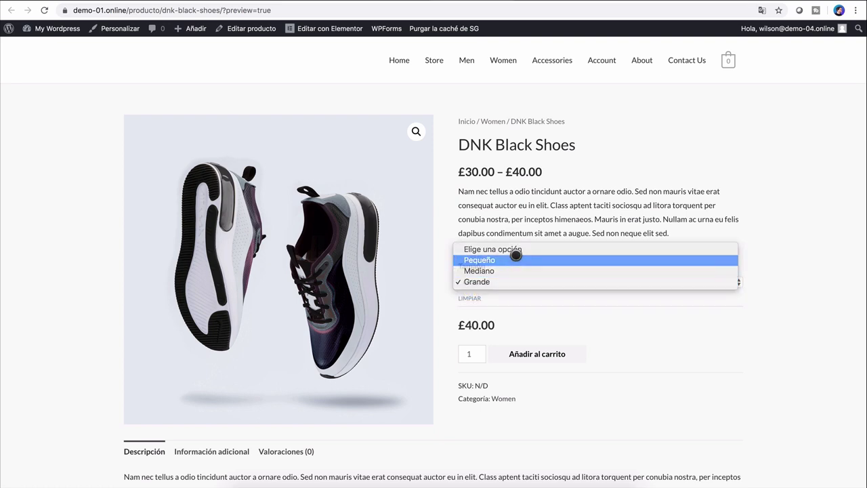
{"action": "left_click", "coordinate": [514, 255]}
{"action": "scroll", "coordinate": [640, 309], "scroll_direction": "down", "scroll_amount": 1}
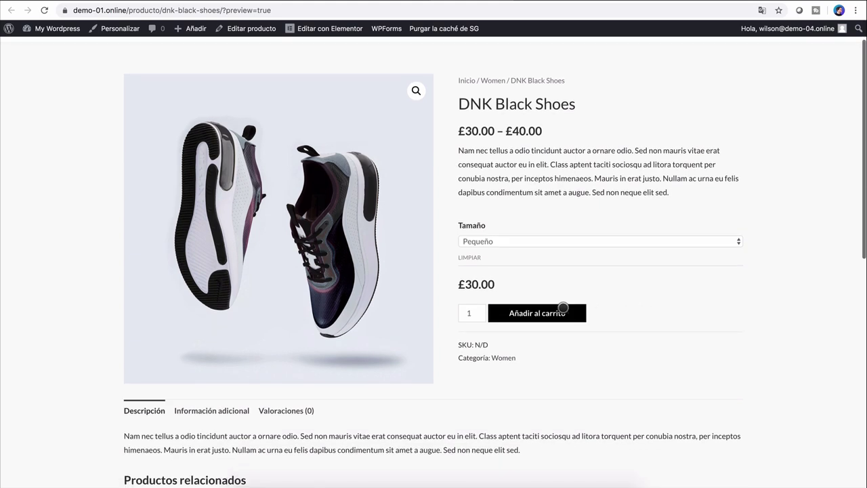
{"action": "left_click", "coordinate": [548, 314]}
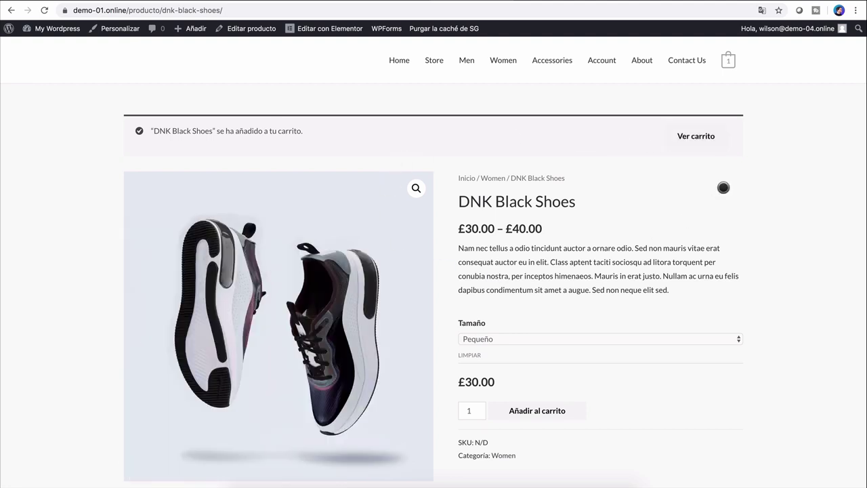
Step: Check the cart and checkout showing the £30.00 Pequeño order, then go to Contact Us
{"action": "left_click", "coordinate": [696, 135]}
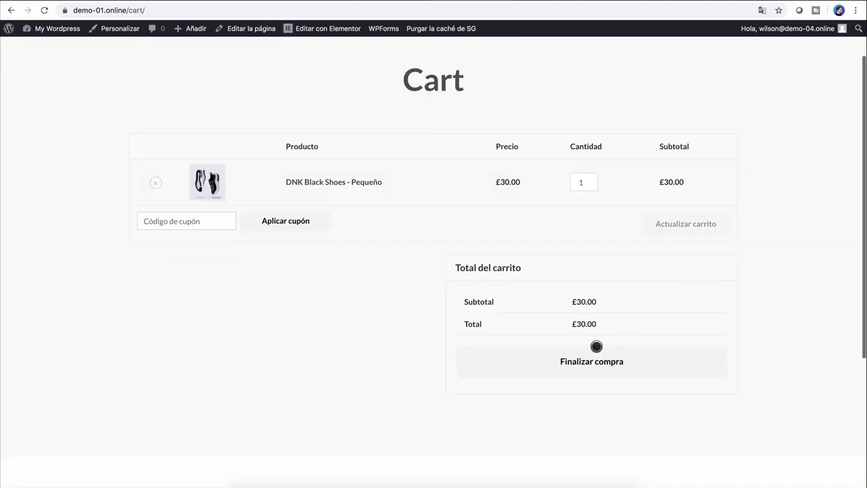
{"action": "left_click", "coordinate": [590, 361]}
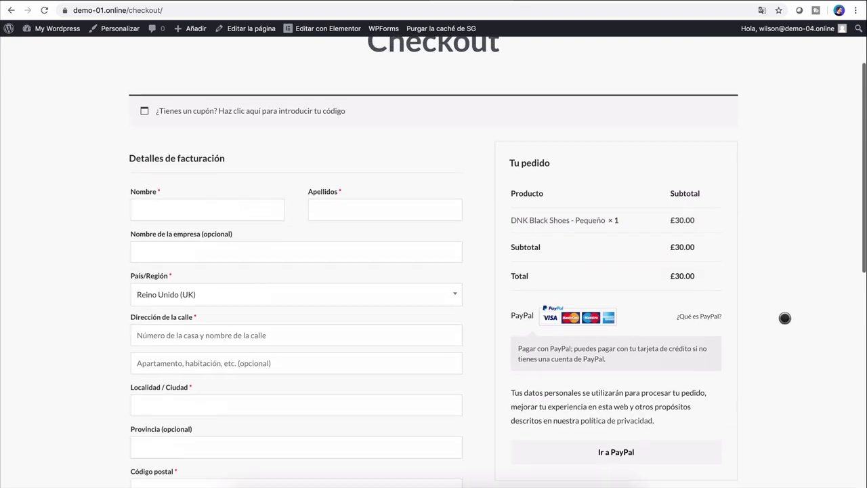
{"action": "scroll", "coordinate": [790, 304], "scroll_direction": "down", "scroll_amount": 2}
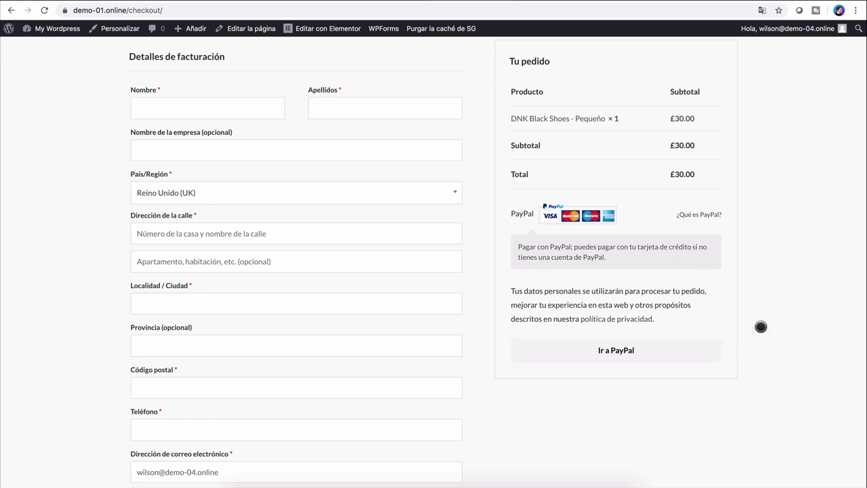
{"action": "scroll", "coordinate": [778, 264], "scroll_direction": "up", "scroll_amount": 3}
{"action": "scroll", "coordinate": [779, 265], "scroll_direction": "down", "scroll_amount": 2}
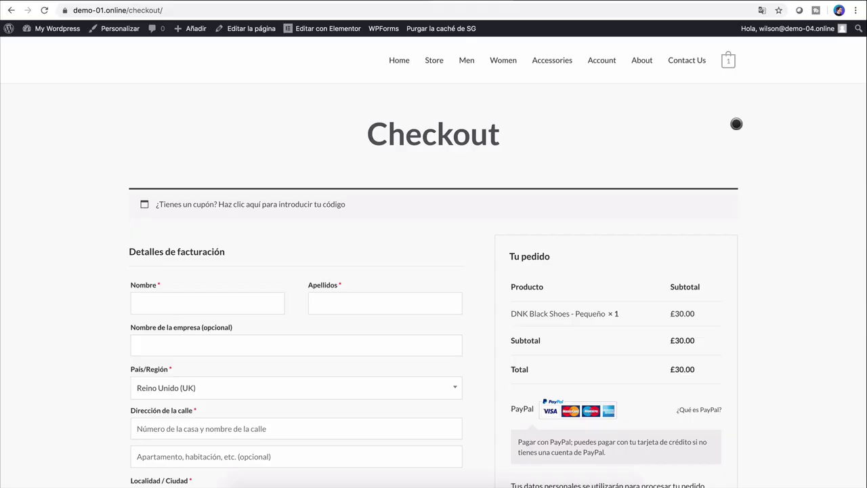
{"action": "left_click", "coordinate": [695, 61]}
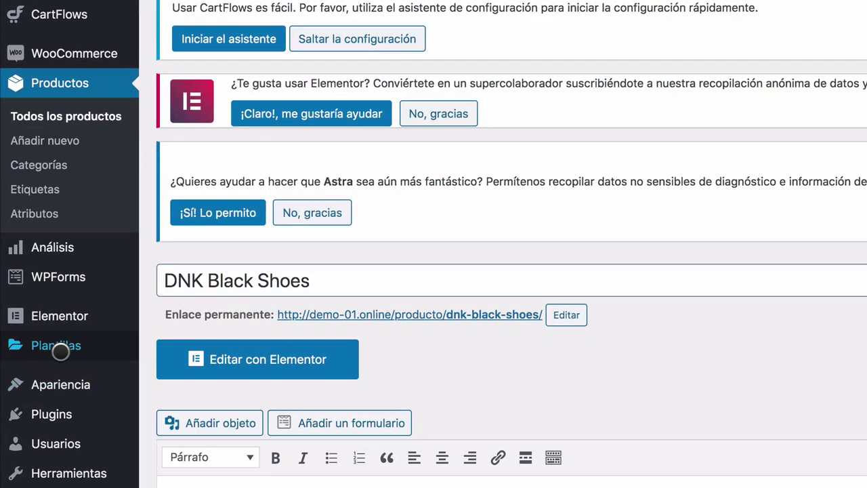
Step: On the Menus screen, relabel the Home menu item to Inicio
{"action": "mouse_move", "coordinate": [41, 364]}
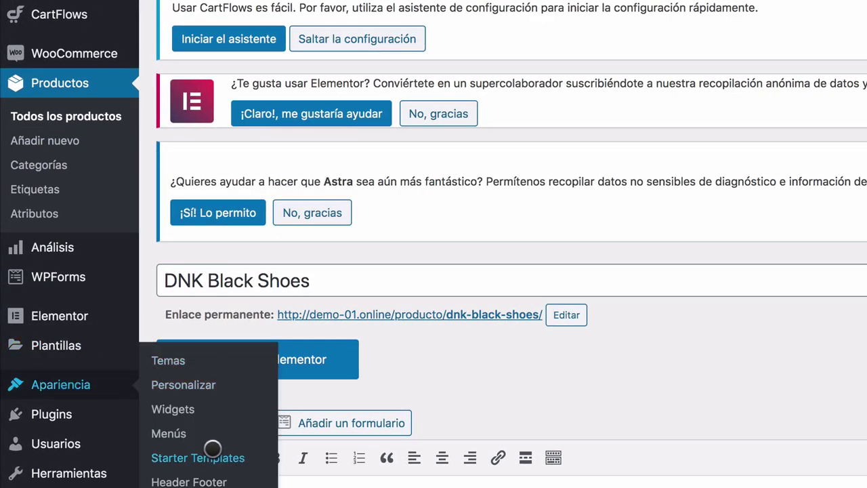
{"action": "left_click", "coordinate": [193, 433]}
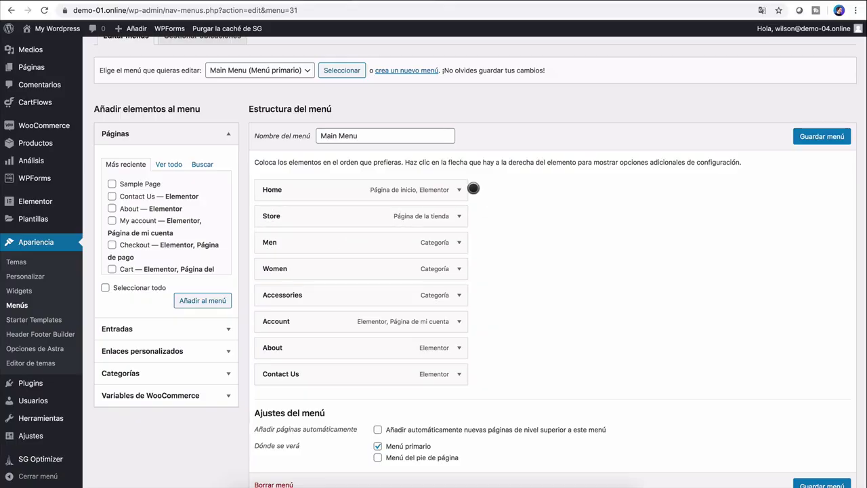
{"action": "left_click", "coordinate": [459, 190]}
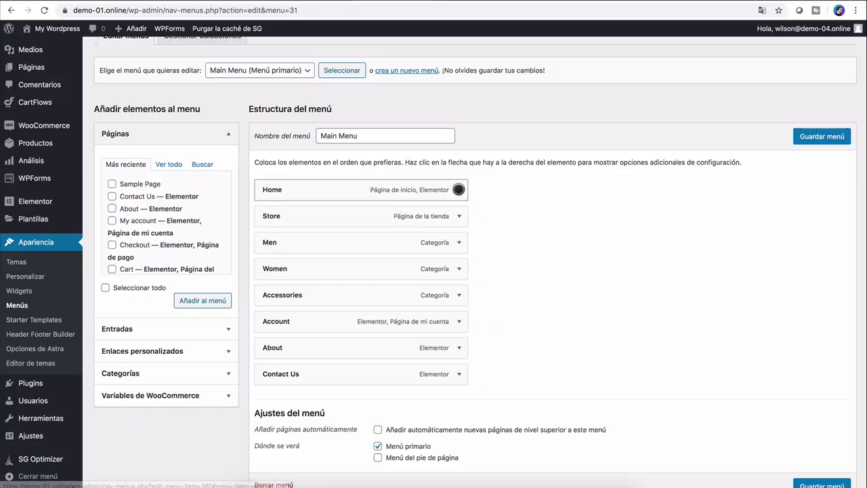
{"action": "left_click", "coordinate": [281, 227]}
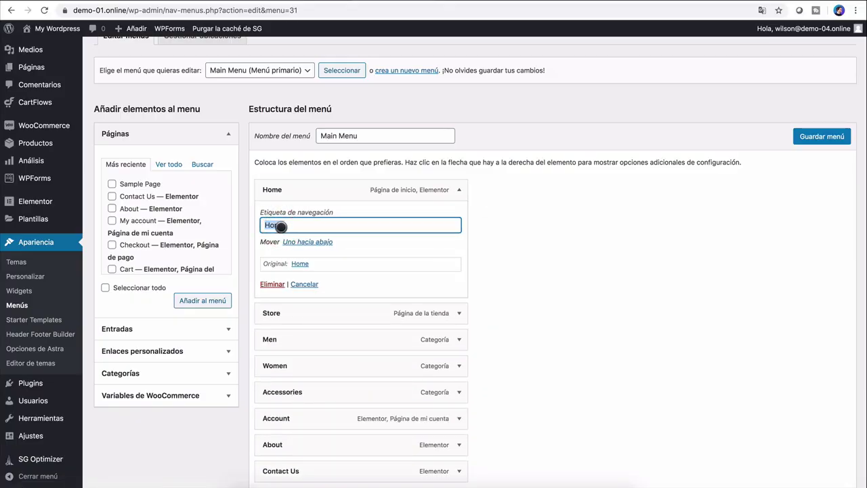
{"action": "type", "text": "Inii"}
{"action": "key", "text": "BackSpace"}
{"action": "type", "text": "cio"}
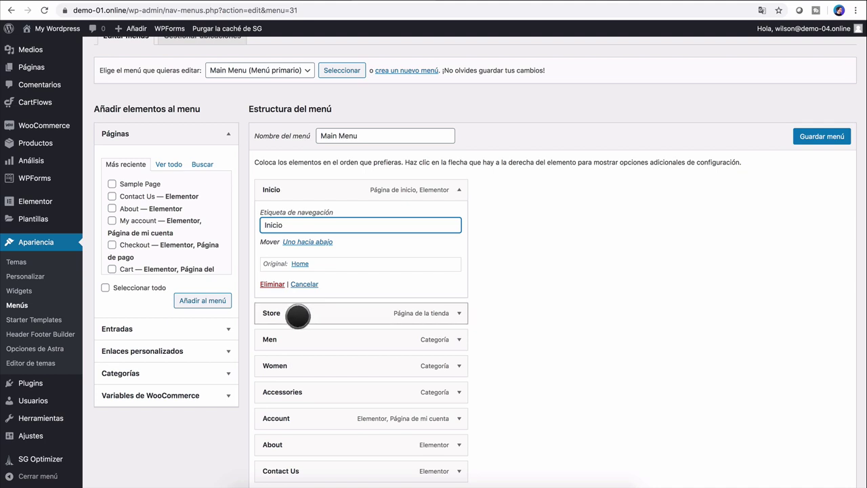
Step: Relabel Store to Tienda, save the menu, and reload the site
{"action": "left_click", "coordinate": [462, 313]}
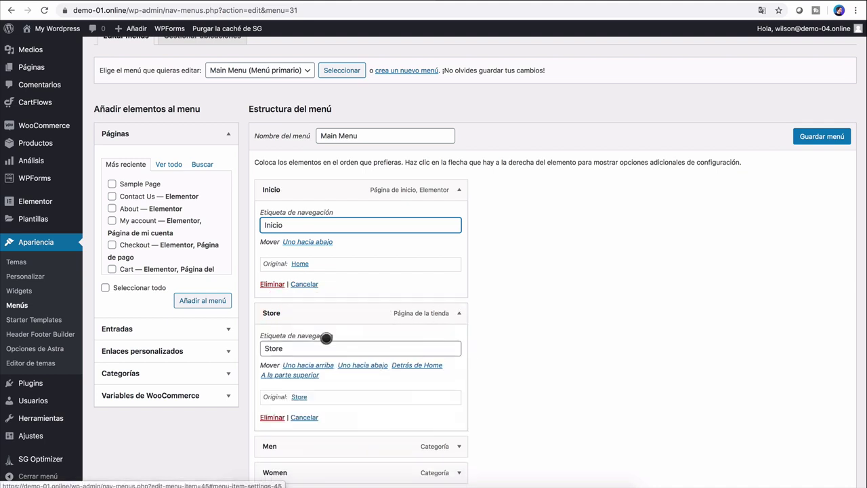
{"action": "double_click", "coordinate": [307, 347]}
{"action": "type", "text": "Tienda"}
{"action": "scroll", "coordinate": [526, 410], "scroll_direction": "down", "scroll_amount": 4}
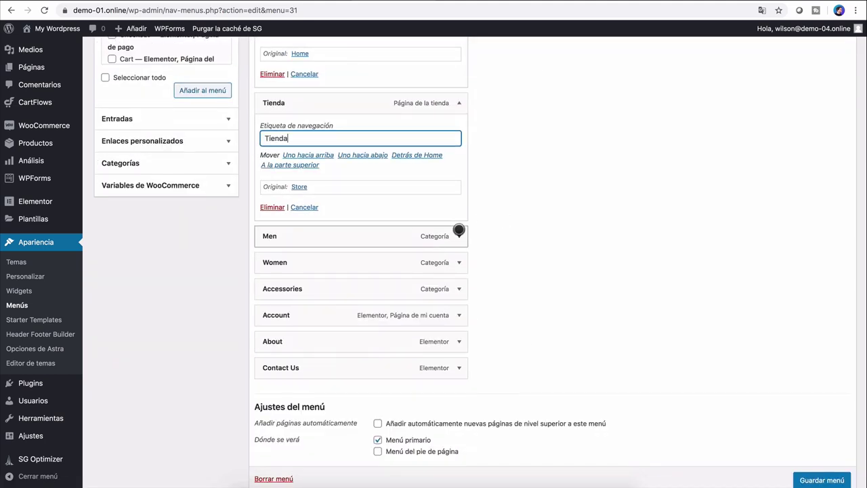
{"action": "left_click", "coordinate": [458, 235]}
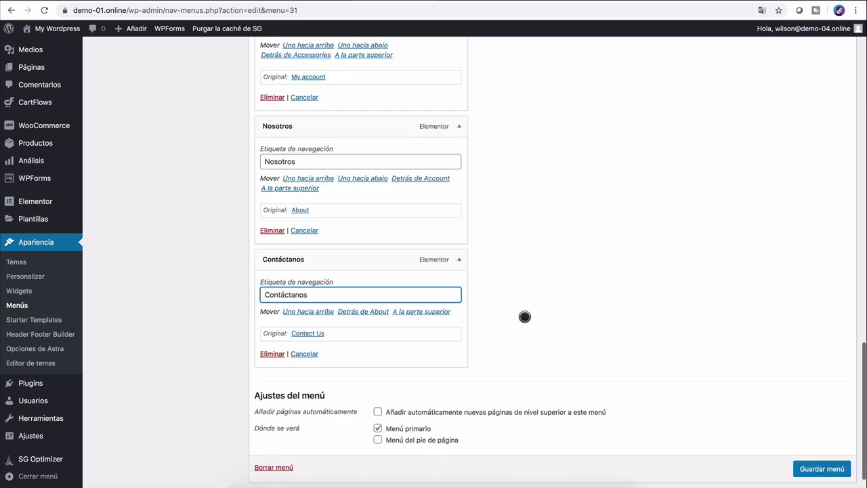
{"action": "scroll", "coordinate": [524, 316], "scroll_direction": "down", "scroll_amount": 1}
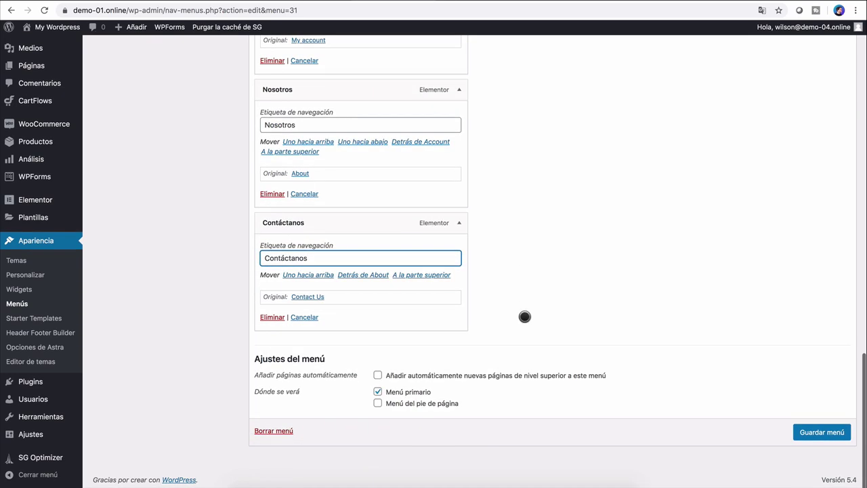
{"action": "left_click", "coordinate": [826, 437]}
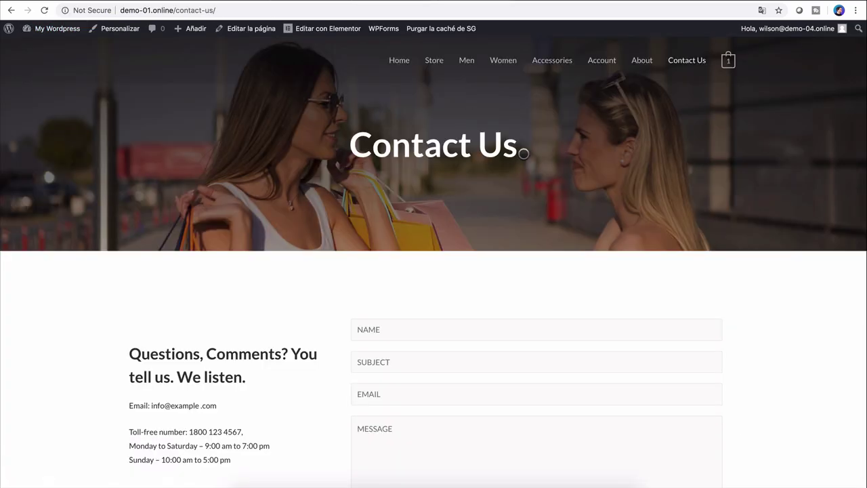
{"action": "key", "text": "super+r"}
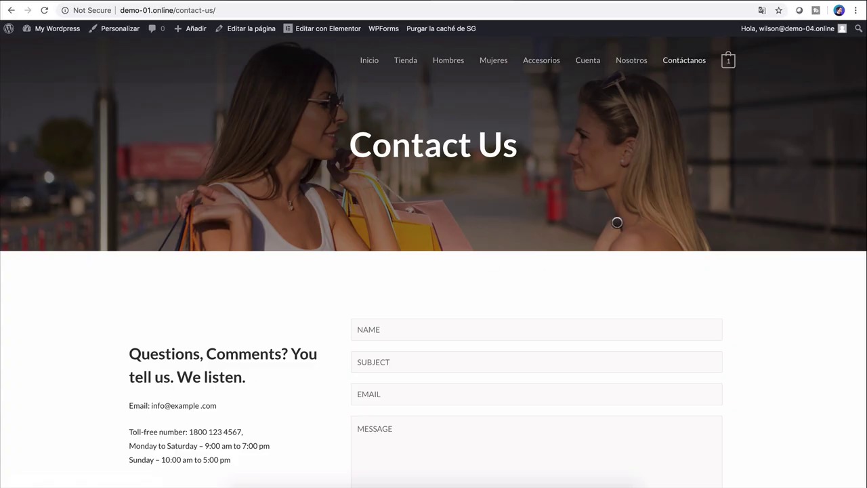
Step: Open Contact Us in Elementor and bring up the form widget's Editar Shortcode panel
{"action": "scroll", "coordinate": [488, 195], "scroll_direction": "down", "scroll_amount": 5}
{"action": "scroll", "coordinate": [488, 194], "scroll_direction": "up", "scroll_amount": 5}
{"action": "left_click", "coordinate": [329, 29]}
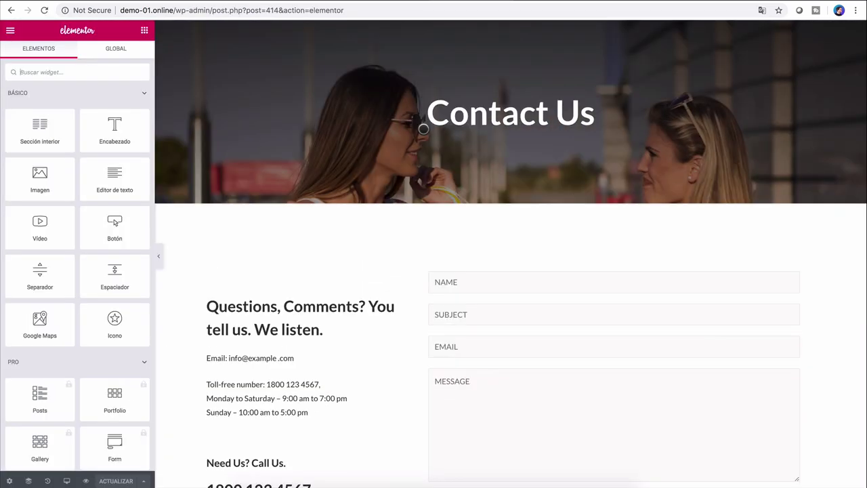
{"action": "scroll", "coordinate": [494, 304], "scroll_direction": "down", "scroll_amount": 3}
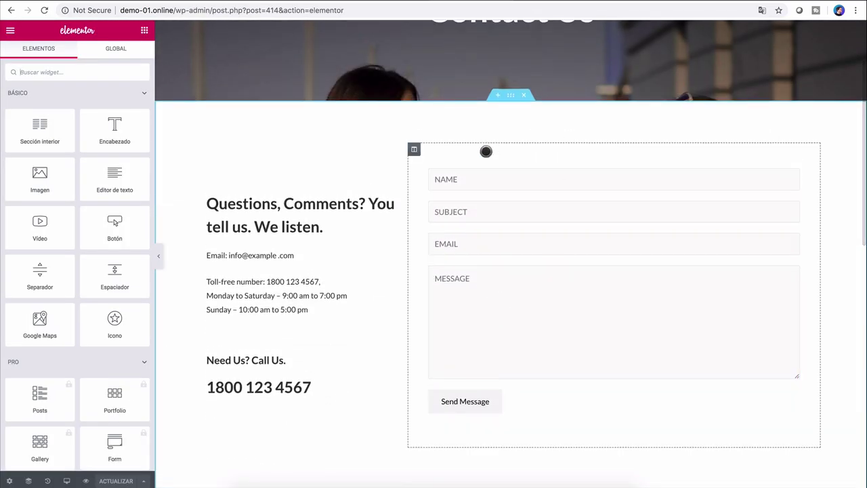
{"action": "left_click", "coordinate": [478, 157]}
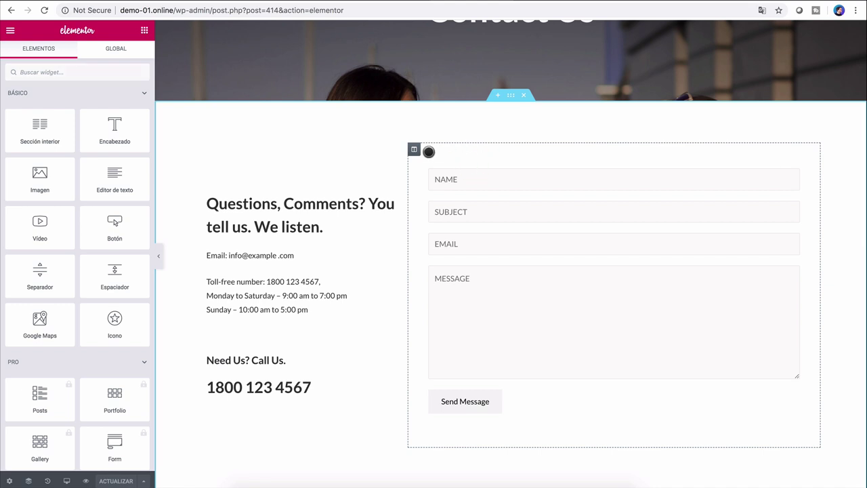
{"action": "left_click", "coordinate": [428, 151]}
{"action": "left_click", "coordinate": [495, 163]}
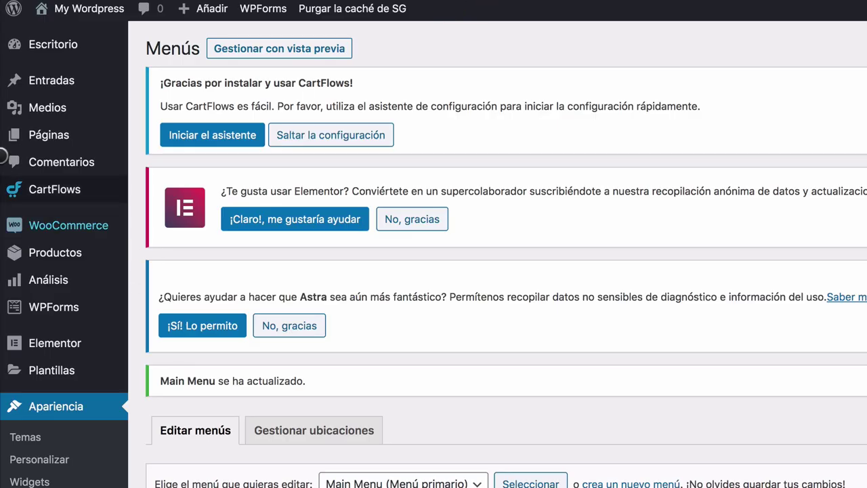
Step: Open the WPForms overview and select the Contact Us shortcode [wpforms id="3061"]
{"action": "mouse_move", "coordinate": [57, 319]}
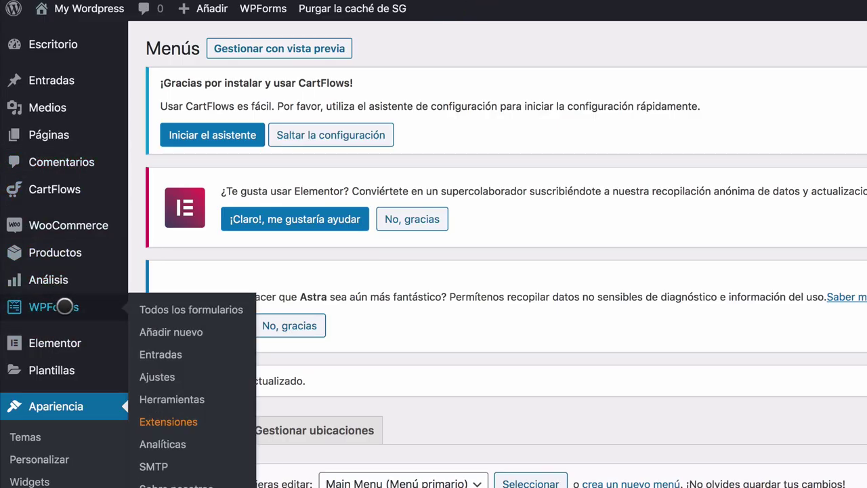
{"action": "left_click", "coordinate": [64, 307]}
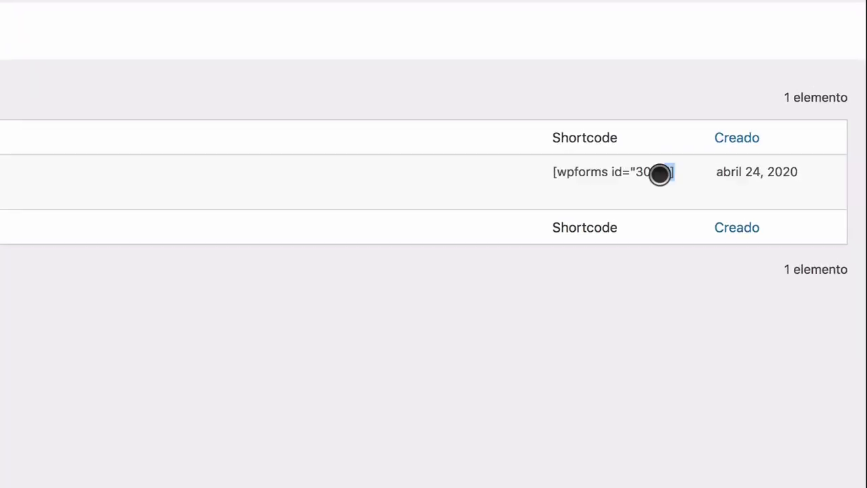
{"action": "left_click_drag", "start_coordinate": [765, 201], "coordinate": [711, 200]}
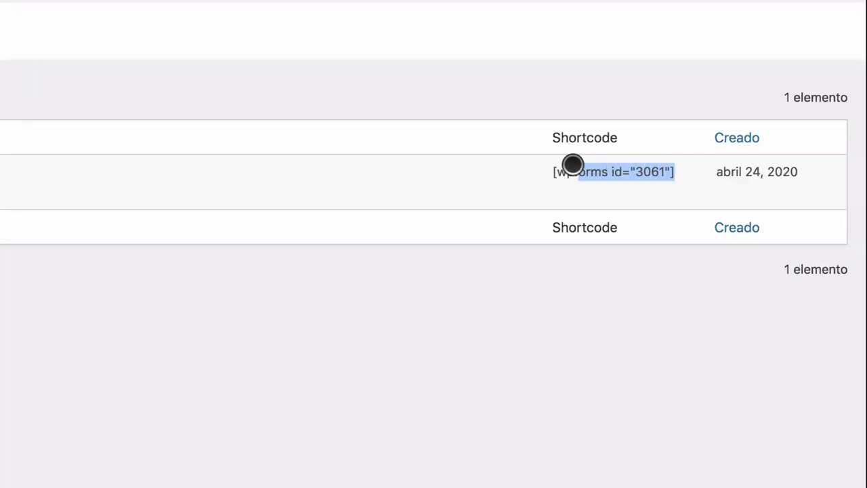
{"action": "left_click_drag", "start_coordinate": [572, 165], "coordinate": [547, 169]}
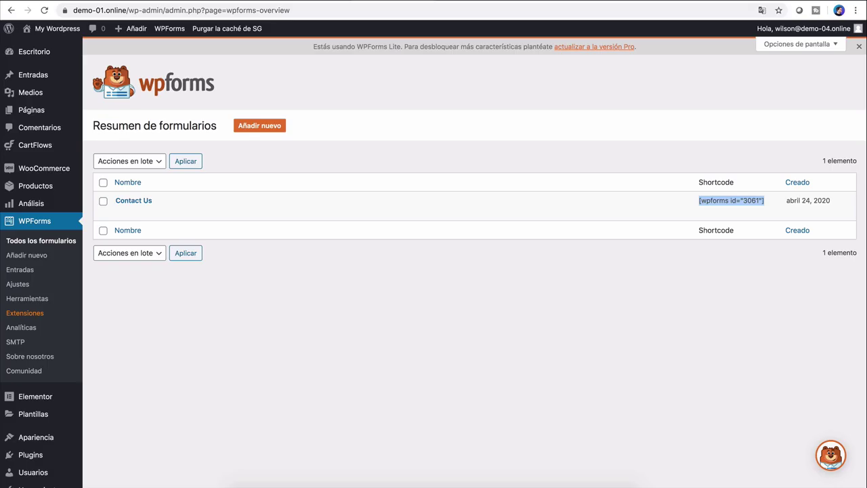
{"action": "left_click", "coordinate": [133, 200]}
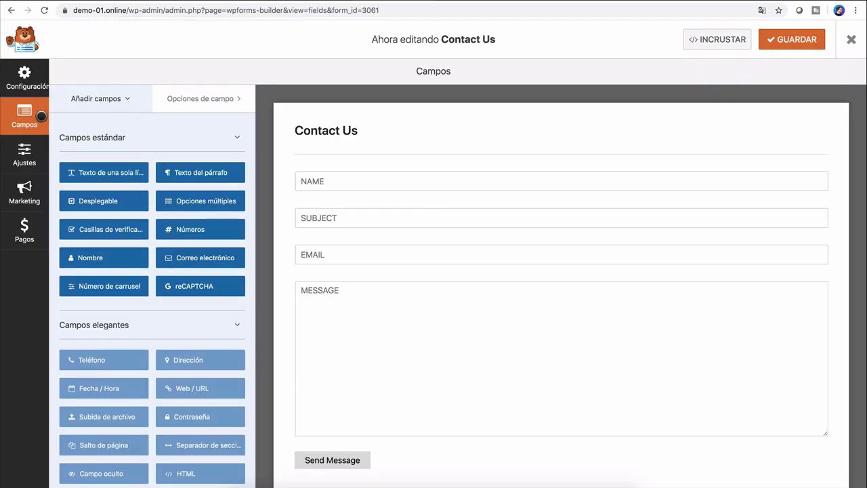
{"action": "left_click", "coordinate": [16, 78]}
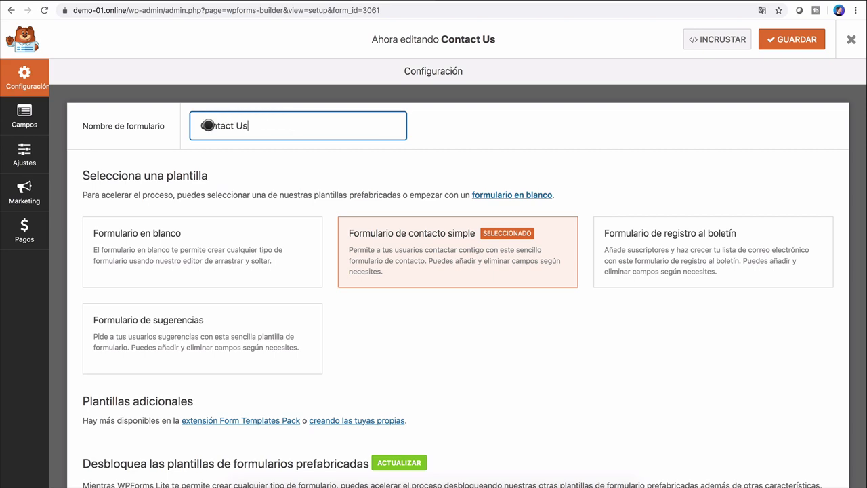
{"action": "scroll", "coordinate": [317, 271], "scroll_direction": "down", "scroll_amount": 3}
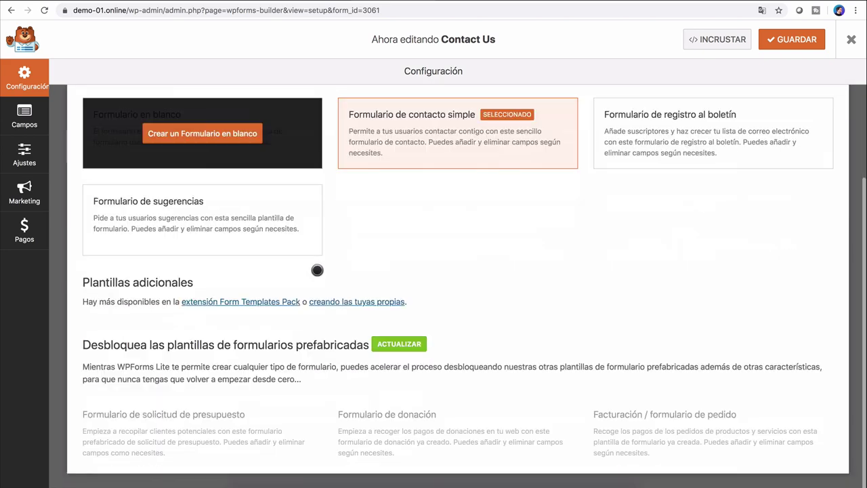
{"action": "left_click", "coordinate": [24, 117]}
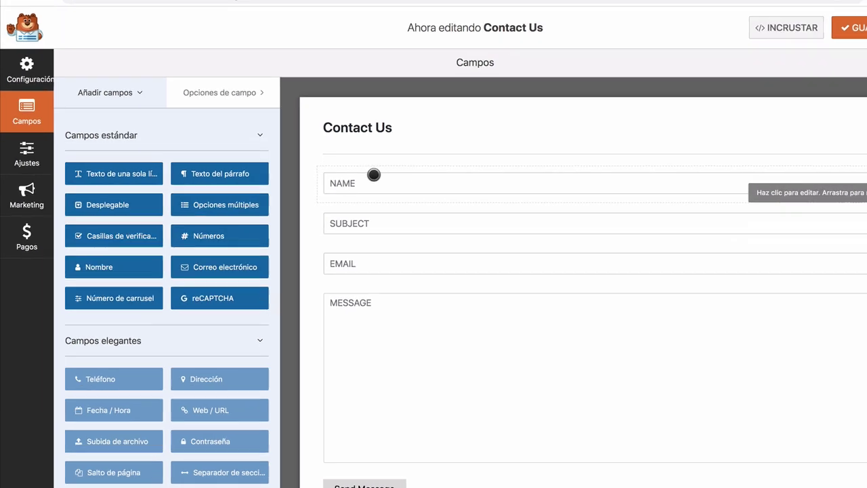
{"action": "left_click", "coordinate": [353, 180]}
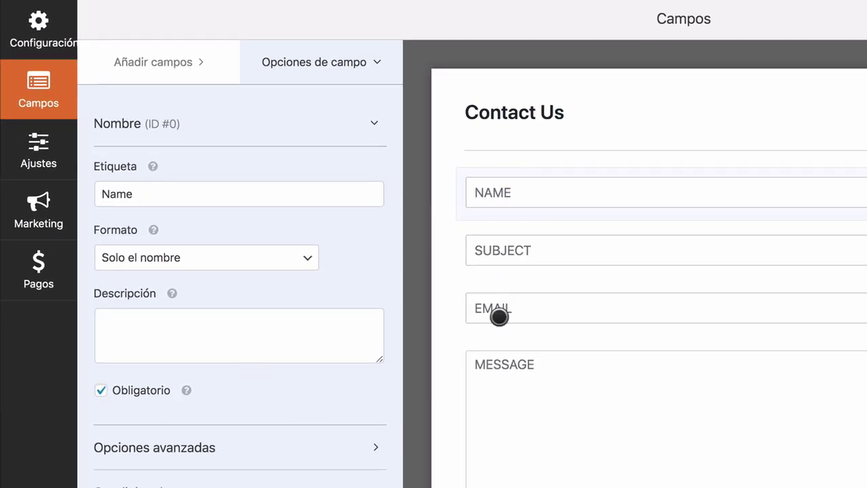
{"action": "left_click", "coordinate": [369, 444]}
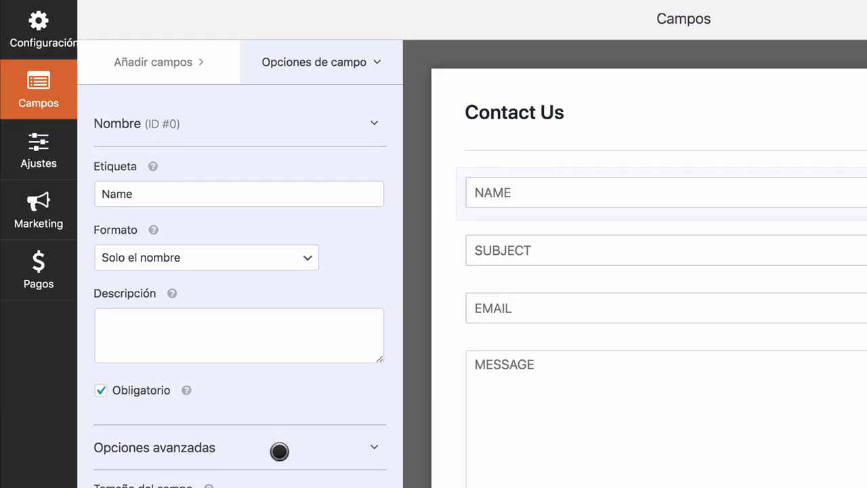
{"action": "scroll", "coordinate": [212, 479], "scroll_direction": "down", "scroll_amount": 4}
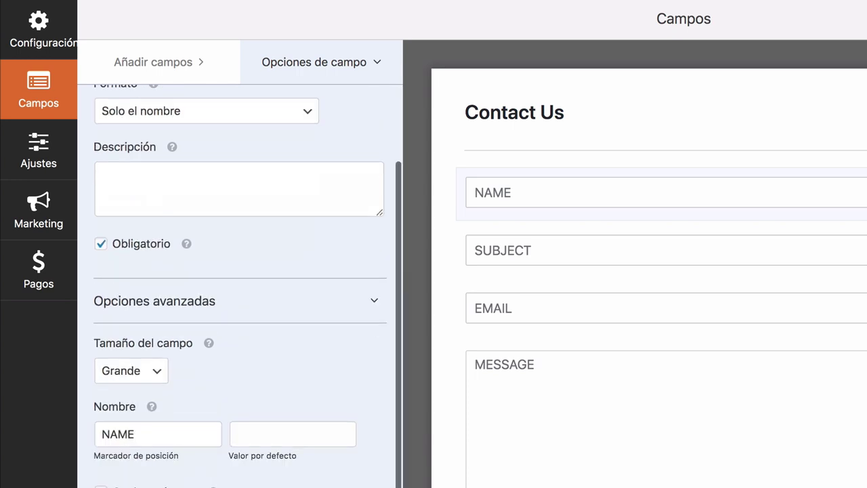
{"action": "double_click", "coordinate": [129, 437]}
{"action": "type", "text": "No"}
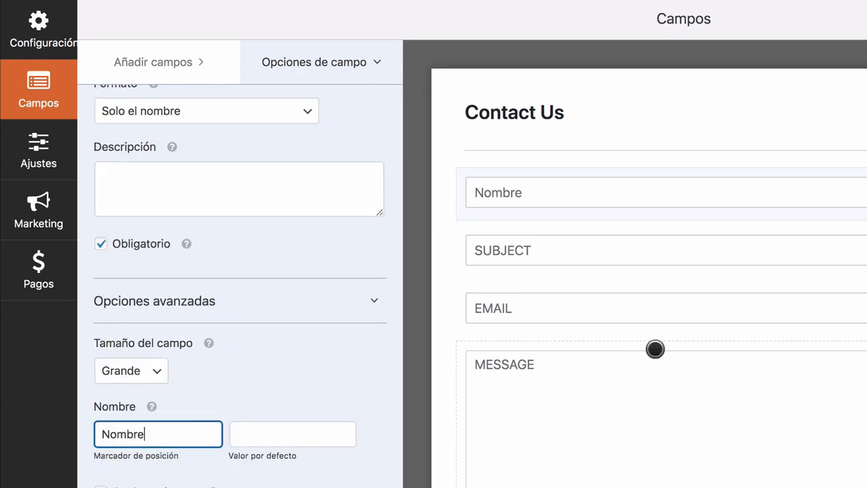
{"action": "type", "text": "mbre"}
{"action": "left_click", "coordinate": [571, 249]}
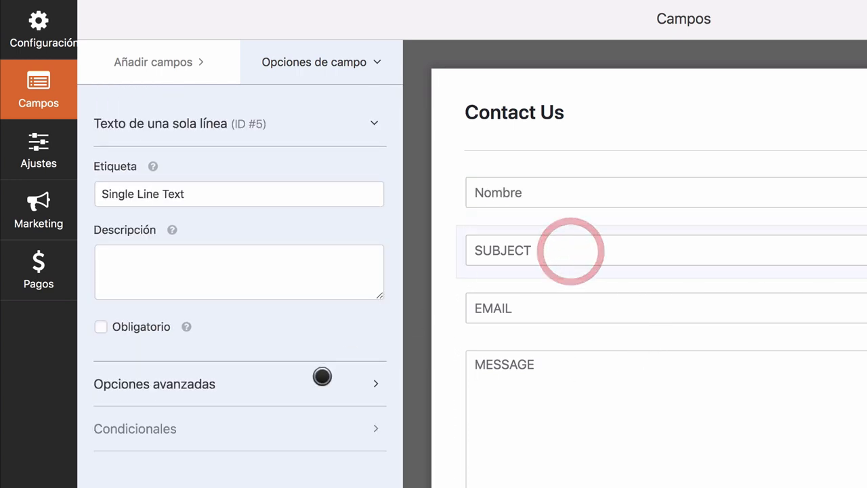
{"action": "left_click", "coordinate": [219, 375]}
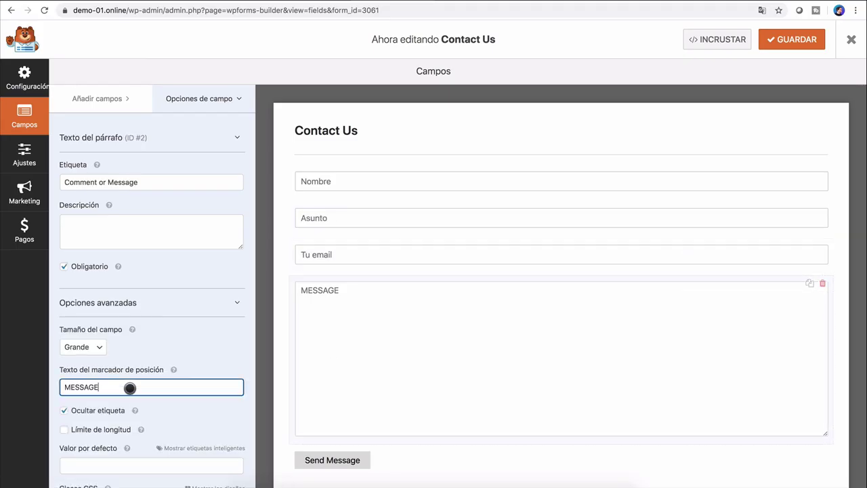
{"action": "type", "text": "Tu mensaje"}
{"action": "scroll", "coordinate": [277, 272], "scroll_direction": "down", "scroll_amount": 1}
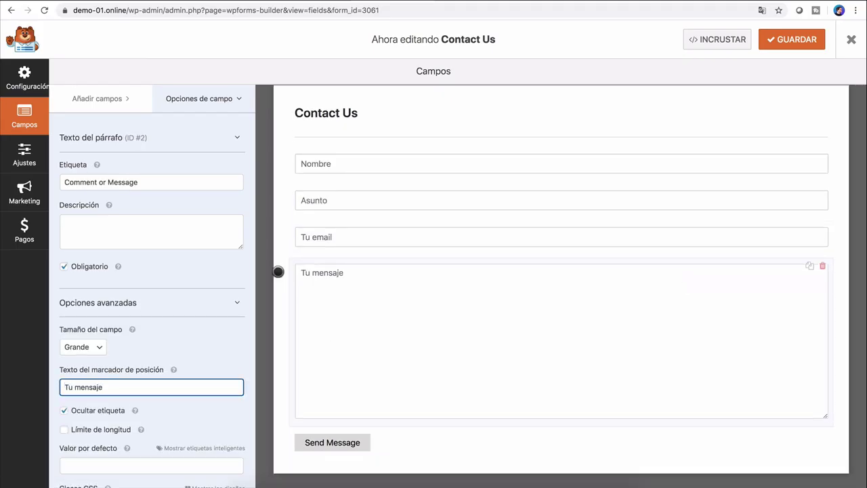
{"action": "left_click", "coordinate": [803, 41]}
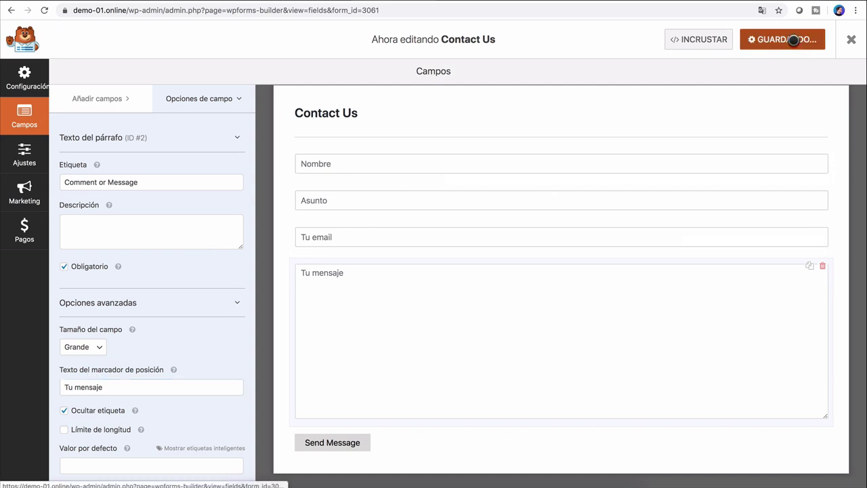
{"action": "left_click", "coordinate": [105, 98]}
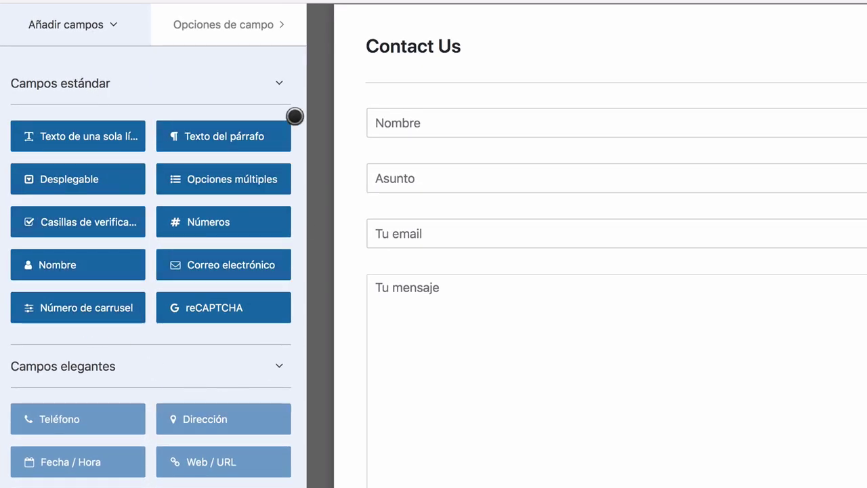
{"action": "scroll", "coordinate": [170, 298], "scroll_direction": "down", "scroll_amount": 3}
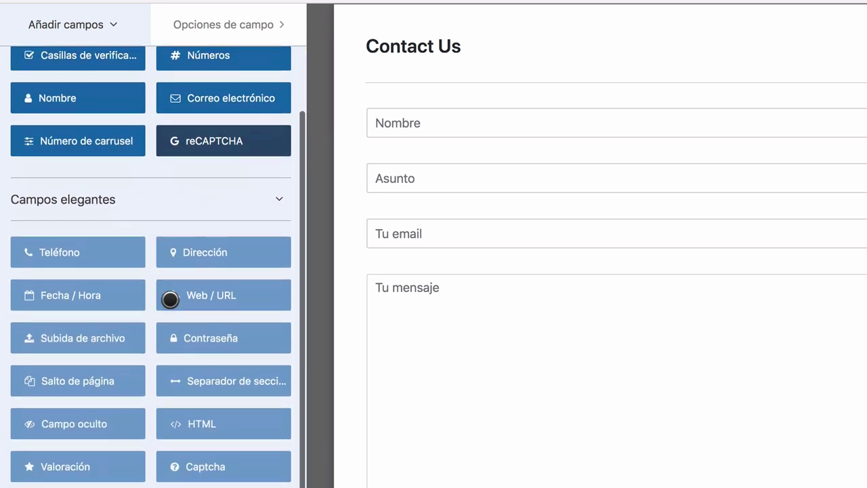
{"action": "scroll", "coordinate": [170, 299], "scroll_direction": "down", "scroll_amount": 1}
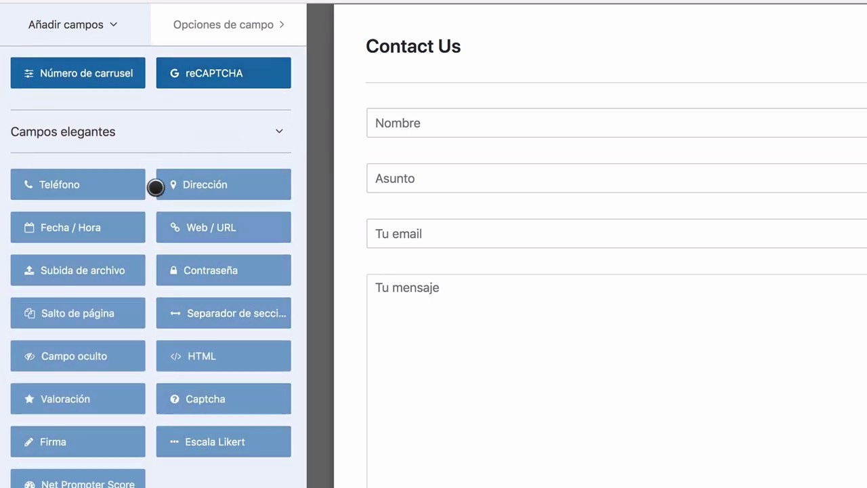
{"action": "scroll", "coordinate": [132, 434], "scroll_direction": "down", "scroll_amount": 2}
{"action": "scroll", "coordinate": [132, 435], "scroll_direction": "up", "scroll_amount": 4}
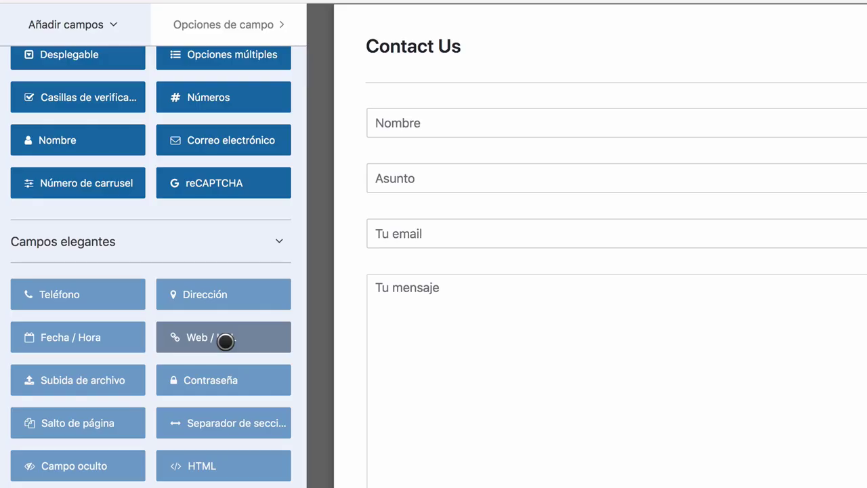
{"action": "scroll", "coordinate": [225, 342], "scroll_direction": "up", "scroll_amount": 4}
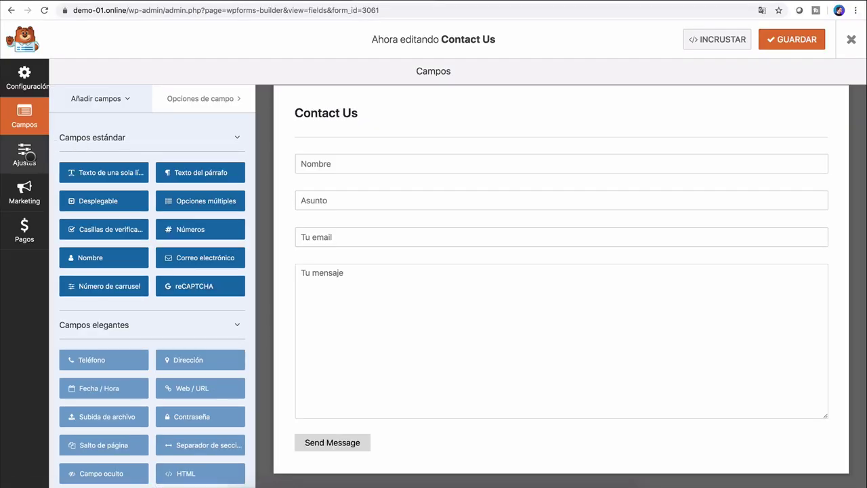
Step: In the form's General settings, set the submit button text to 'Enviar mensaje' and the processing text to 'Snviando...'
{"action": "left_click", "coordinate": [24, 153]}
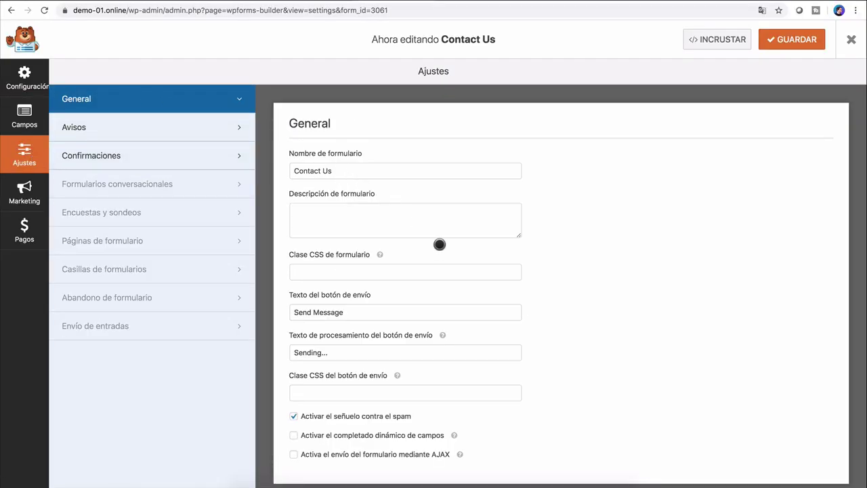
{"action": "scroll", "coordinate": [440, 244], "scroll_direction": "down", "scroll_amount": 1}
{"action": "left_click", "coordinate": [343, 302]}
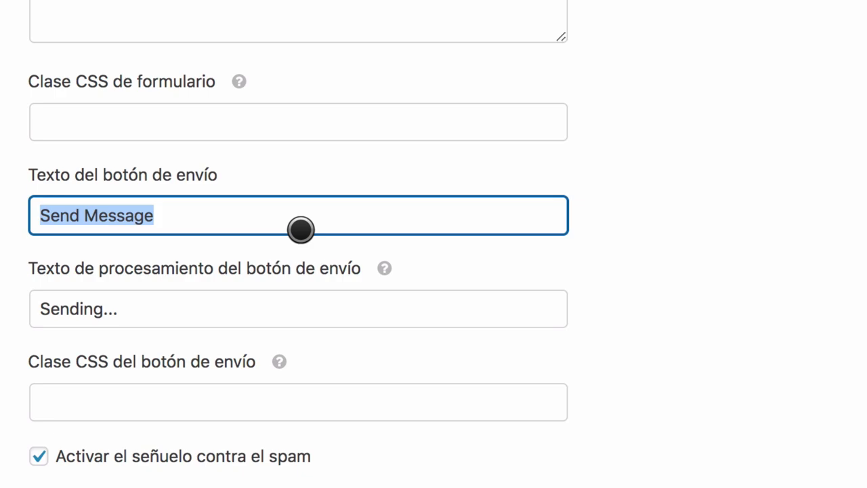
{"action": "type", "text": "Enviar mensaje"}
{"action": "left_click", "coordinate": [193, 294]}
{"action": "type", "text": "S"}
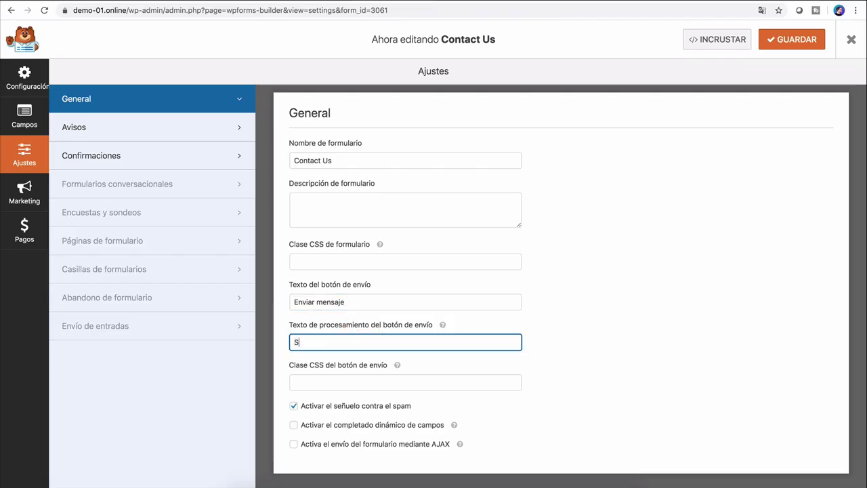
{"action": "type", "text": "nviando..."}
{"action": "left_click", "coordinate": [88, 120]}
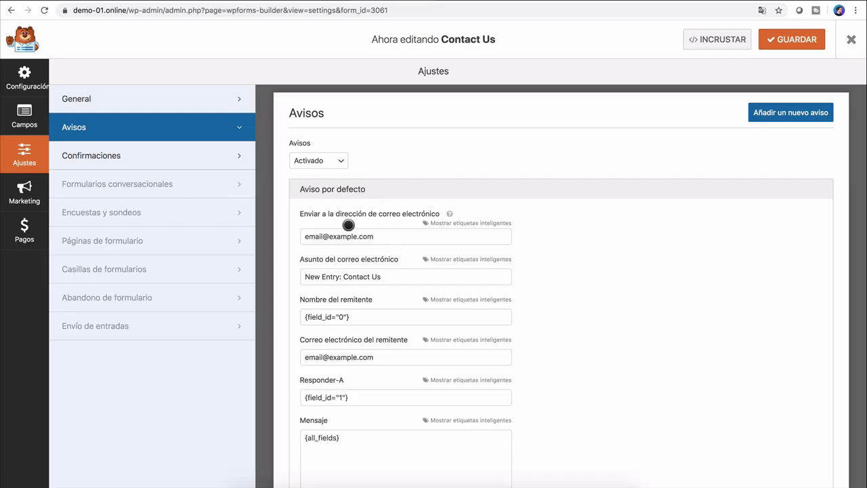
Step: Replace the notification's placeholder recipient with the owner's email address and save
{"action": "left_click", "coordinate": [203, 204]}
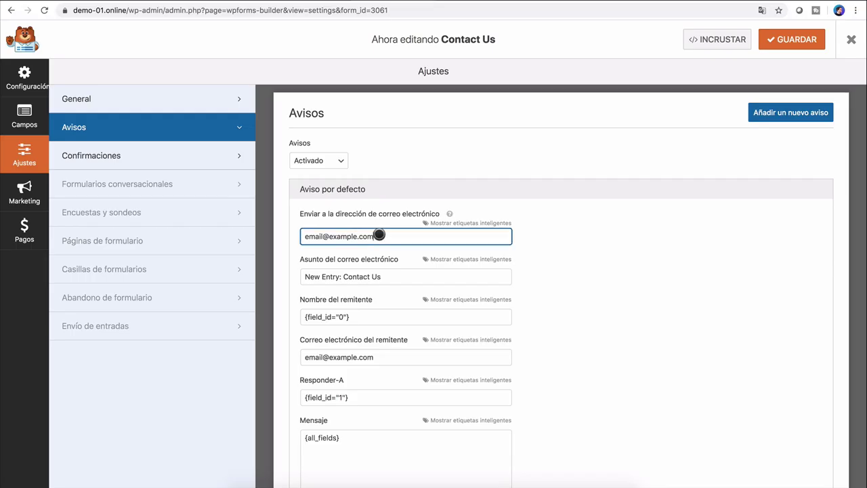
{"action": "triple_click", "coordinate": [379, 235]}
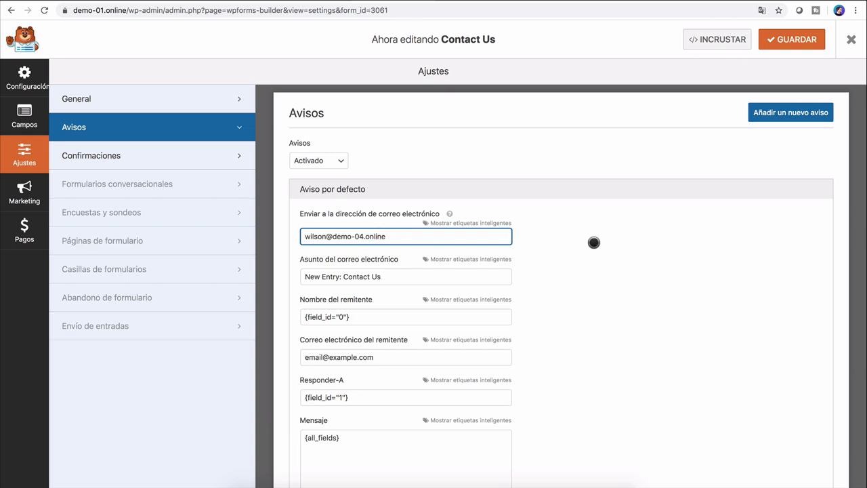
{"action": "scroll", "coordinate": [581, 296], "scroll_direction": "down", "scroll_amount": 2}
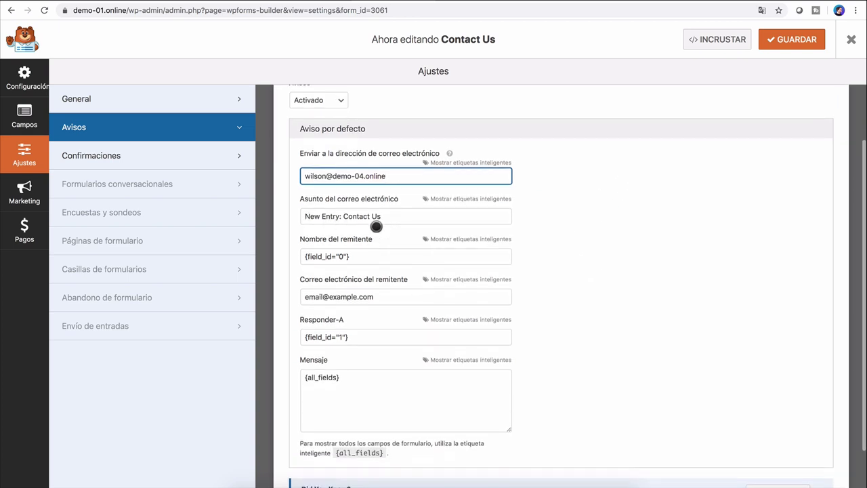
{"action": "scroll", "coordinate": [540, 319], "scroll_direction": "down", "scroll_amount": 2}
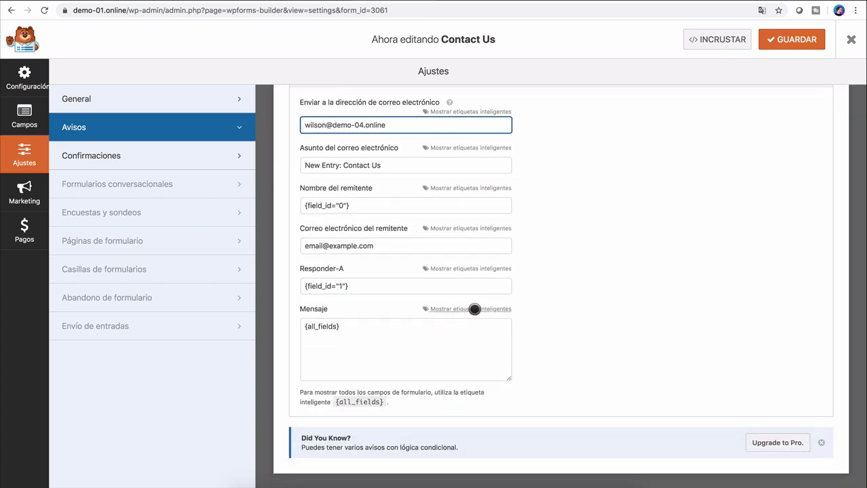
{"action": "scroll", "coordinate": [567, 254], "scroll_direction": "up", "scroll_amount": 4}
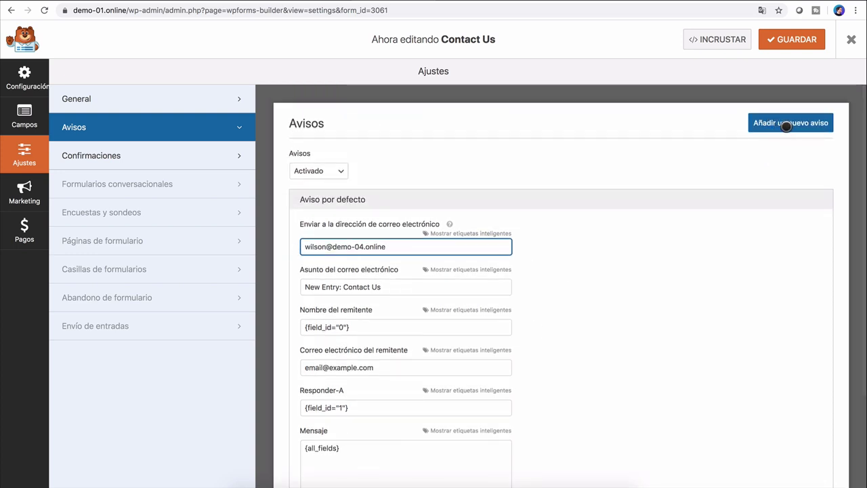
{"action": "left_click", "coordinate": [780, 38]}
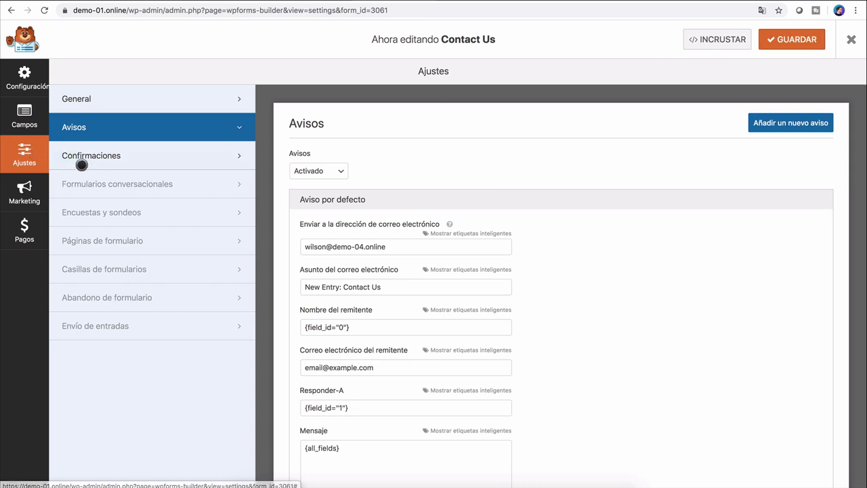
Step: Change the confirmation message to 'Gracias por contactarnos. Te enviaremos un correo en cuanto podamos' and save
{"action": "left_click", "coordinate": [105, 158]}
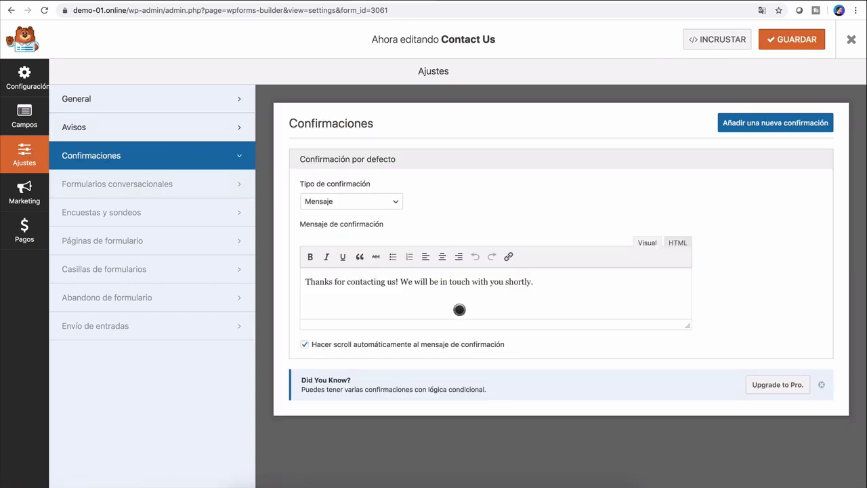
{"action": "triple_click", "coordinate": [381, 287]}
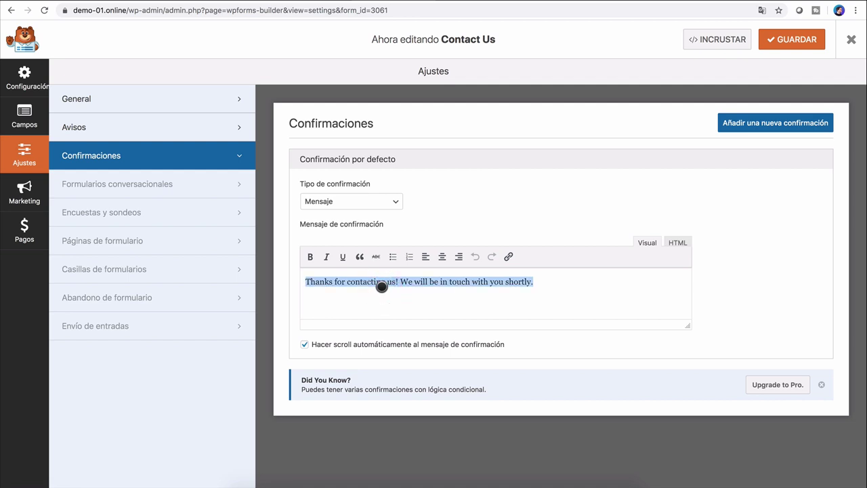
{"action": "type", "text": "Gracias por contactarnos. Te enviaremos un correo en cuanto podamos."}
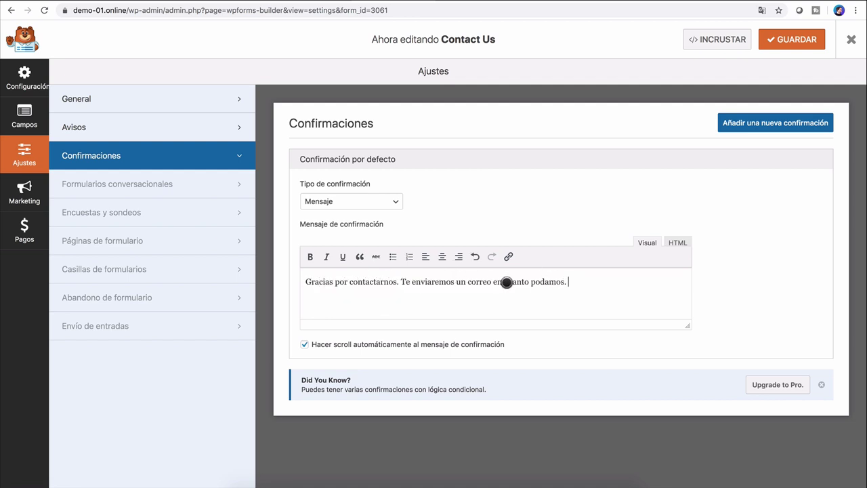
{"action": "left_click", "coordinate": [791, 40]}
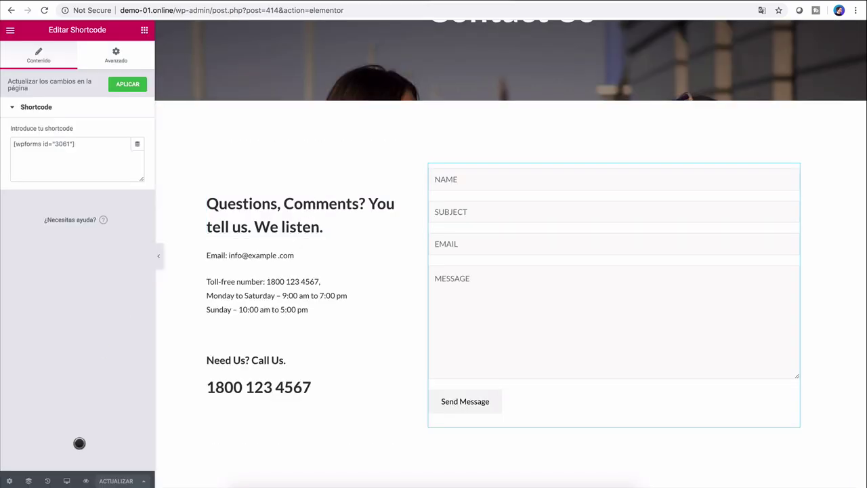
Step: Preview the Contact Us page, fill in the form fields and submit a test message
{"action": "left_click", "coordinate": [82, 481]}
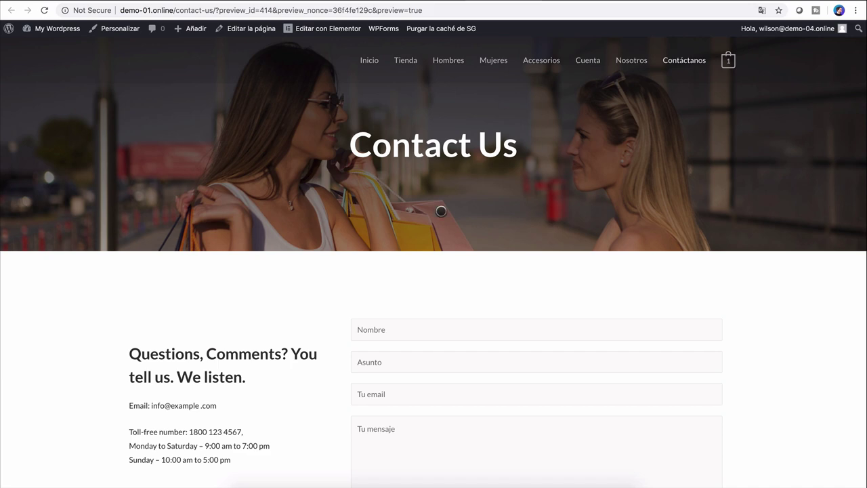
{"action": "scroll", "coordinate": [441, 211], "scroll_direction": "down", "scroll_amount": 5}
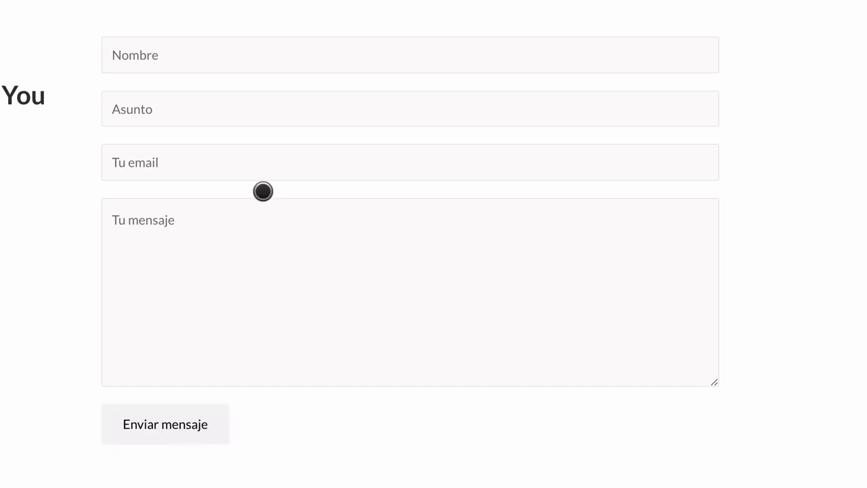
{"action": "left_click", "coordinate": [184, 60]}
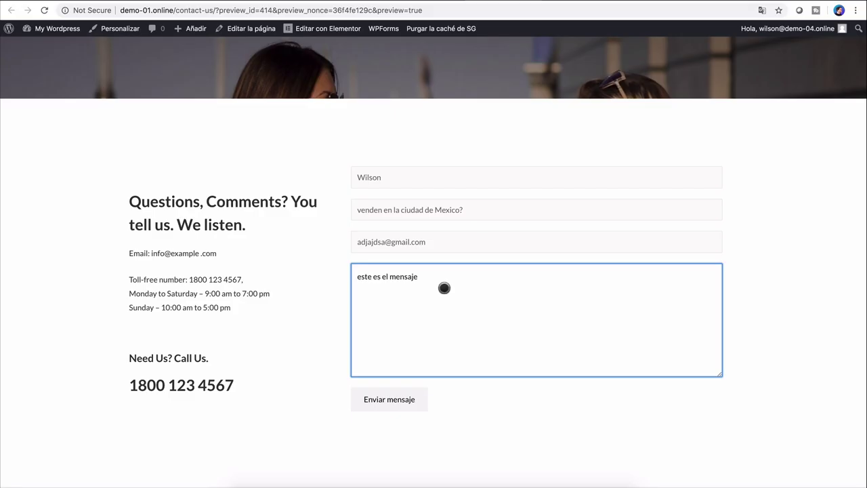
{"action": "left_click", "coordinate": [392, 400]}
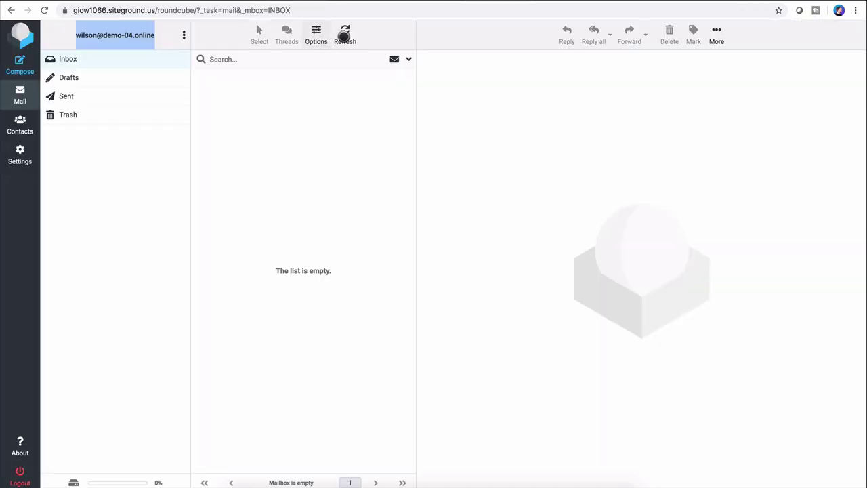
Step: Refresh the inbox and read the 'New Entry: Contact Us' email, highlighting the submitted subject
{"action": "left_click", "coordinate": [346, 32]}
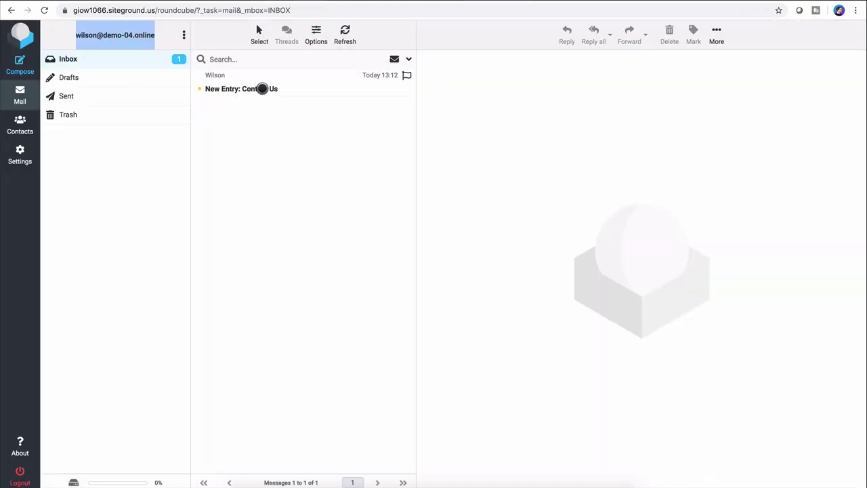
{"action": "left_click", "coordinate": [271, 86]}
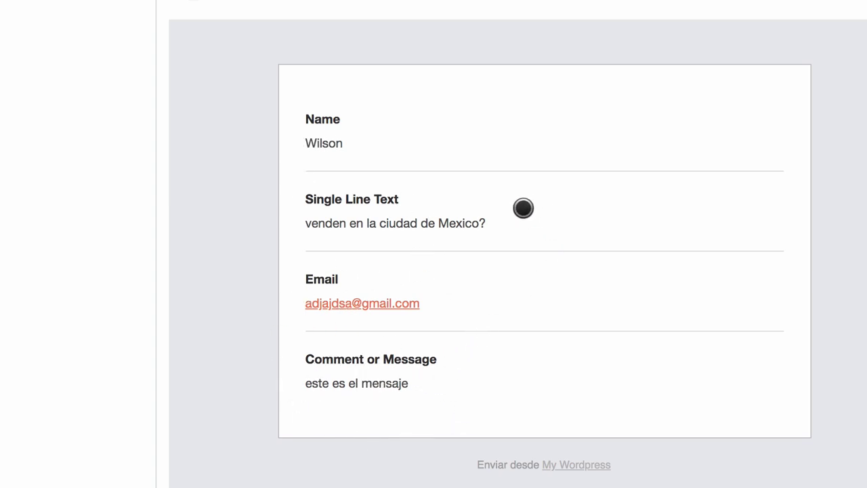
{"action": "left_click_drag", "start_coordinate": [472, 223], "coordinate": [327, 224]}
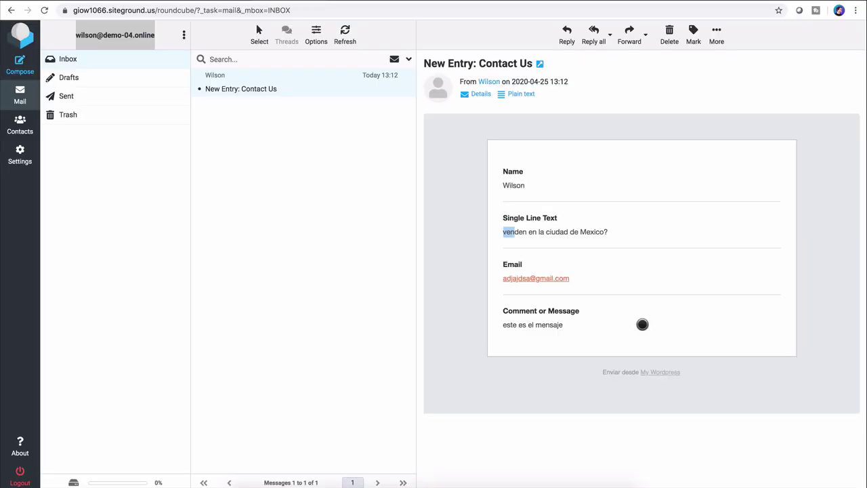
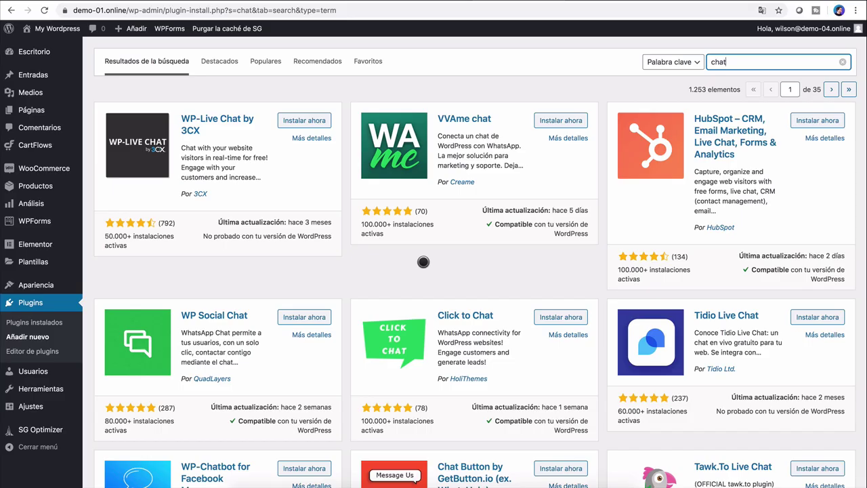
Step: Install and activate the VVAme chat plugin from its card in the plugin directory
{"action": "scroll", "coordinate": [523, 258], "scroll_direction": "down", "scroll_amount": 1}
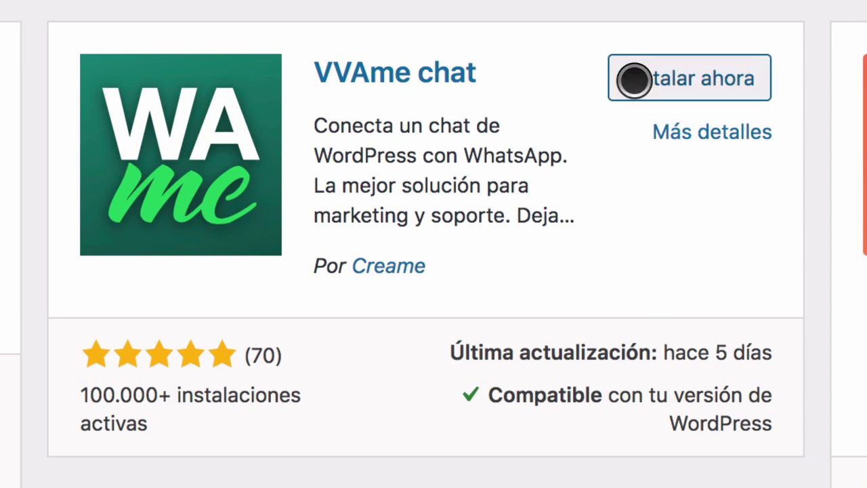
{"action": "left_click", "coordinate": [633, 80]}
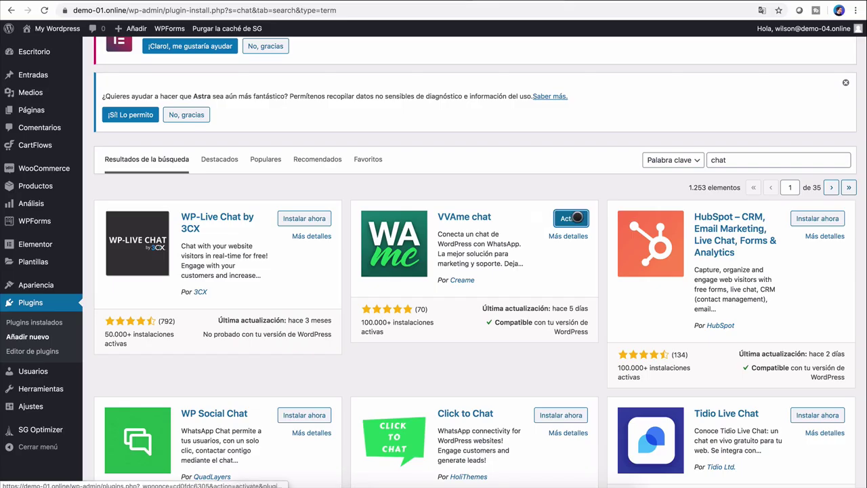
{"action": "left_click", "coordinate": [739, 75]}
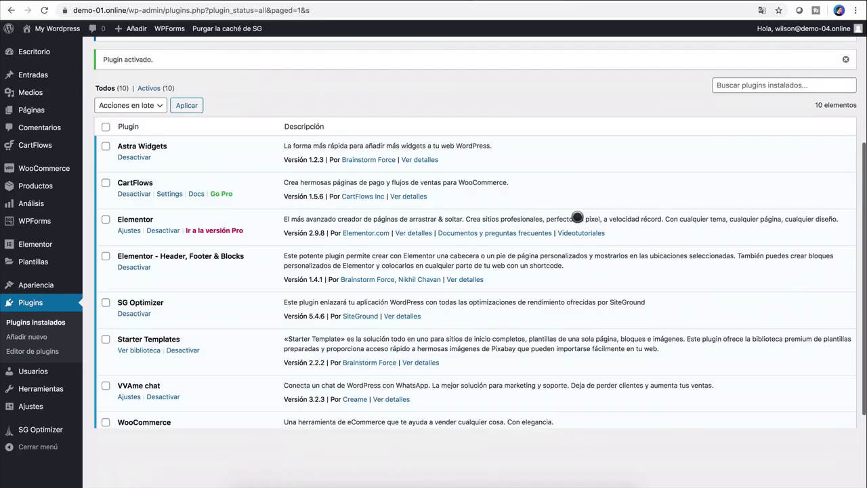
Step: Open the VVAme chat settings and start a new tooltip text beginning with '¿B'
{"action": "scroll", "coordinate": [577, 217], "scroll_direction": "down", "scroll_amount": 5}
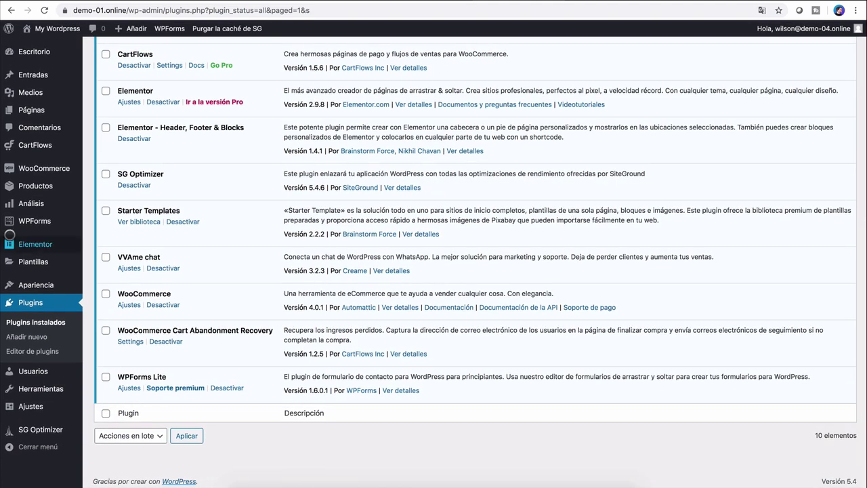
{"action": "left_click", "coordinate": [129, 268]}
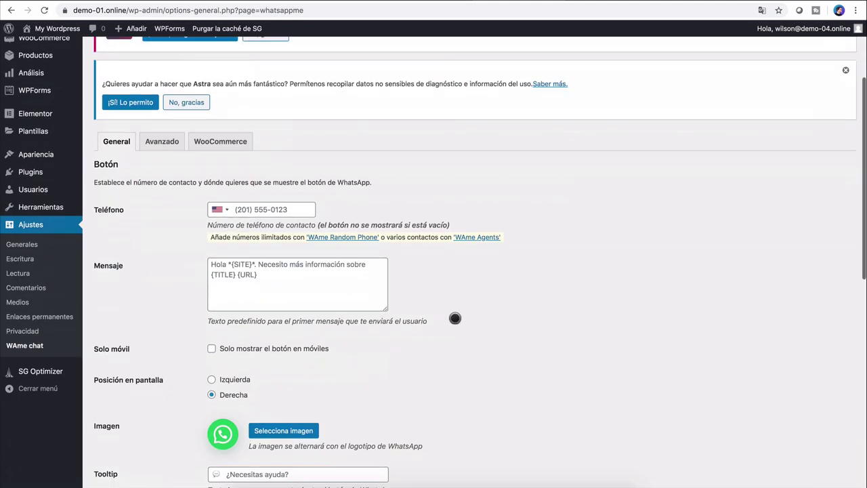
{"action": "scroll", "coordinate": [455, 317], "scroll_direction": "down", "scroll_amount": 5}
{"action": "scroll", "coordinate": [454, 318], "scroll_direction": "up", "scroll_amount": 4}
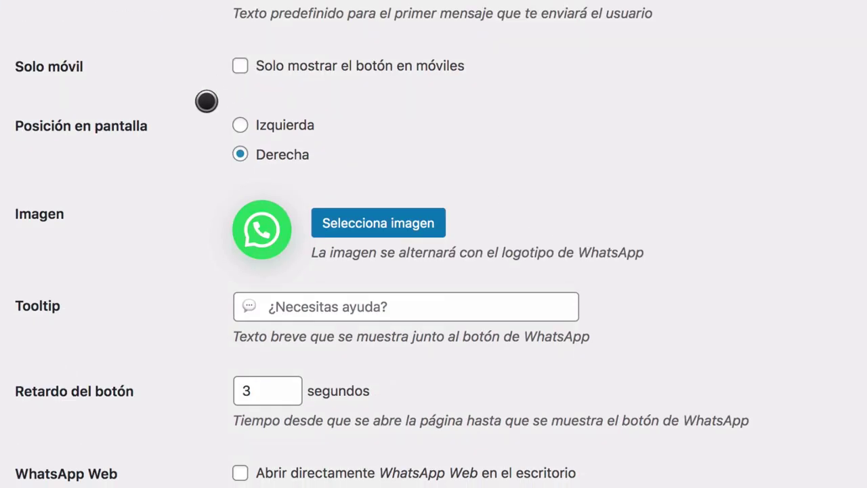
{"action": "scroll", "coordinate": [585, 272], "scroll_direction": "down", "scroll_amount": 3}
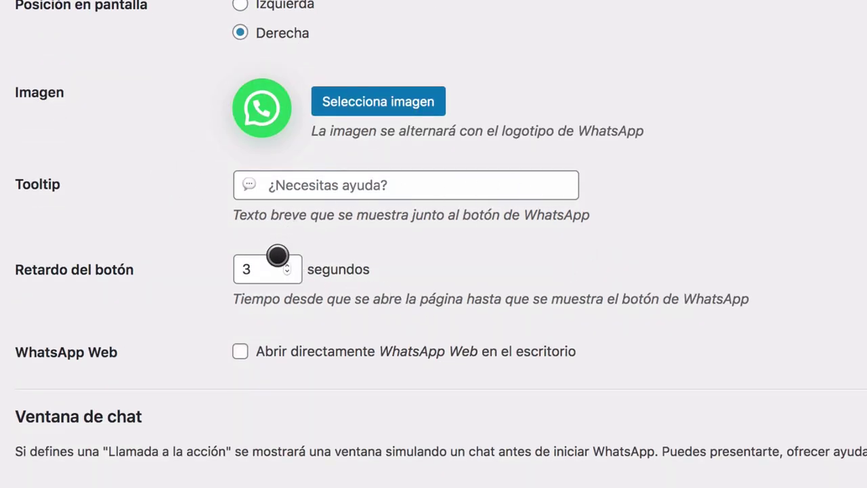
{"action": "left_click", "coordinate": [410, 186]}
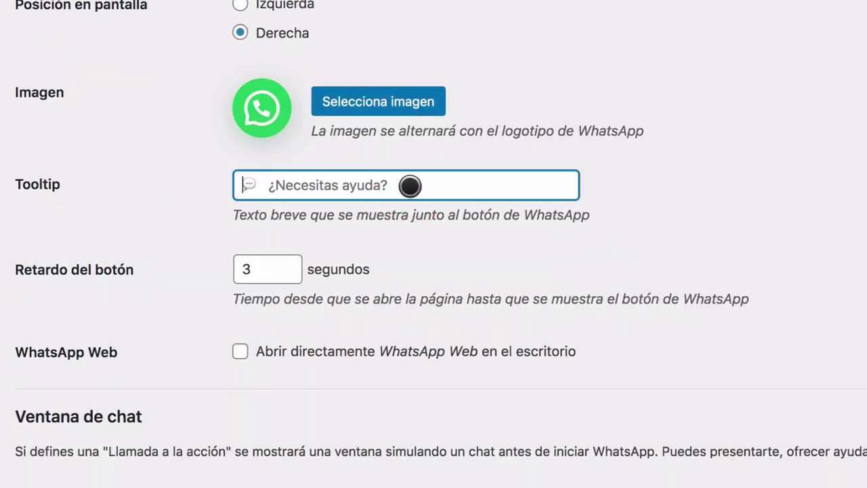
{"action": "type", "text": "¿B"}
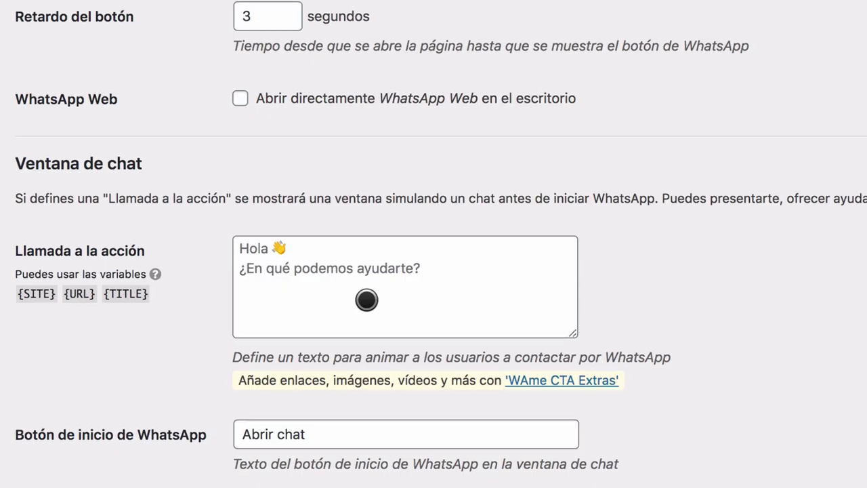
Step: Set the call-to-action greeting to 'Hola, ¿En qué podemos ayudarte?', save, and visit the site
{"action": "scroll", "coordinate": [367, 300], "scroll_direction": "down", "scroll_amount": 1}
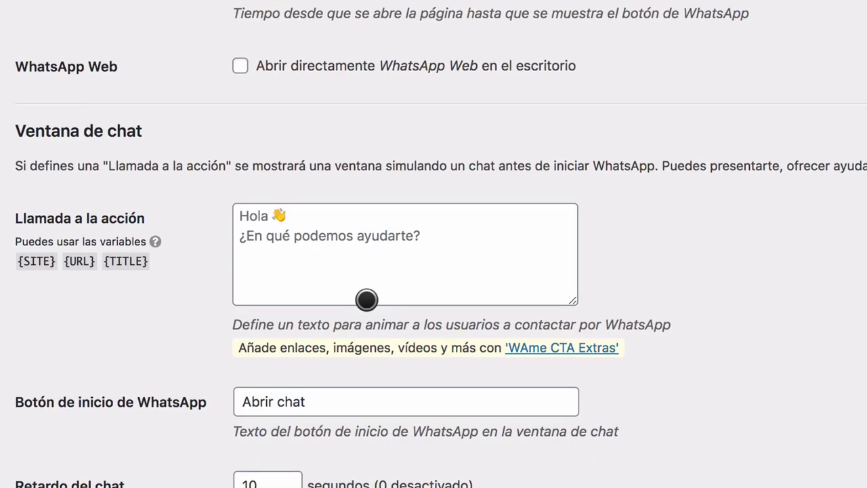
{"action": "left_click", "coordinate": [327, 223]}
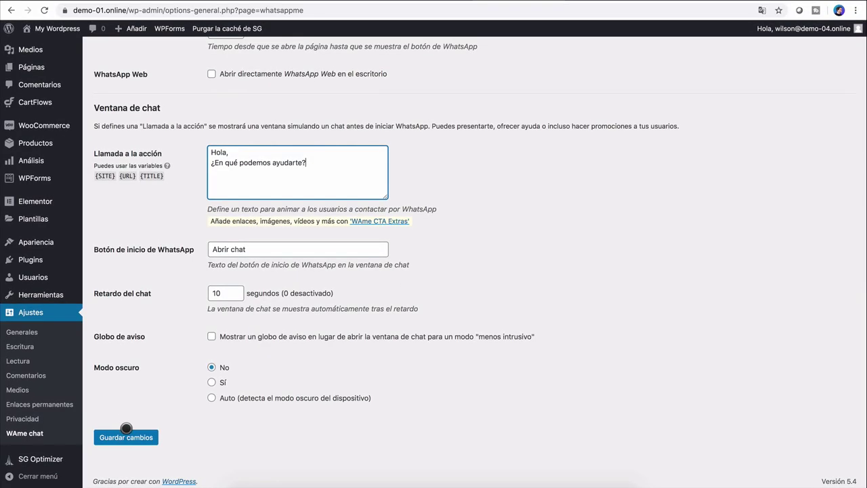
{"action": "left_click", "coordinate": [123, 432]}
{"action": "mouse_move", "coordinate": [55, 29]}
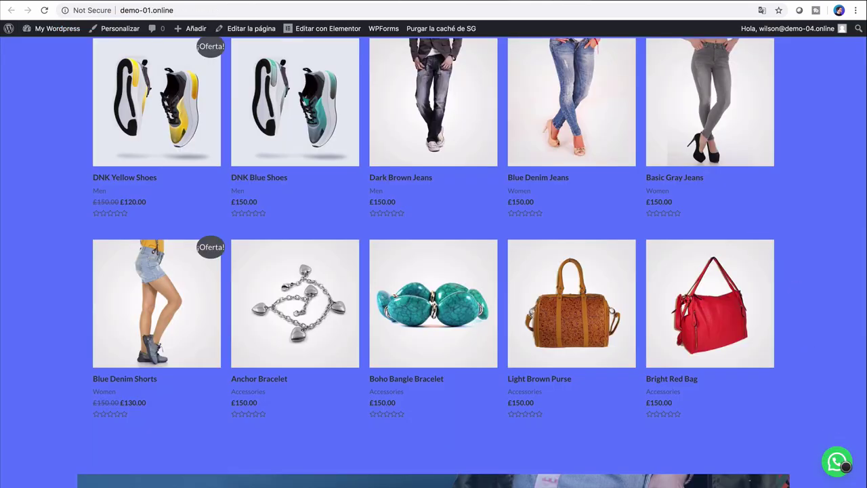
Step: Open a WhatsApp chat from the store's bubble, then close the WhatsApp page
{"action": "scroll", "coordinate": [810, 376], "scroll_direction": "up", "scroll_amount": 2}
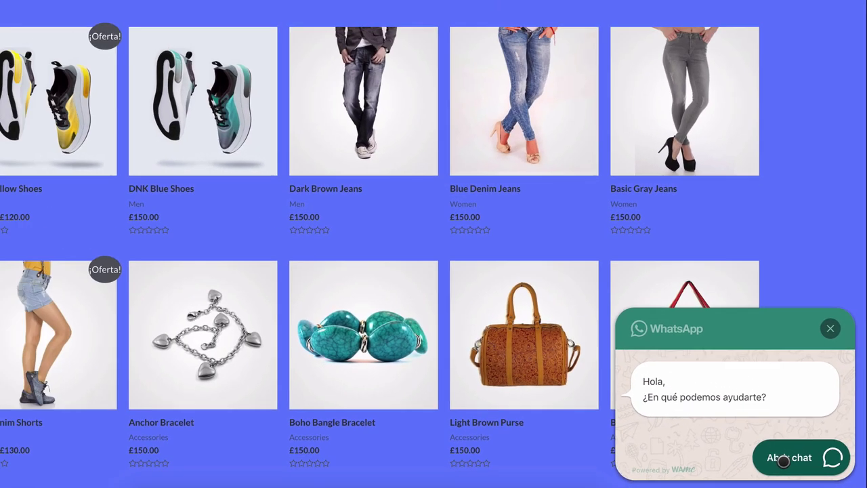
{"action": "left_click", "coordinate": [783, 460]}
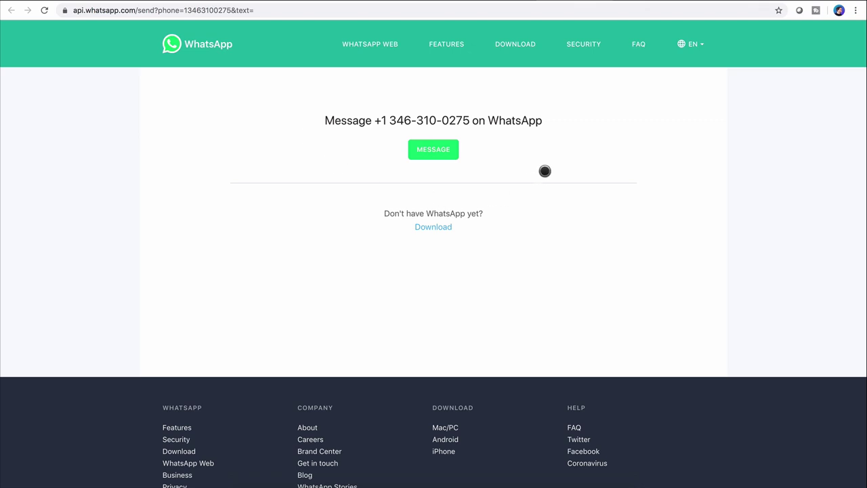
{"action": "key", "text": "ctrl+w"}
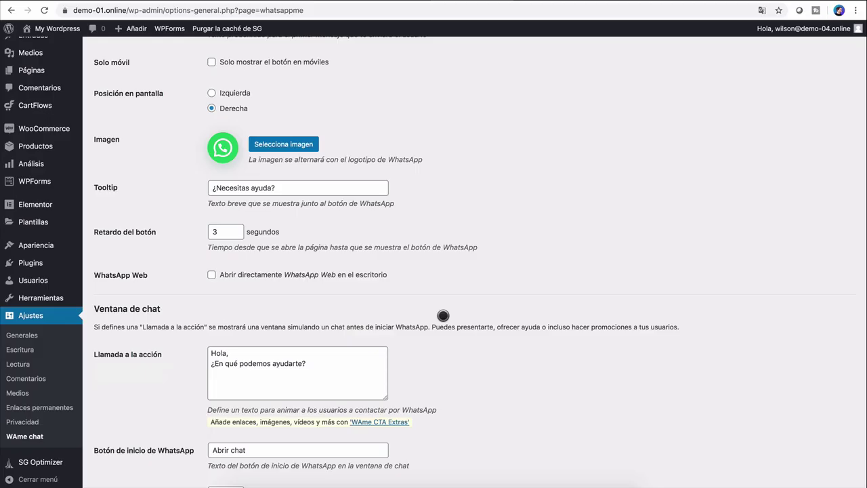
Step: Deactivate the VVAme chat plugin in the installed plugins list
{"action": "left_click", "coordinate": [38, 262]}
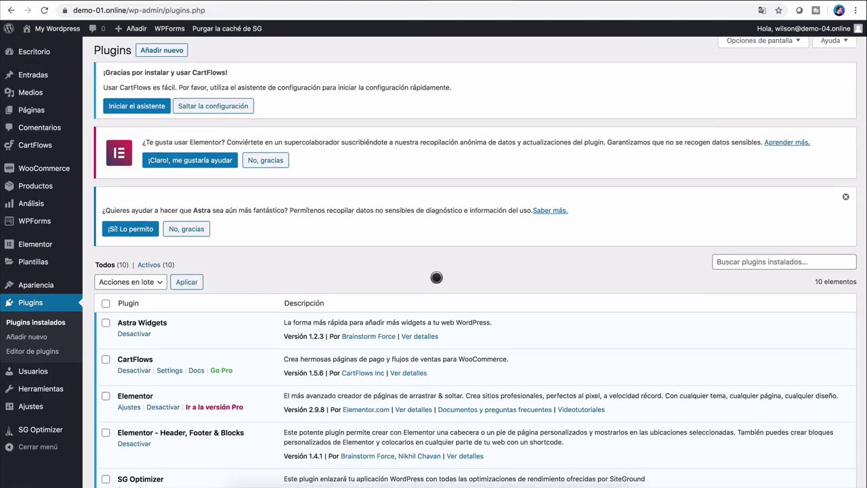
{"action": "scroll", "coordinate": [436, 277], "scroll_direction": "down", "scroll_amount": 5}
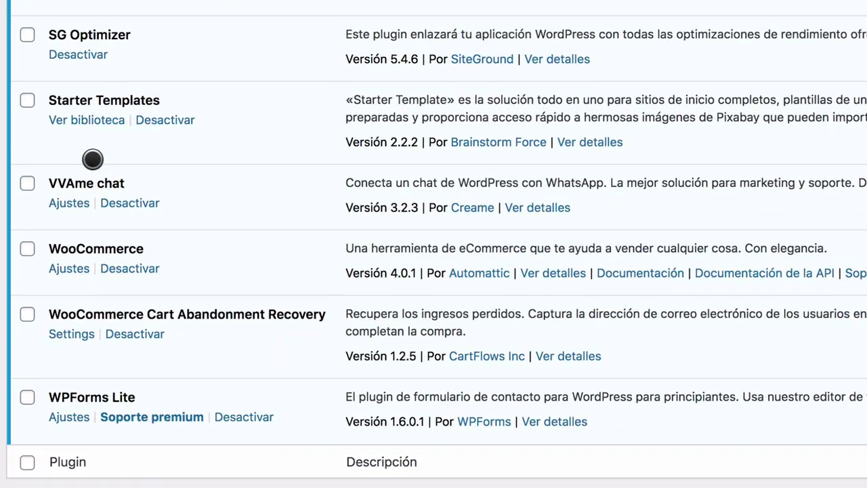
{"action": "left_click", "coordinate": [113, 203]}
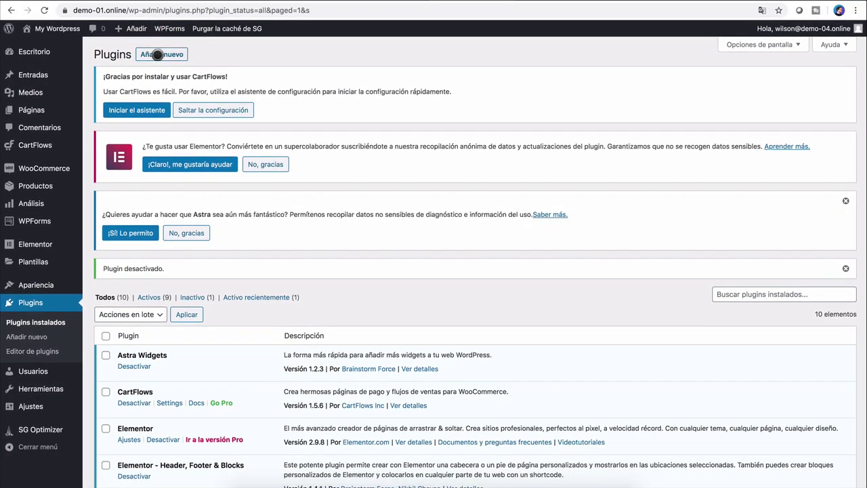
Step: Search the plugin directory for 'messenger', then install and activate Messenger Customer Chat
{"action": "left_click", "coordinate": [168, 54]}
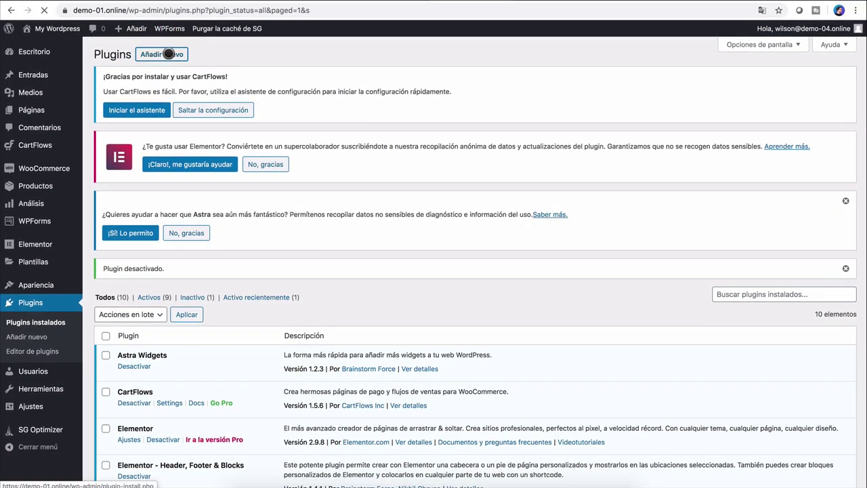
{"action": "left_click", "coordinate": [752, 276]}
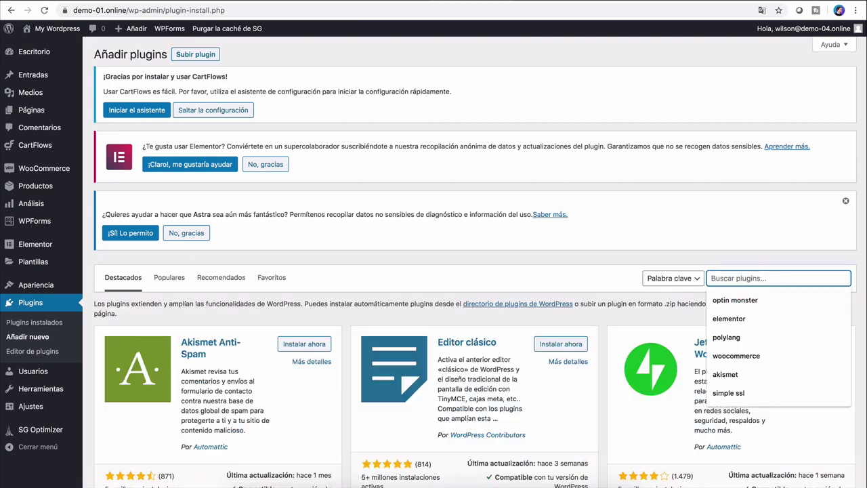
{"action": "type", "text": "mnssenger"}
{"action": "scroll", "coordinate": [531, 325], "scroll_direction": "down", "scroll_amount": 3}
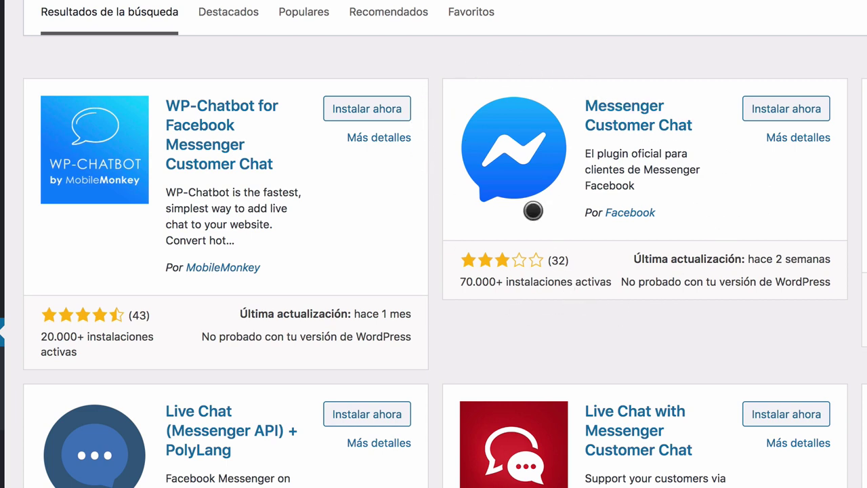
{"action": "left_click", "coordinate": [764, 103]}
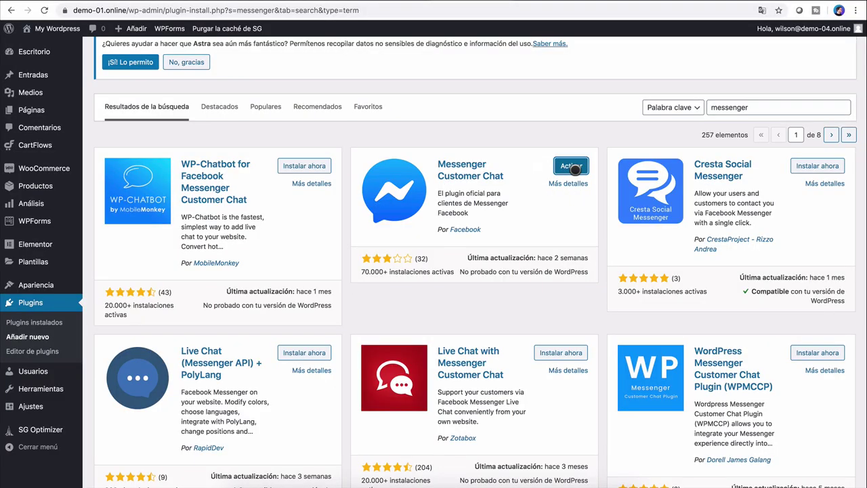
{"action": "left_click", "coordinate": [571, 166]}
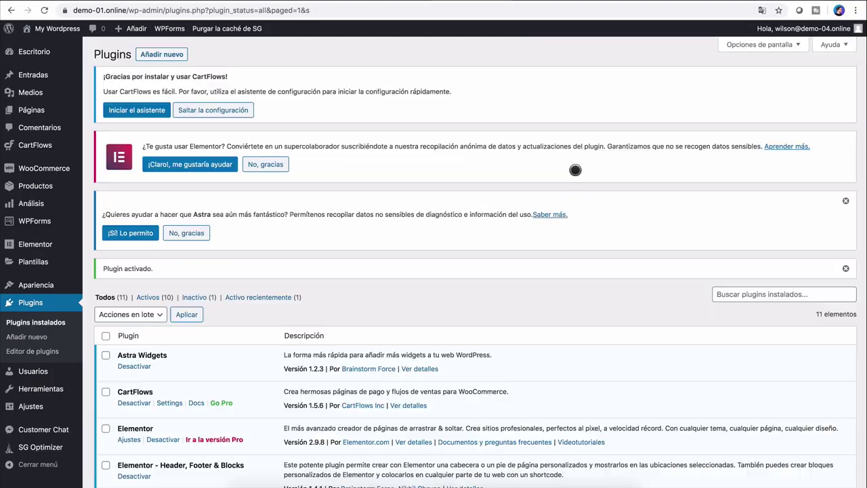
Step: Go to the Customer Chat page from the admin sidebar
{"action": "scroll", "coordinate": [574, 171], "scroll_direction": "down", "scroll_amount": 10}
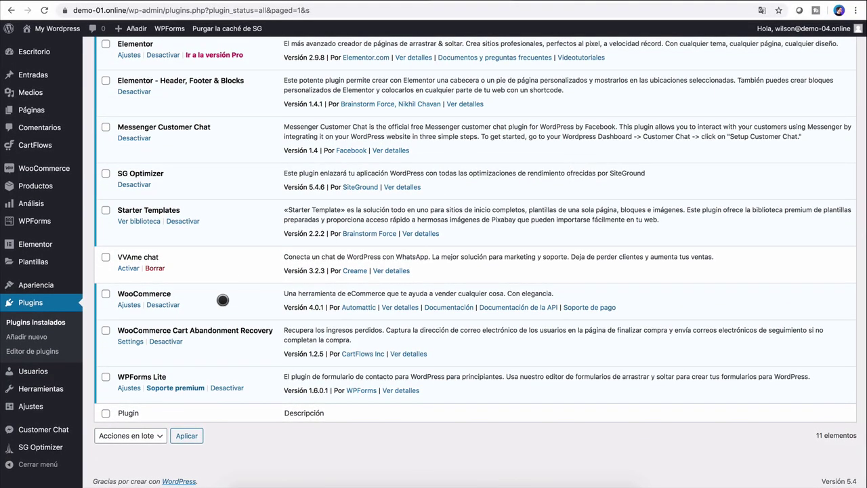
{"action": "scroll", "coordinate": [347, 312], "scroll_direction": "up", "scroll_amount": 3}
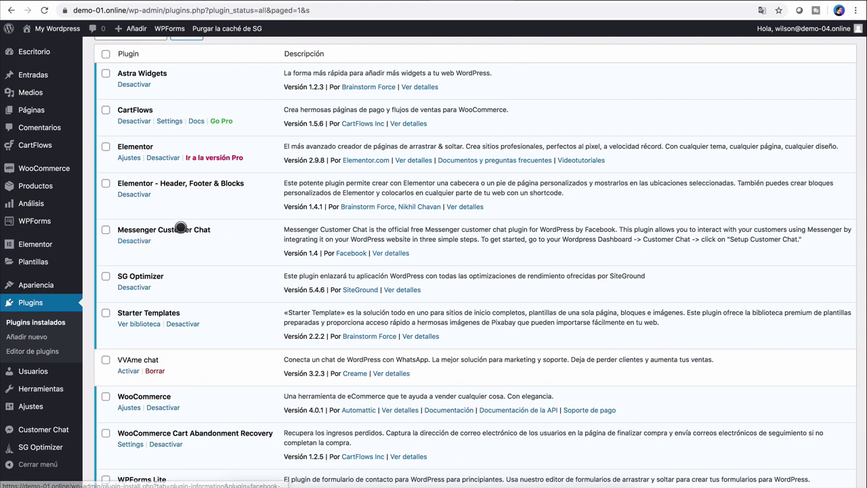
{"action": "scroll", "coordinate": [48, 321], "scroll_direction": "down", "scroll_amount": 2}
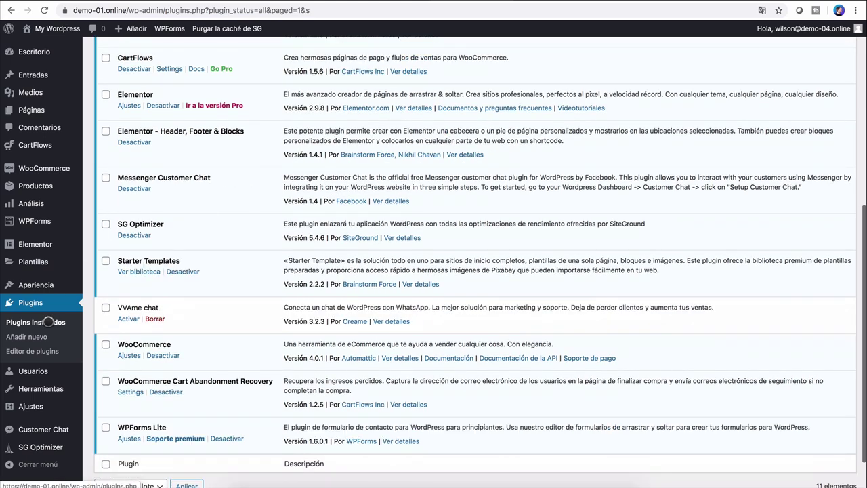
{"action": "left_click", "coordinate": [44, 430]}
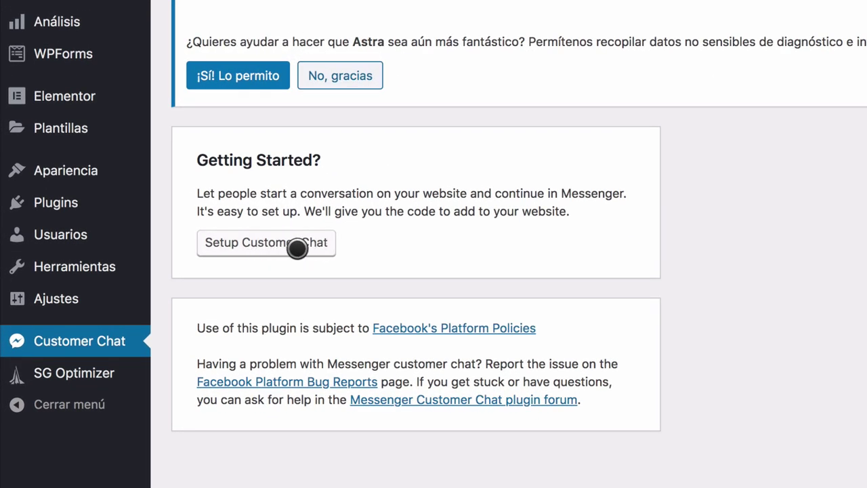
Step: Start Customer Chat setup for the store's Facebook page and choose Español (Spanish) as default language
{"action": "left_click", "coordinate": [317, 250]}
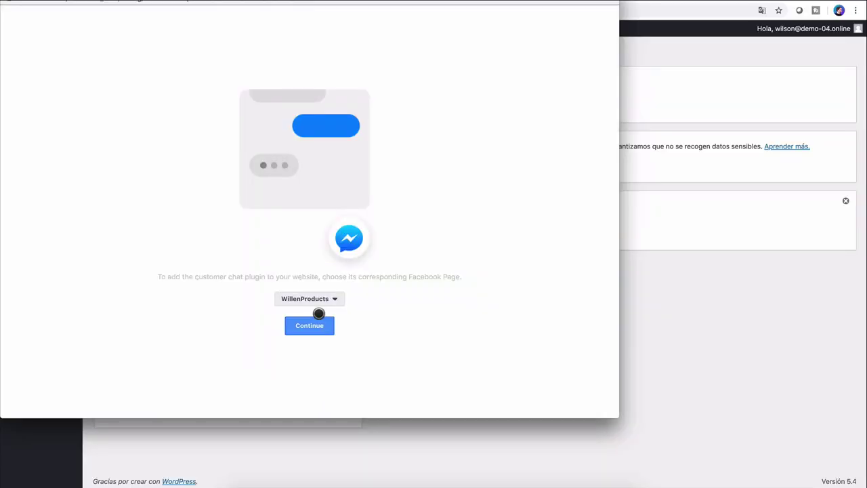
{"action": "left_click", "coordinate": [314, 323]}
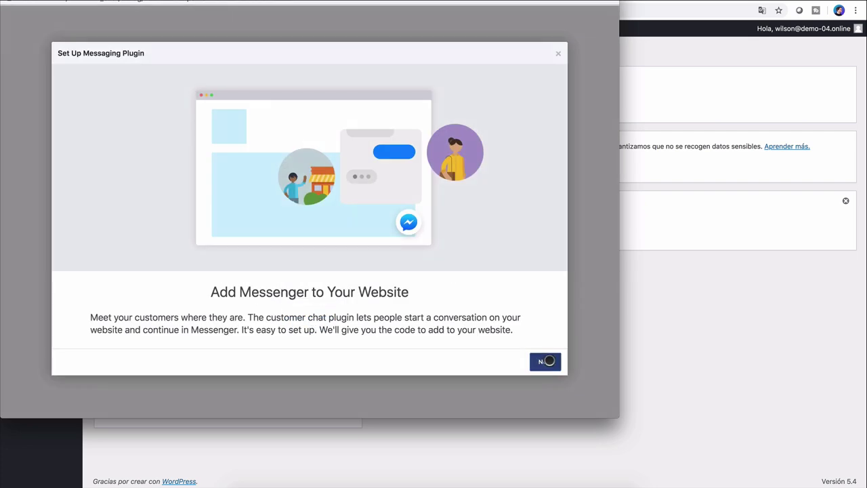
{"action": "left_click", "coordinate": [546, 360]}
{"action": "left_click", "coordinate": [103, 125]}
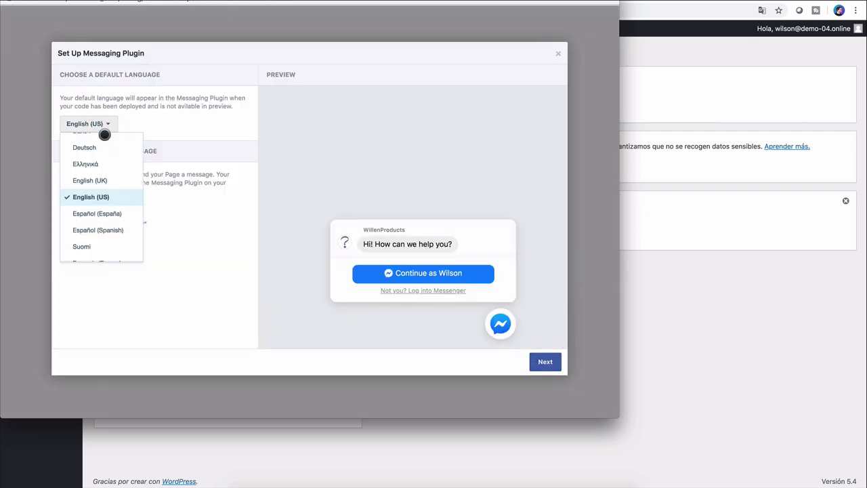
{"action": "scroll", "coordinate": [120, 211], "scroll_direction": "down", "scroll_amount": 1}
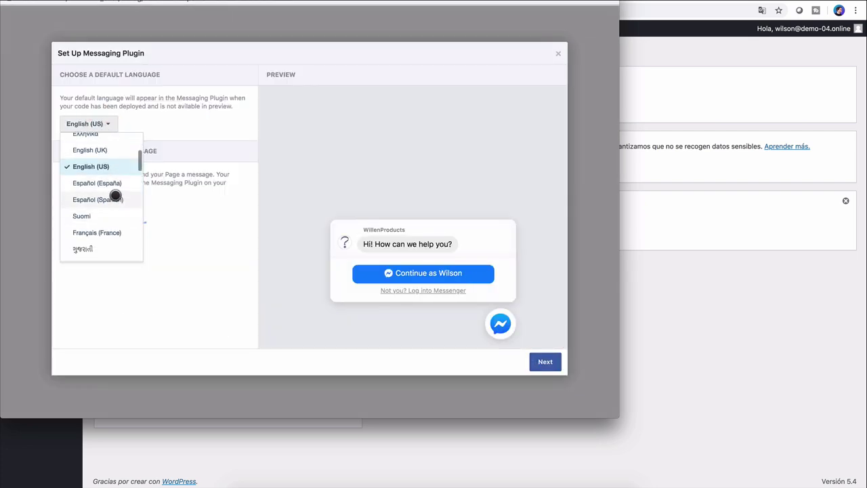
{"action": "left_click", "coordinate": [114, 200]}
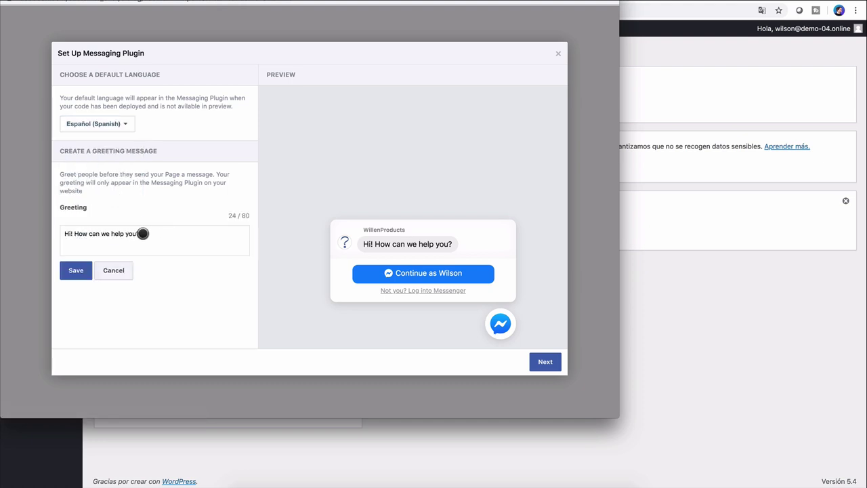
Step: Replace the greeting with 'Hola, en qué podemos ayudarte?', save, and finish the setup
{"action": "triple_click", "coordinate": [142, 233]}
{"action": "type", "text": "Hola, en qué podemos ayudarte?"}
{"action": "left_click", "coordinate": [76, 270]}
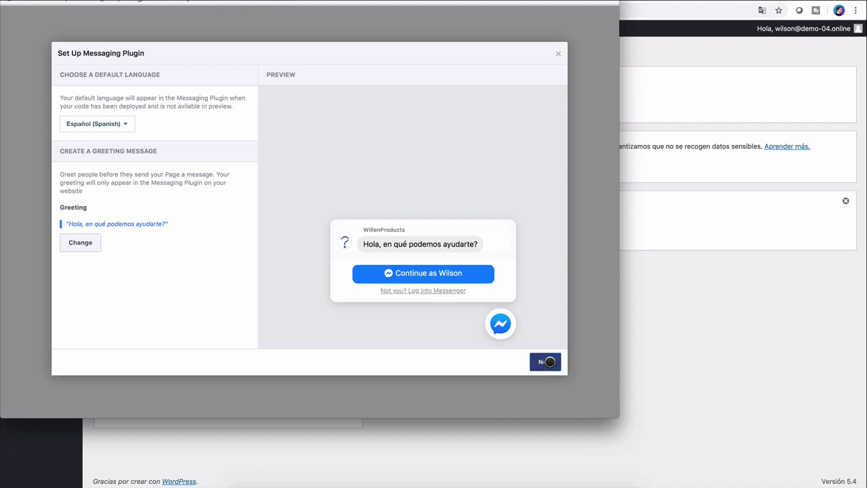
{"action": "left_click", "coordinate": [546, 361]}
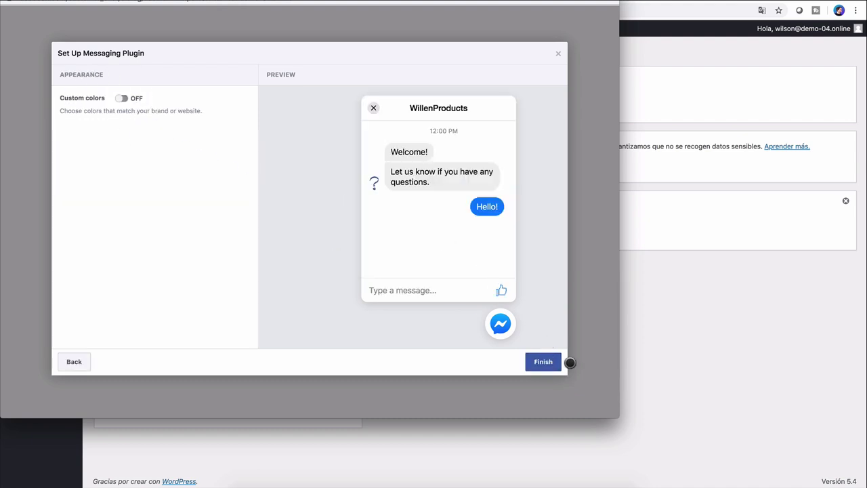
{"action": "left_click", "coordinate": [542, 362]}
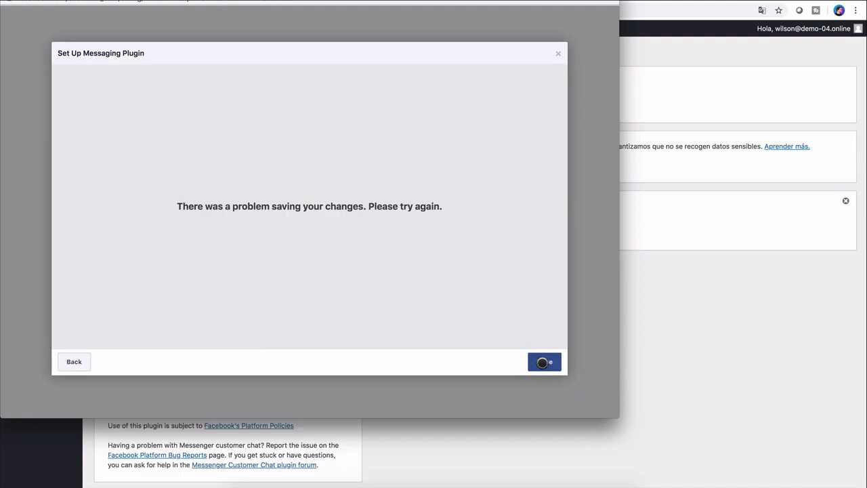
{"action": "left_click", "coordinate": [542, 361]}
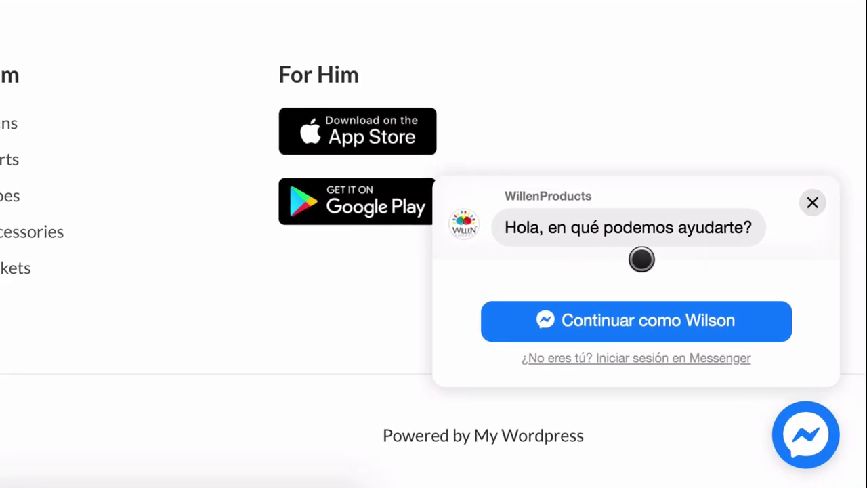
Step: Continue as the Facebook user in the storefront chat popup and send 'hola'
{"action": "left_click", "coordinate": [697, 320]}
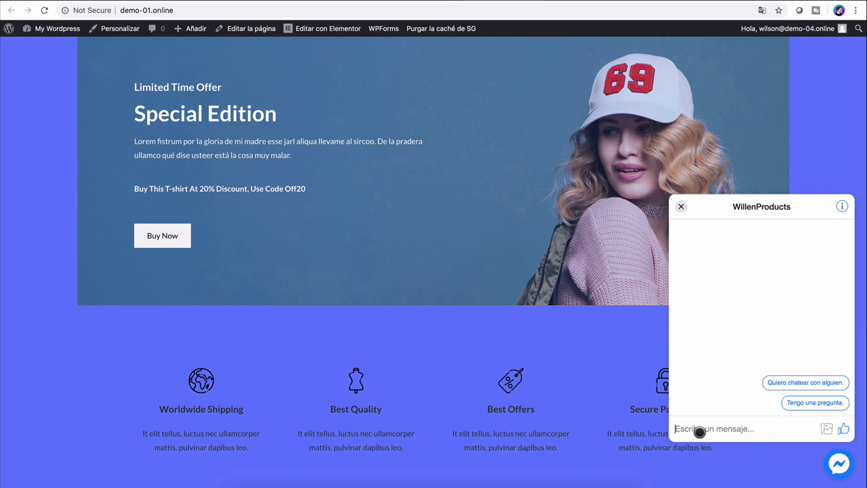
{"action": "type", "text": "hola"}
{"action": "key", "text": "Return"}
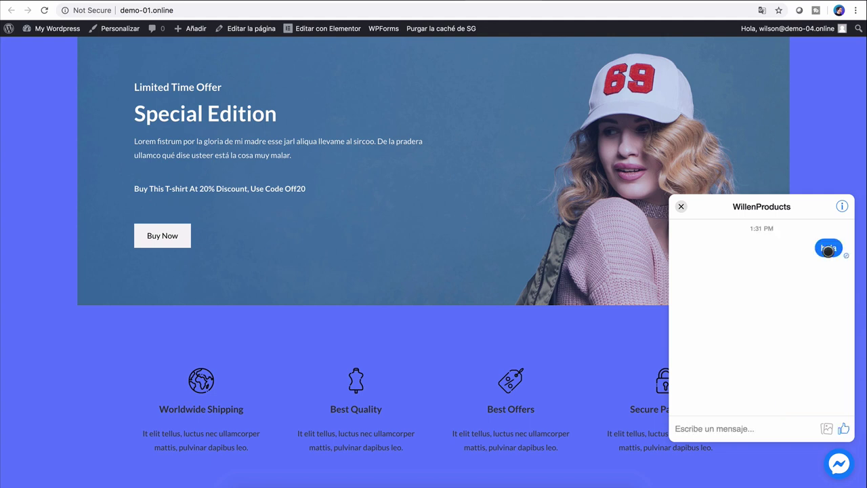